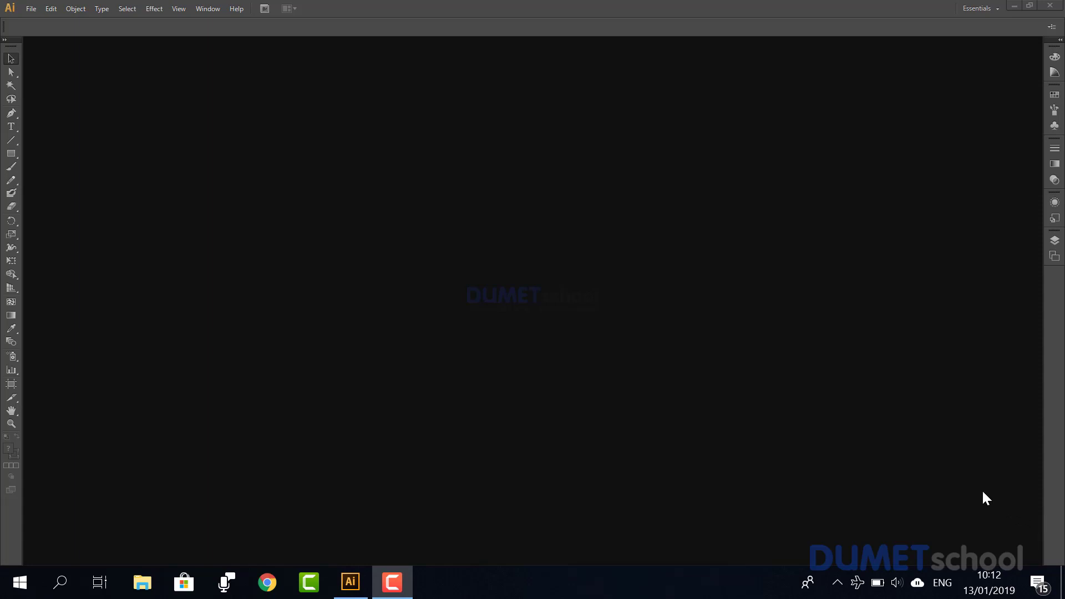
- Create a new 500 × 500 px document named 'poster motivasi'
click(32, 11)
click(48, 23)
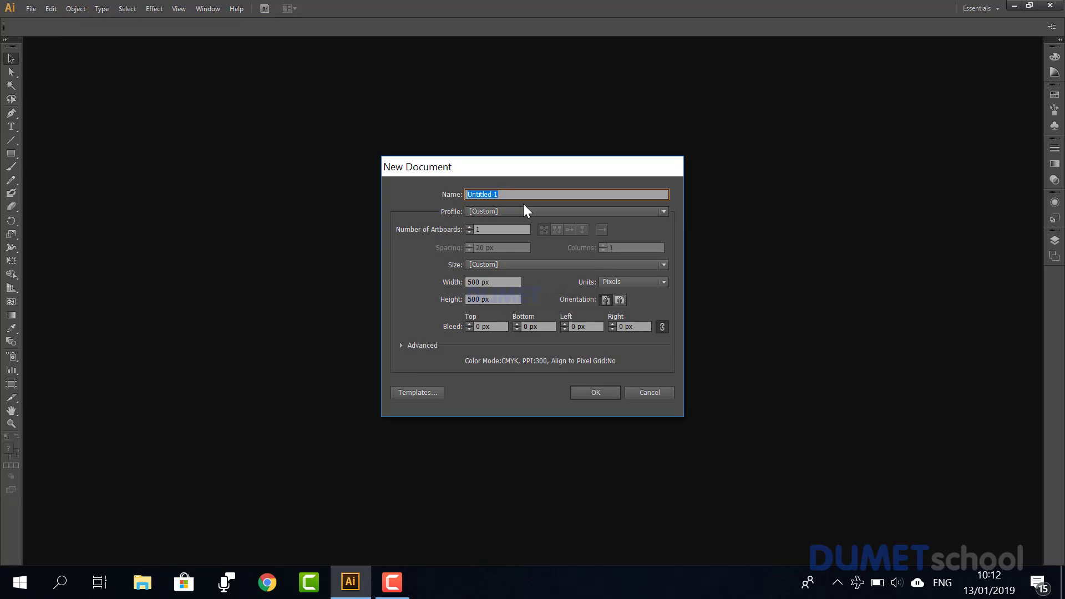
text(poster motivasi)
click(491, 282)
click(498, 299)
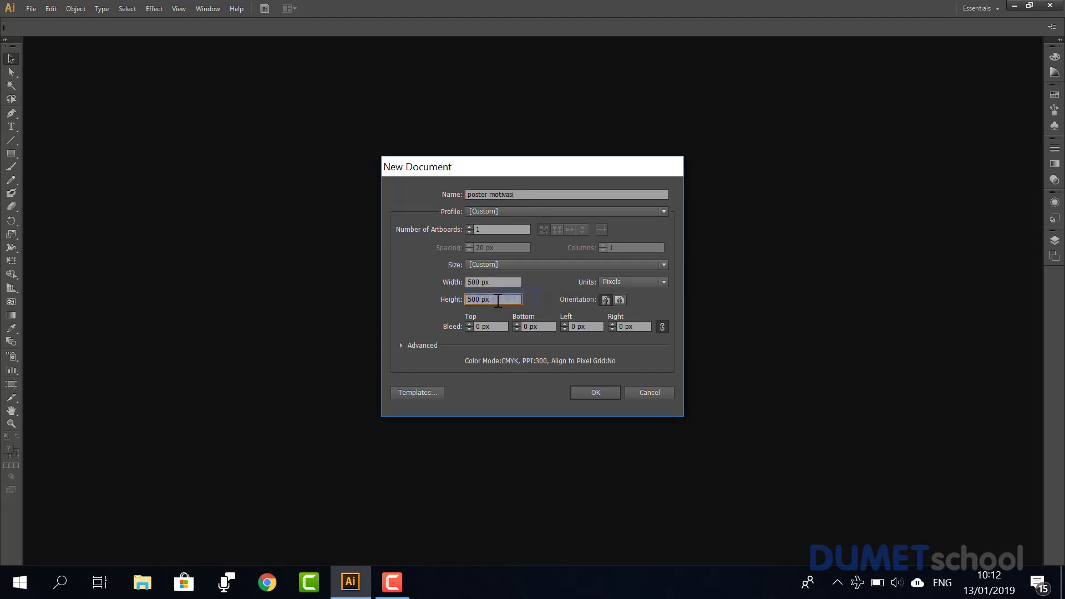
click(581, 391)
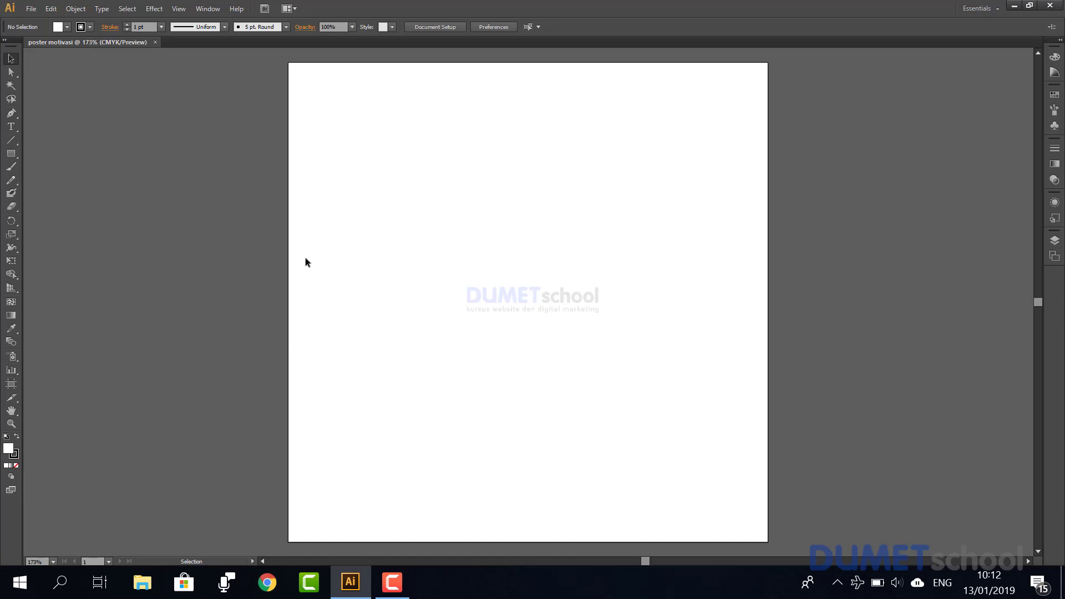
- Set up the Rectangle tool with no stroke and a very light grey fill
click(8, 156)
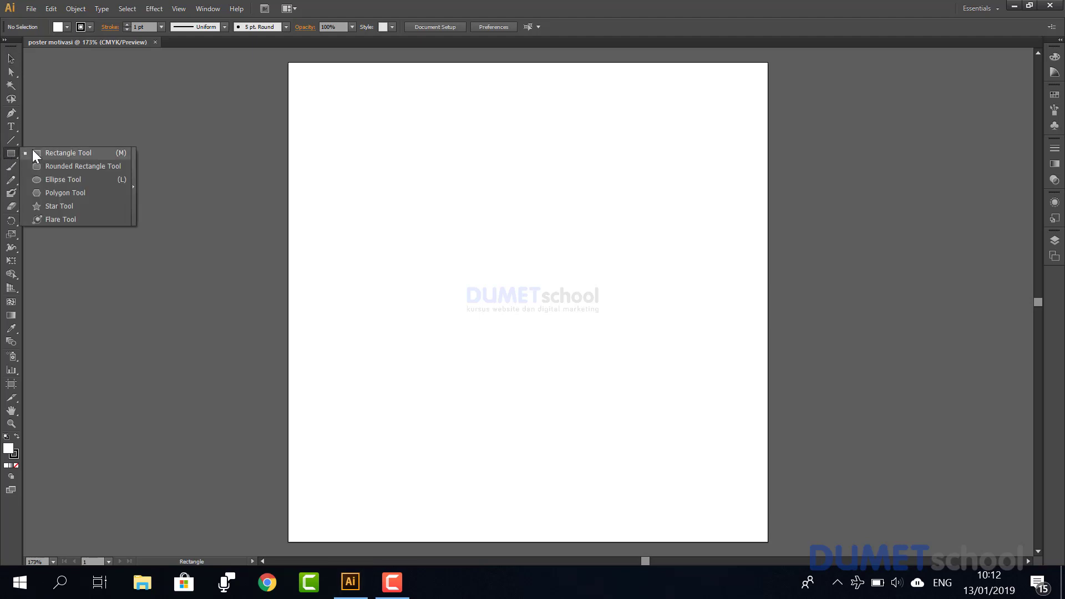
drag(8, 159, 43, 155)
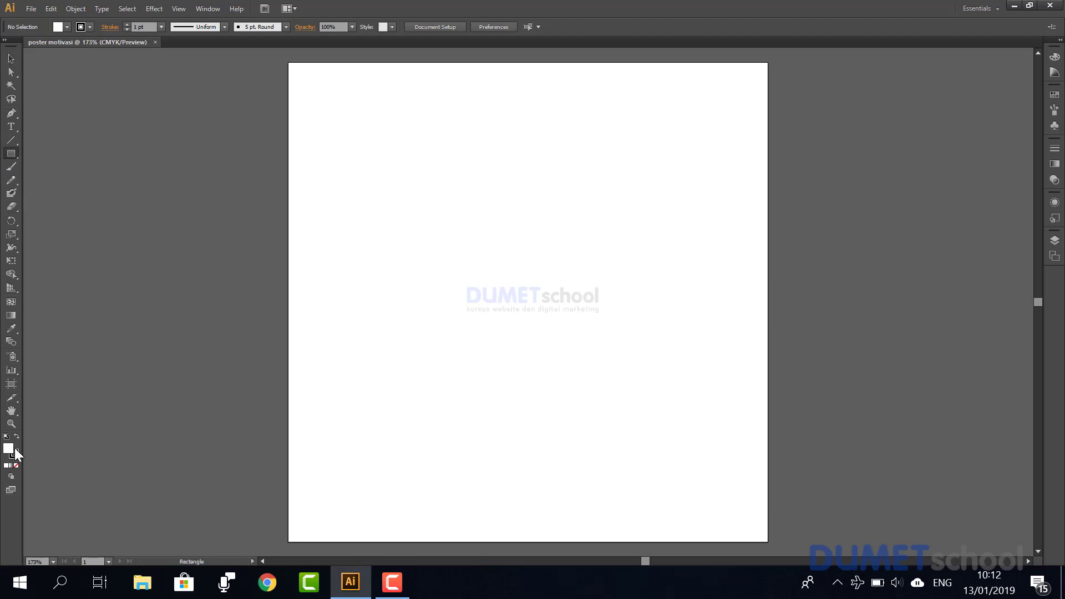
click(87, 29)
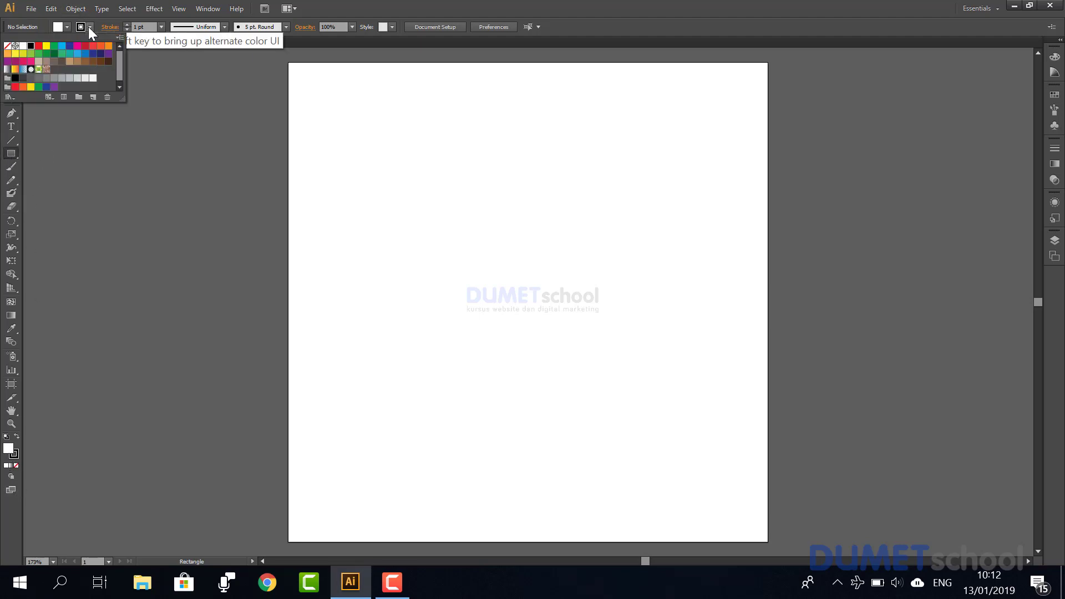
click(7, 46)
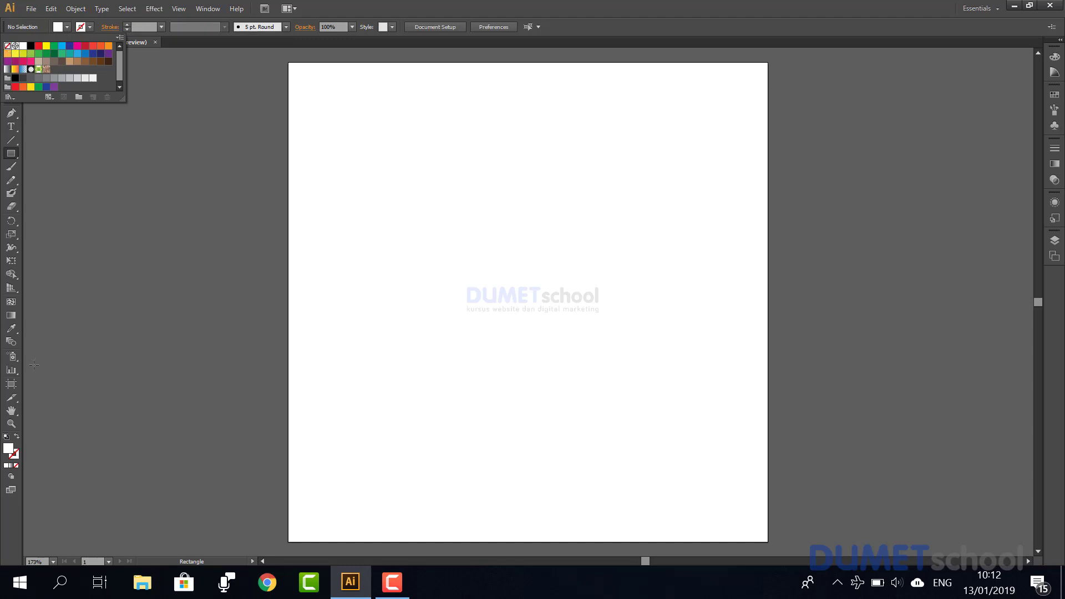
double_click(9, 449)
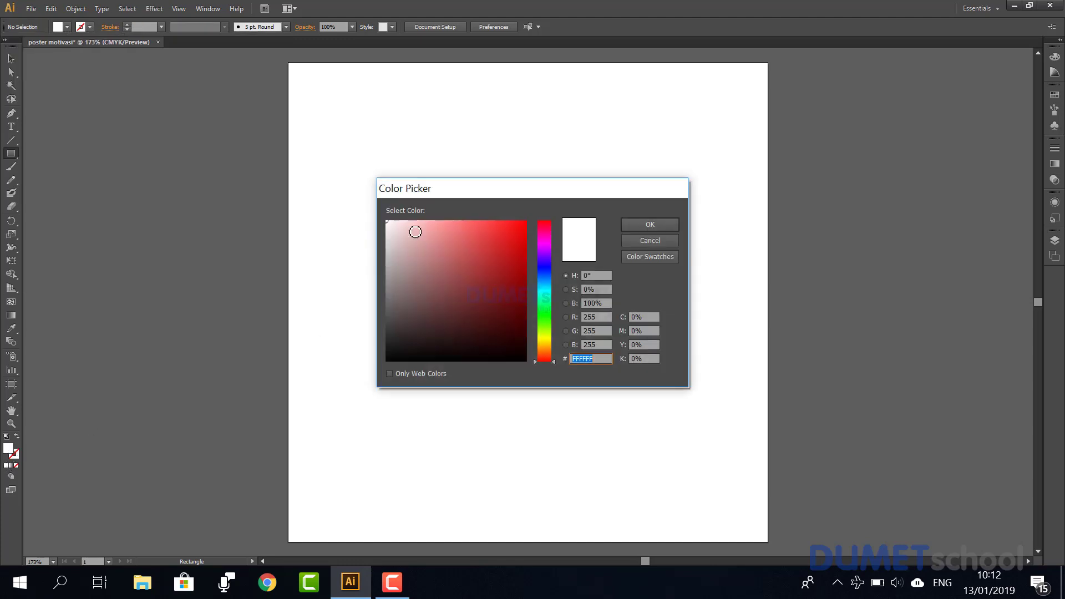
drag(387, 222, 388, 232)
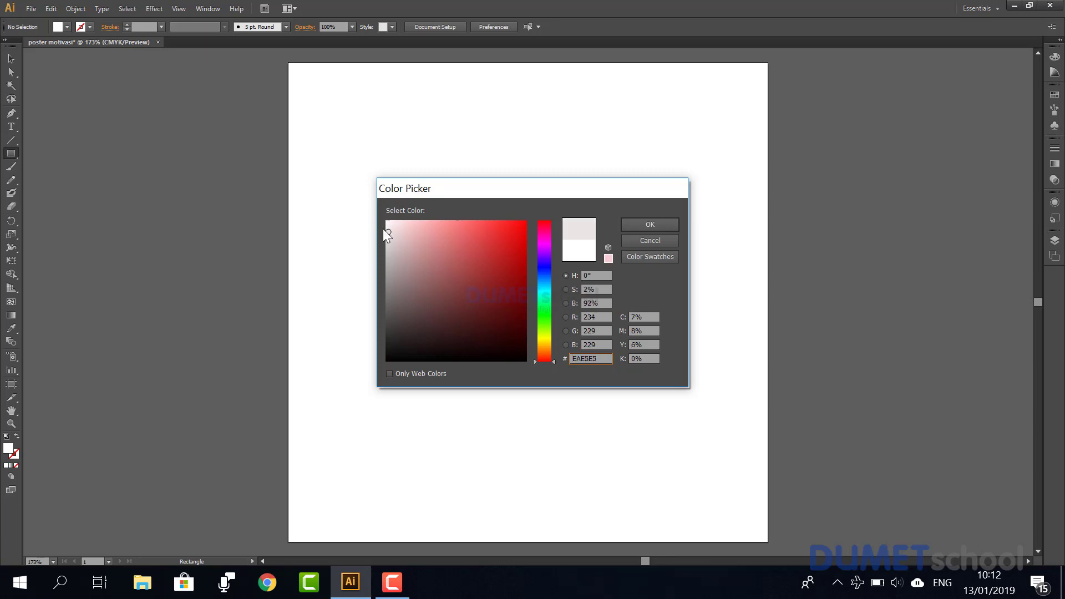
click(647, 224)
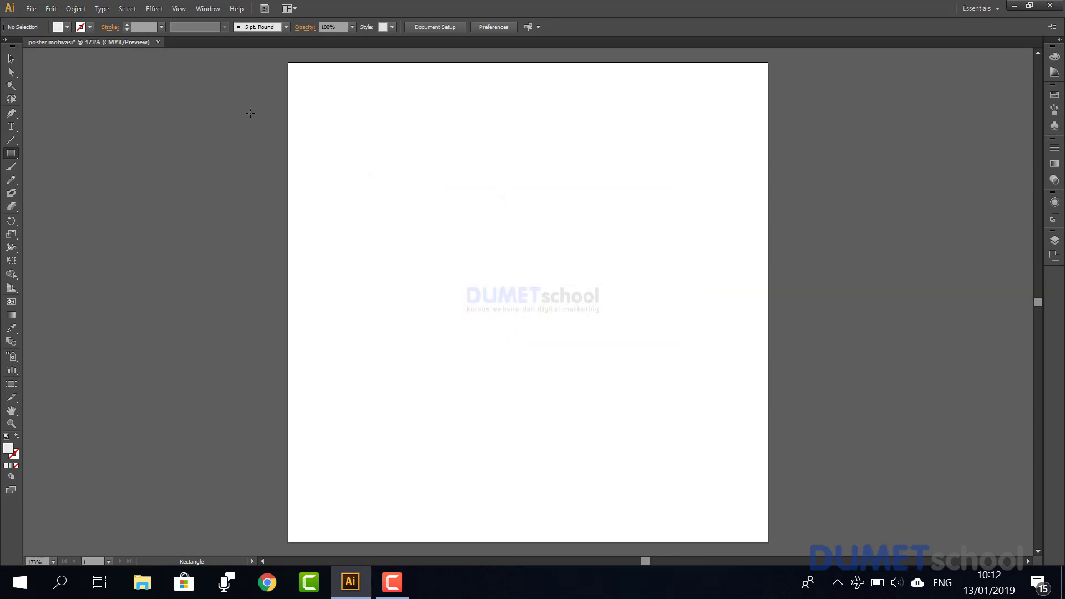
- Place a 500 × 500 px rectangle by entering its exact size
click(384, 106)
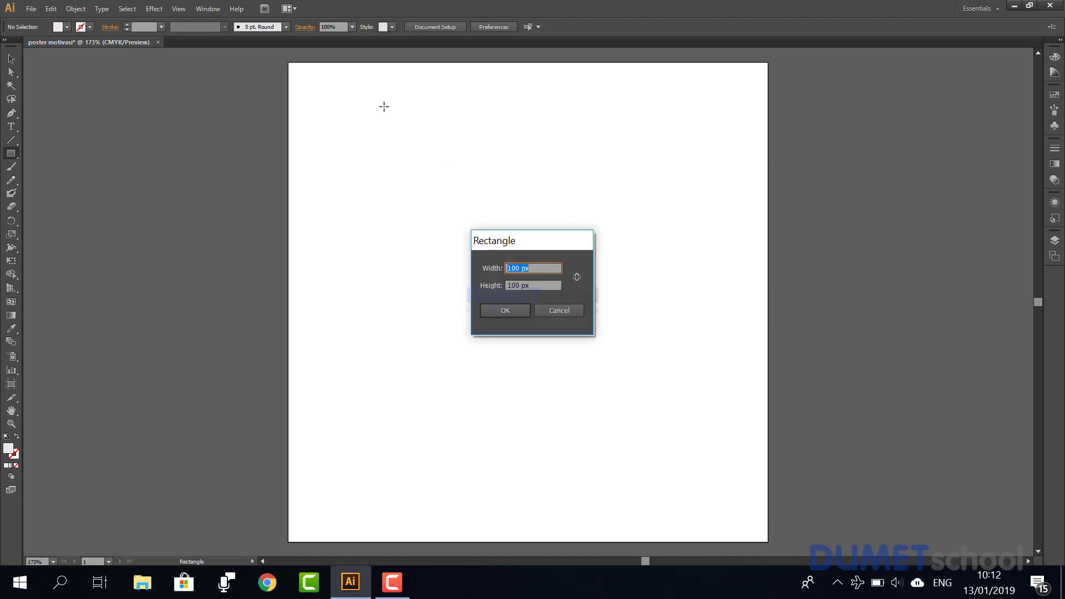
click(513, 268)
drag(511, 286, 495, 287)
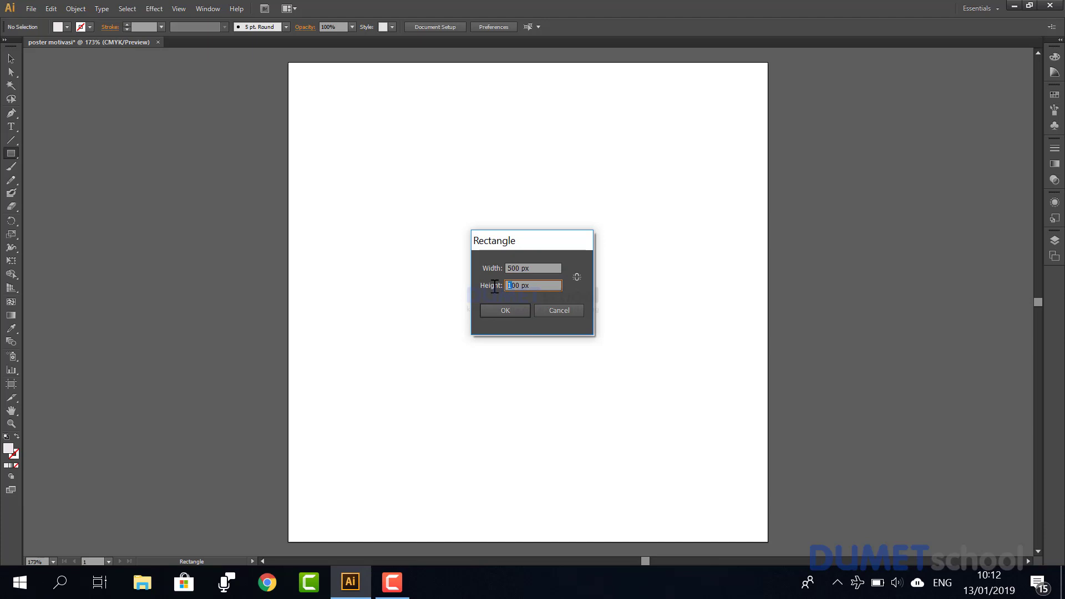
click(514, 311)
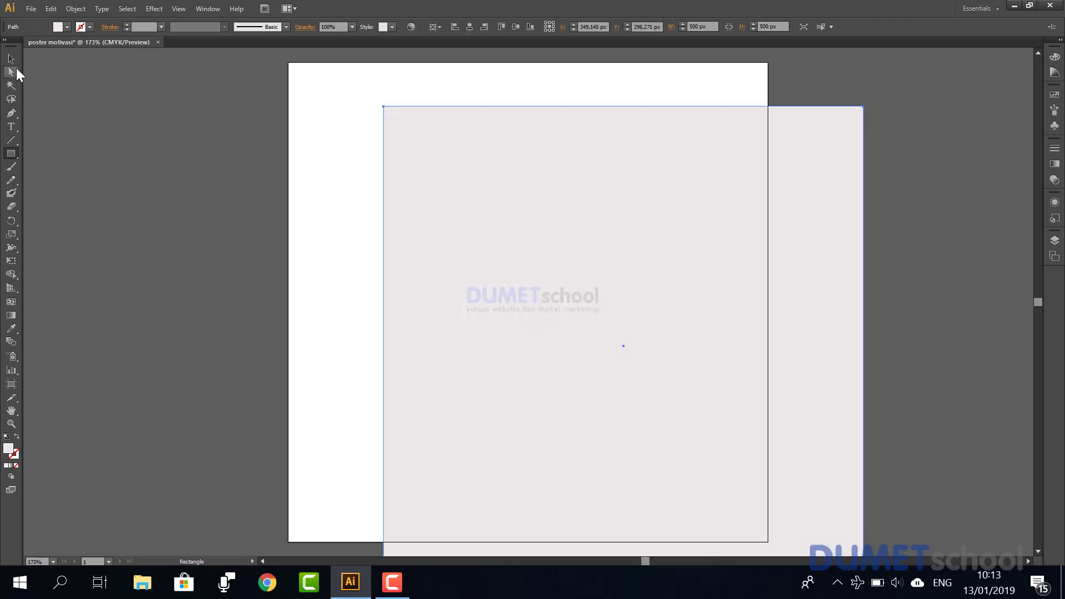
- Centre the grey rectangle horizontally and vertically on the artboard
click(11, 58)
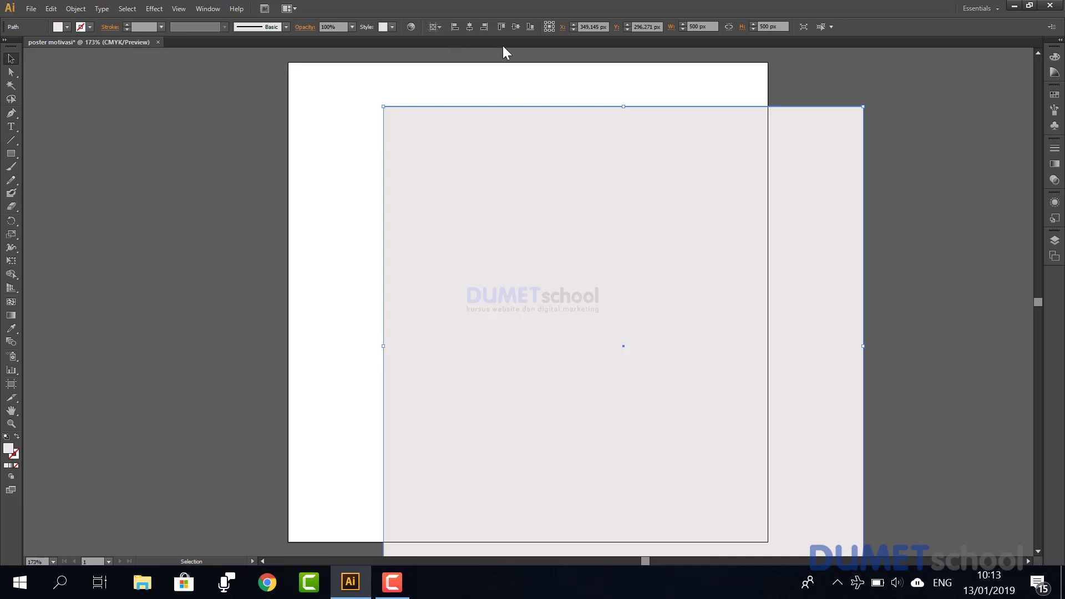
click(441, 26)
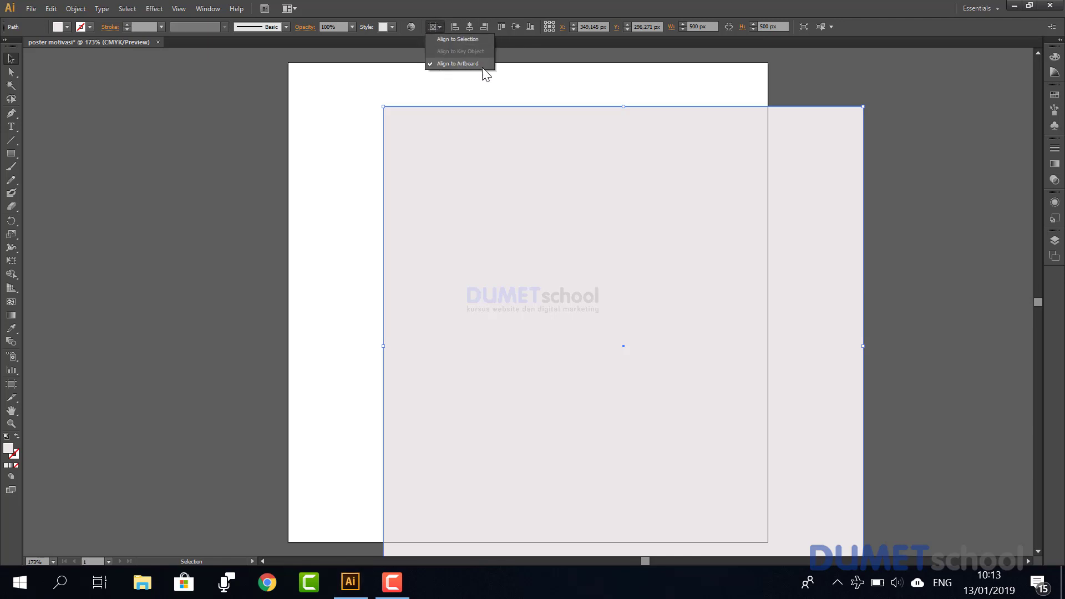
click(473, 29)
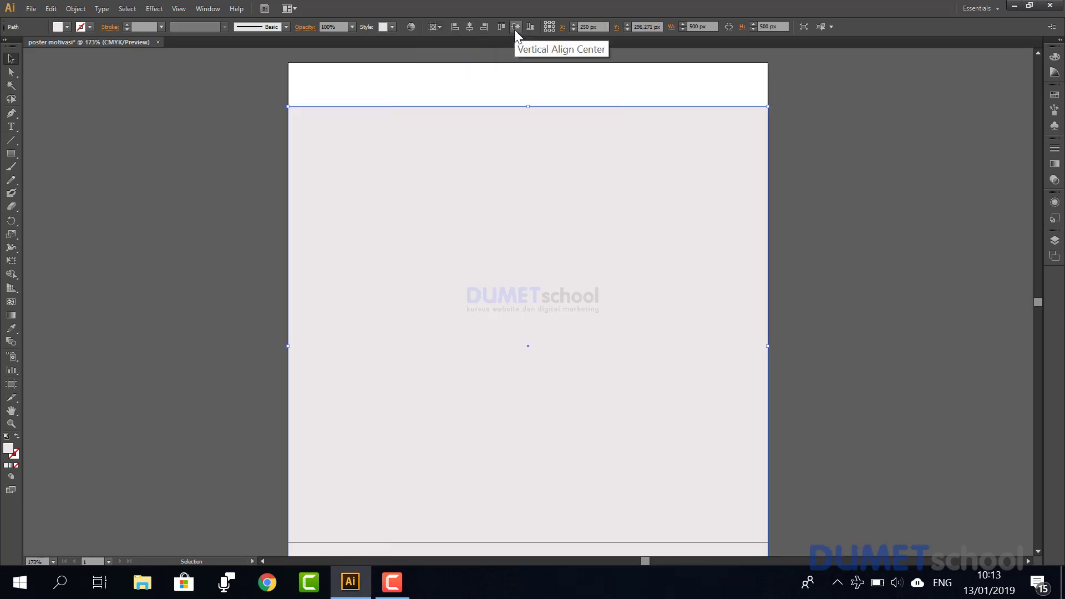
click(514, 28)
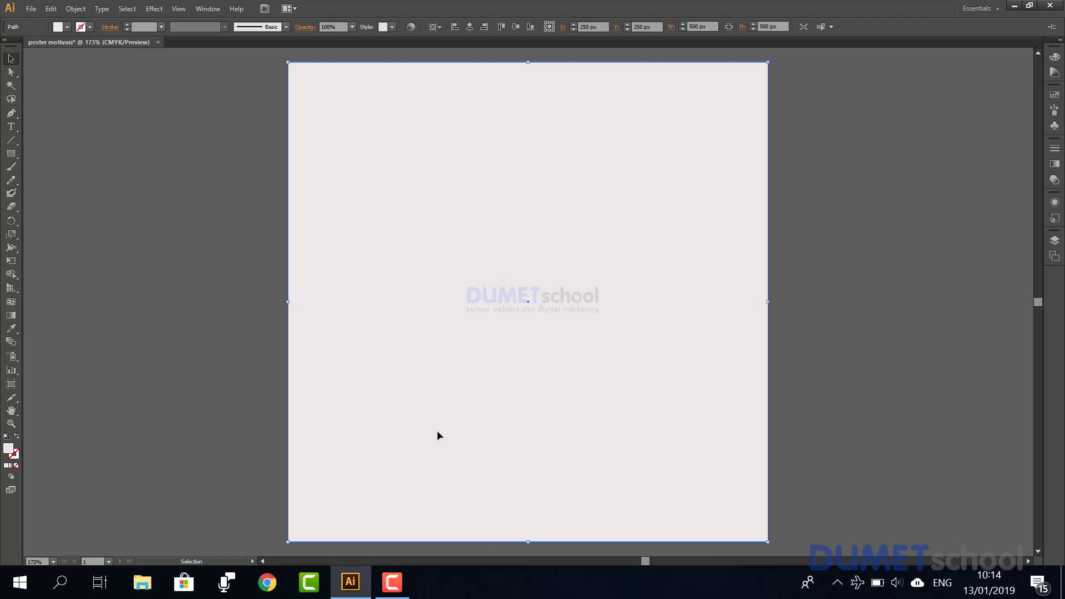
- Lock the background rectangle and verify it can no longer be selected
click(75, 10)
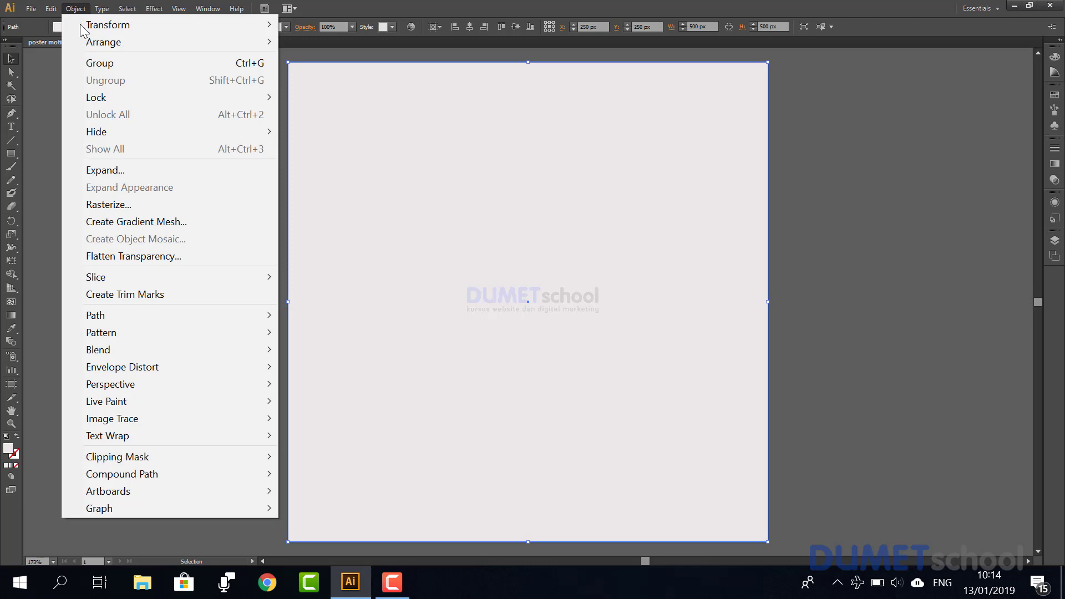
mouse_move(96, 97)
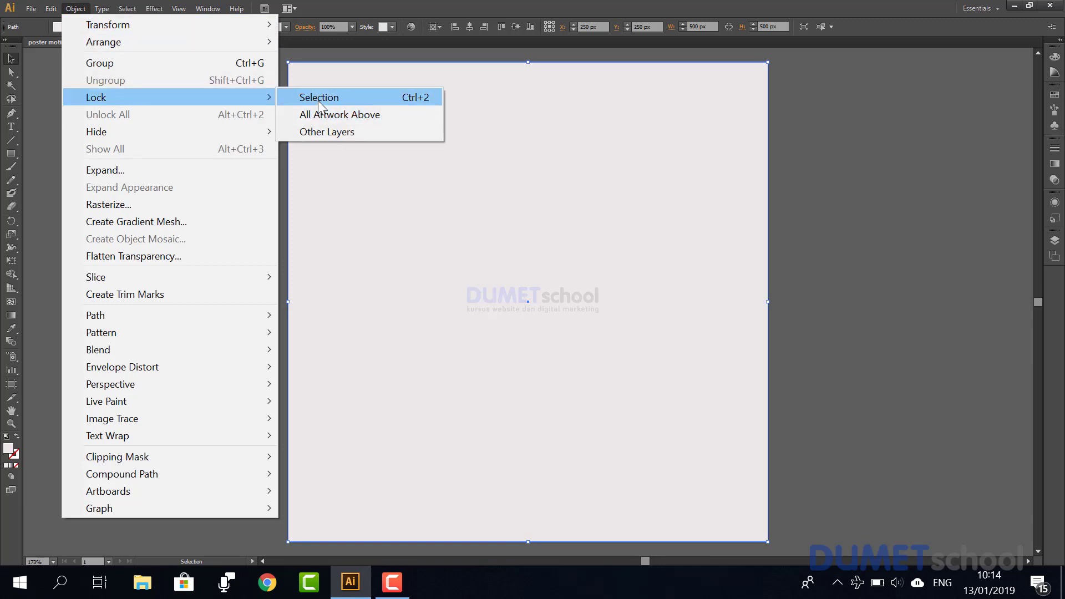
click(318, 99)
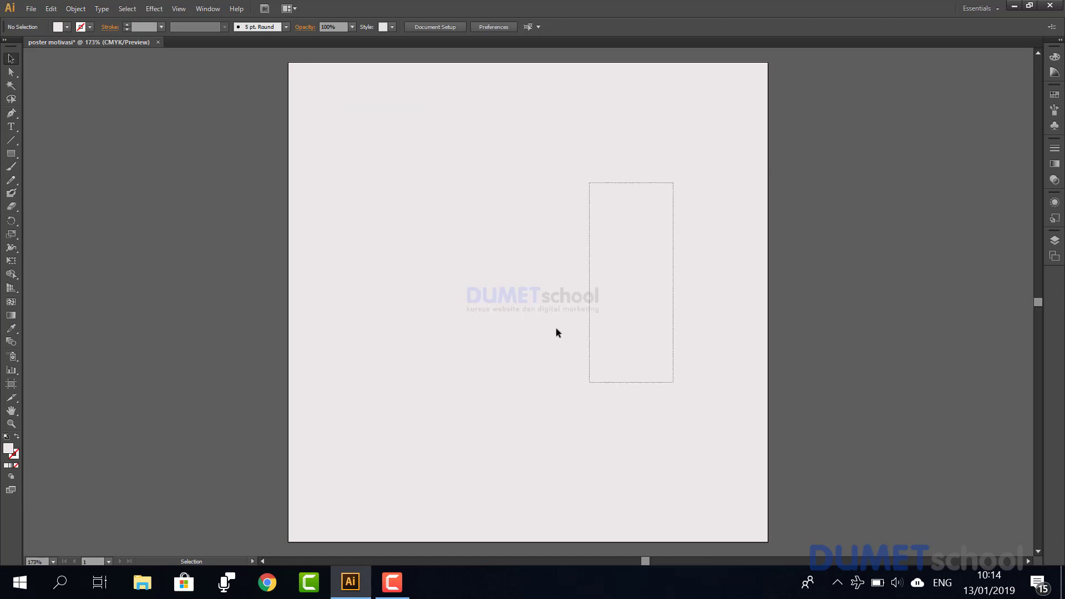
mouse_move(364, 316)
mouse_down()
mouse_move(783, 397)
mouse_move(751, 190)
mouse_up()
drag(740, 143, 330, 413)
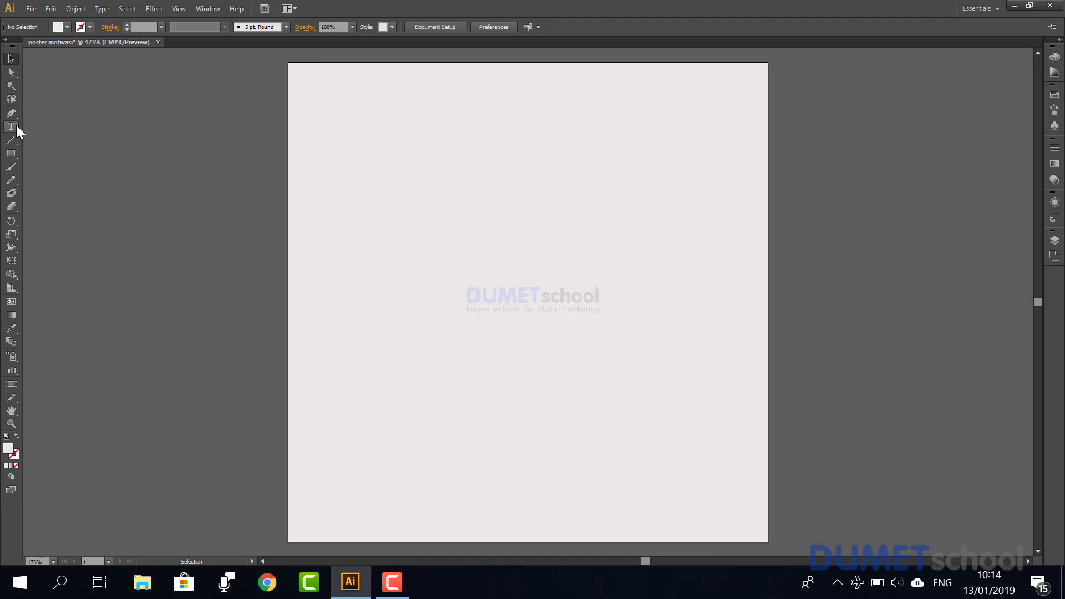
- Type grey text in three lines: 'The Day', 'a Good', 'Day'
drag(16, 126, 73, 125)
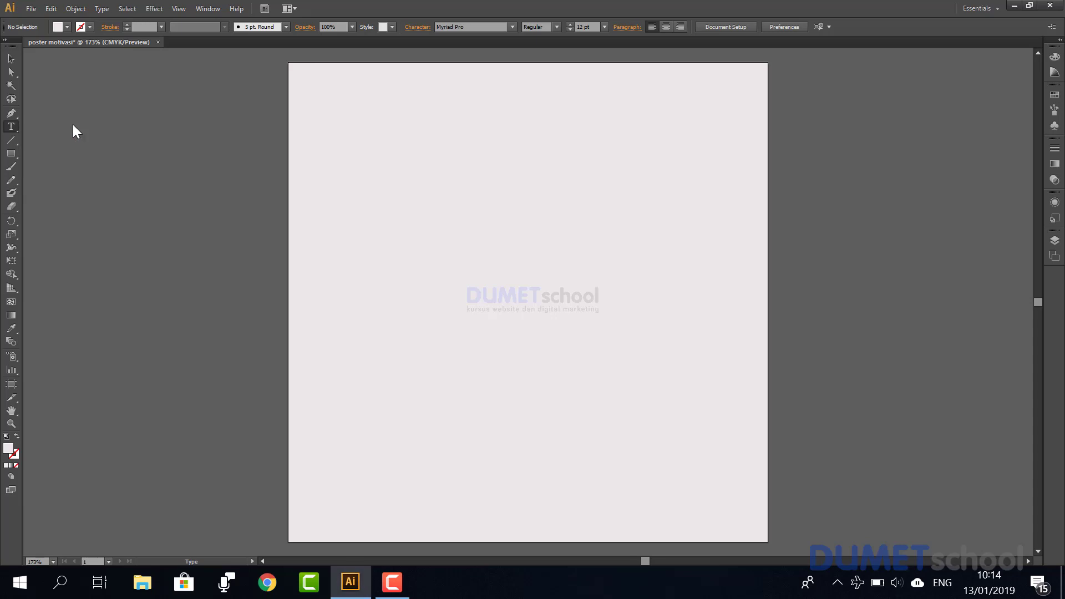
click(67, 27)
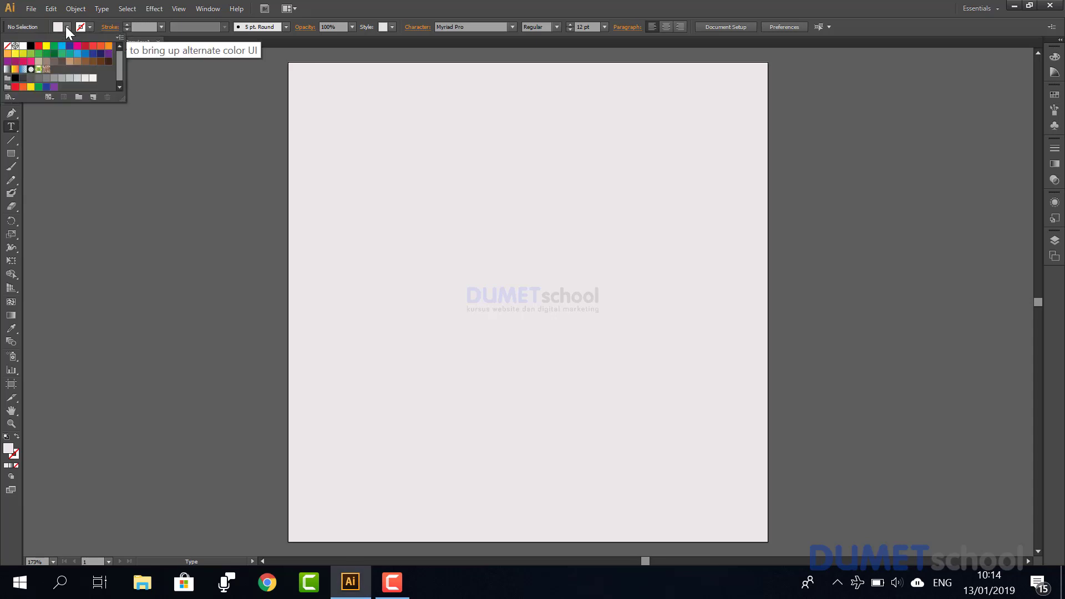
click(47, 78)
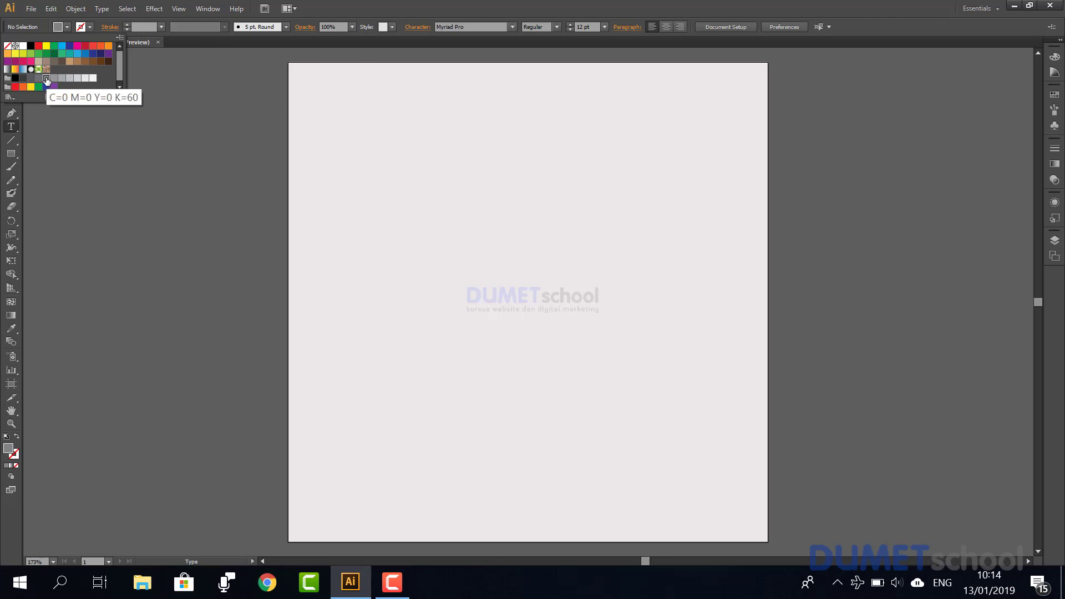
click(422, 199)
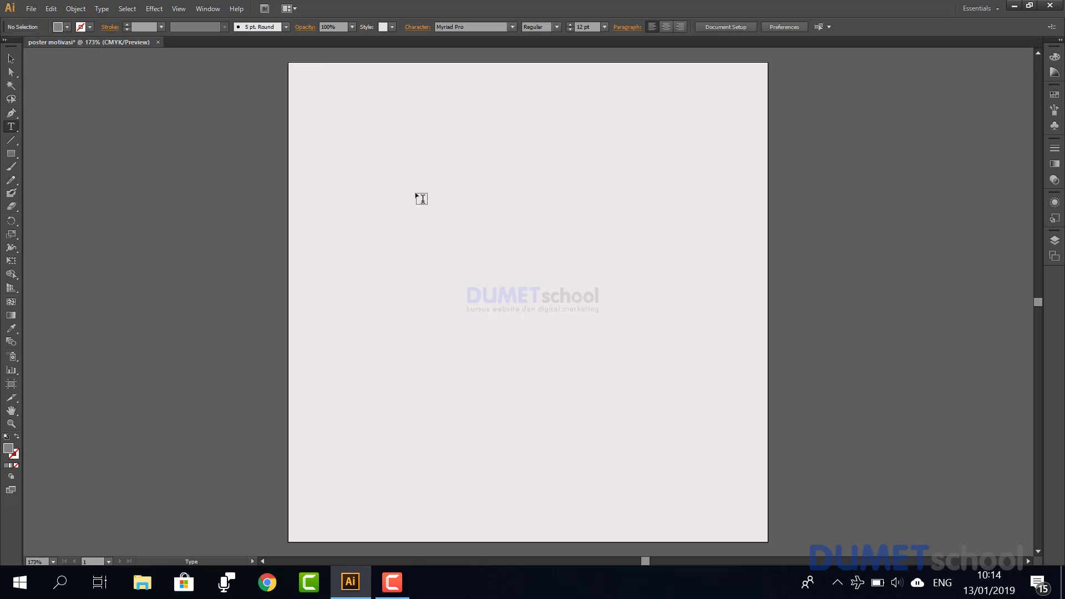
click(421, 198)
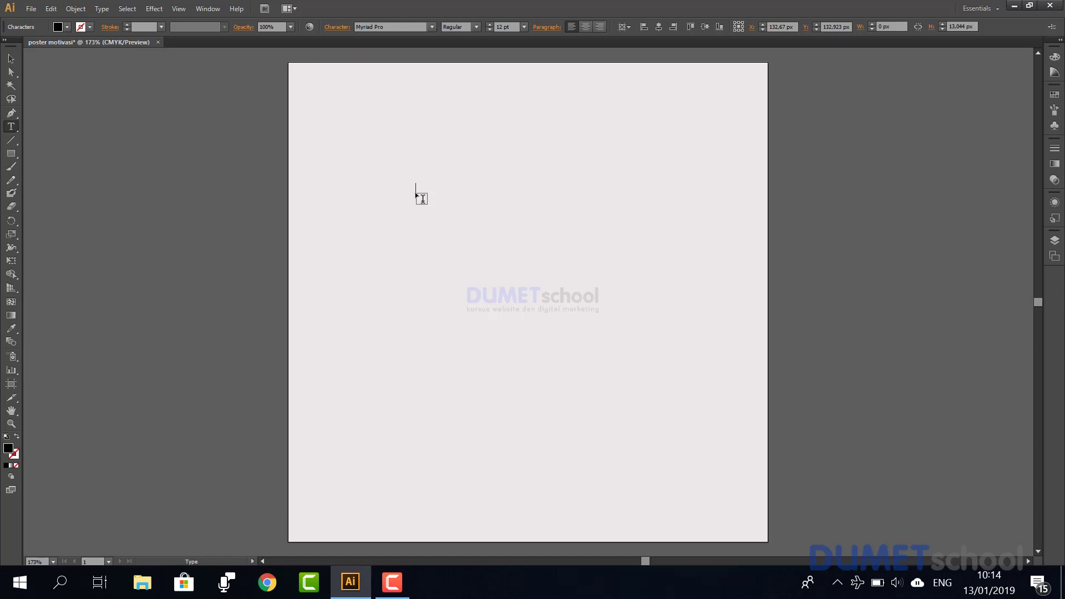
text(The )
text(Day)
key(Return)
text(a G)
text(ood)
key(Return)
text(Day)
- Centre-align all three lines and set their font to Weather Sunday
key(ctrl+a)
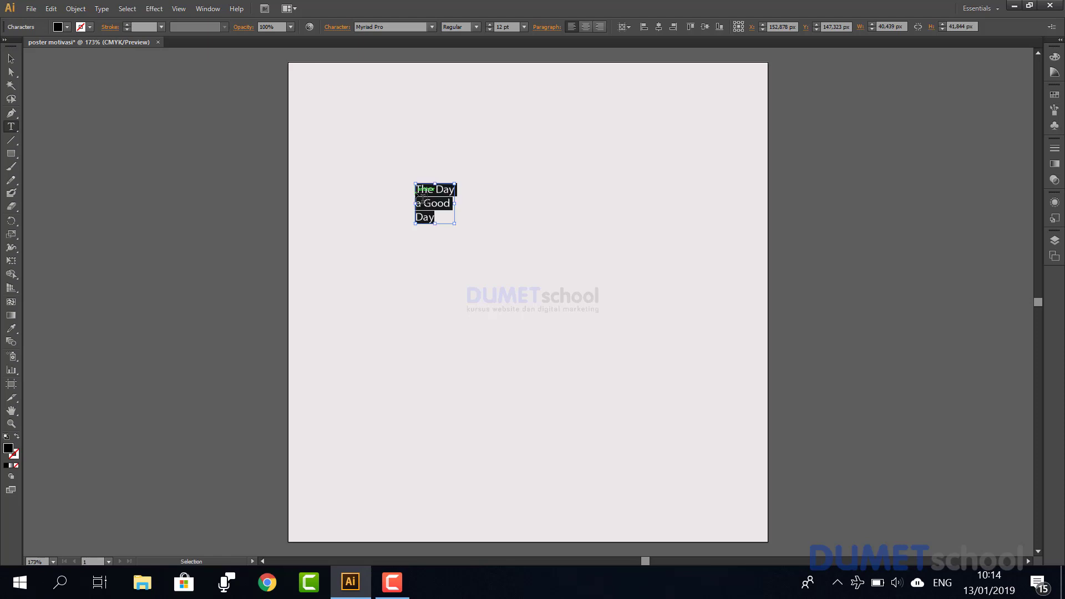
click(584, 27)
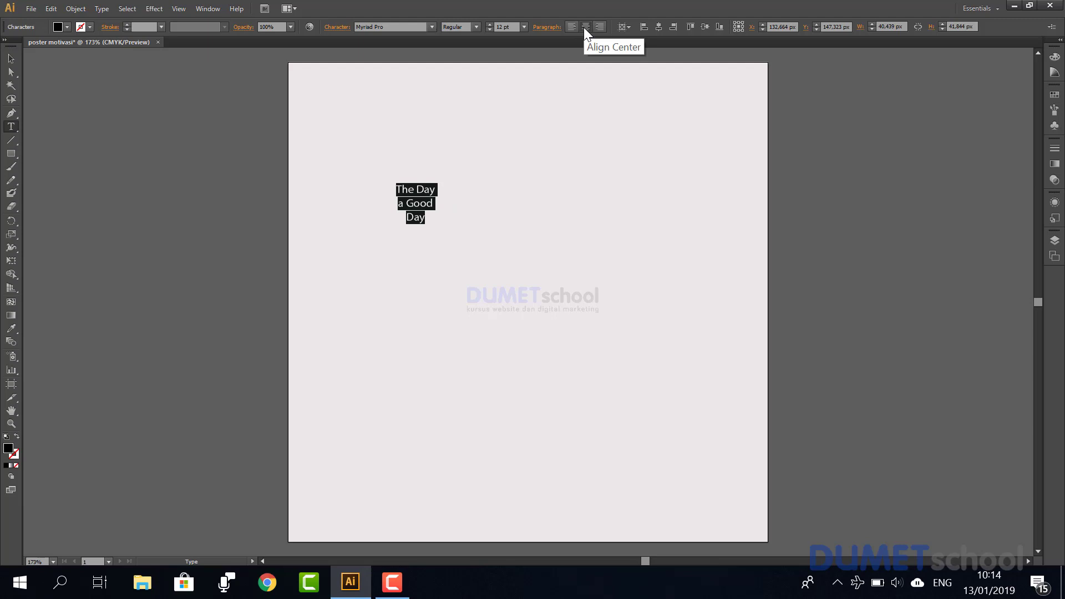
click(419, 26)
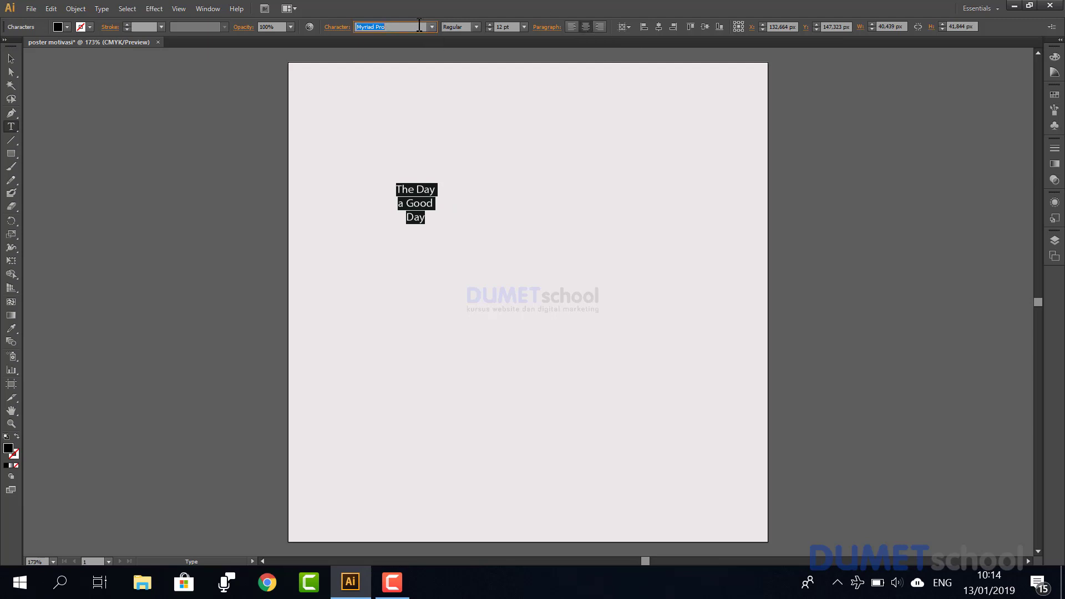
text(Weather Sunday -)
key(Return)
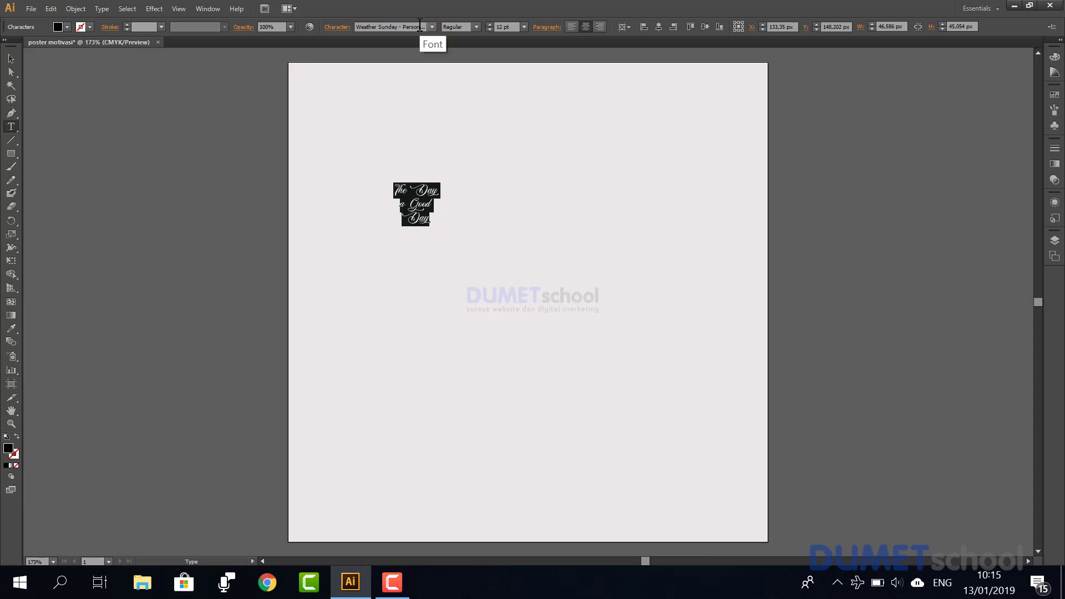
- Enlarge the text to 72 pt and scale the text block up proportionally
click(524, 27)
click(533, 222)
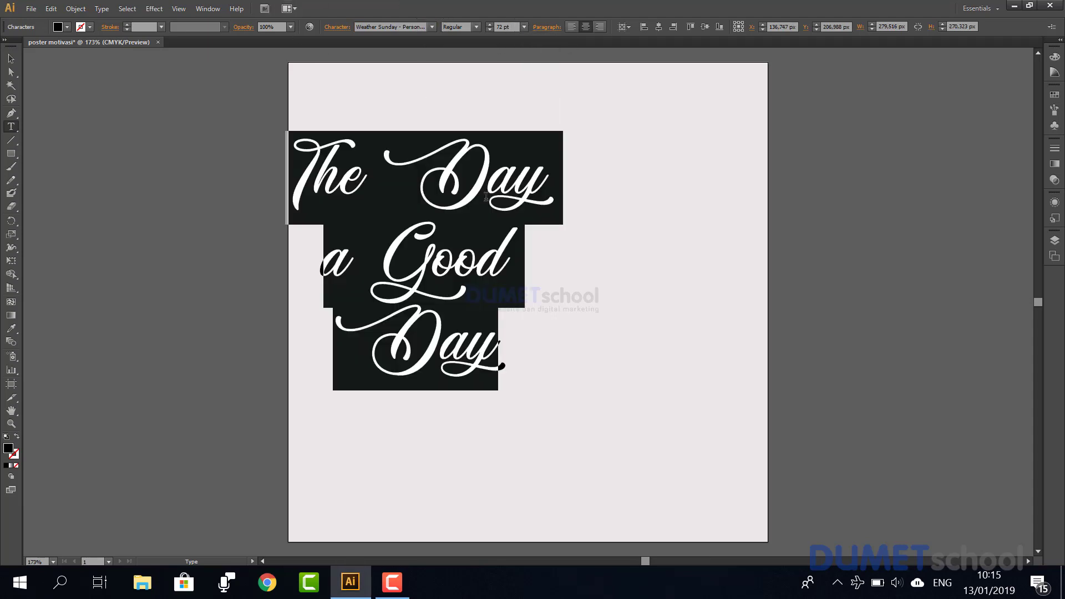
click(10, 58)
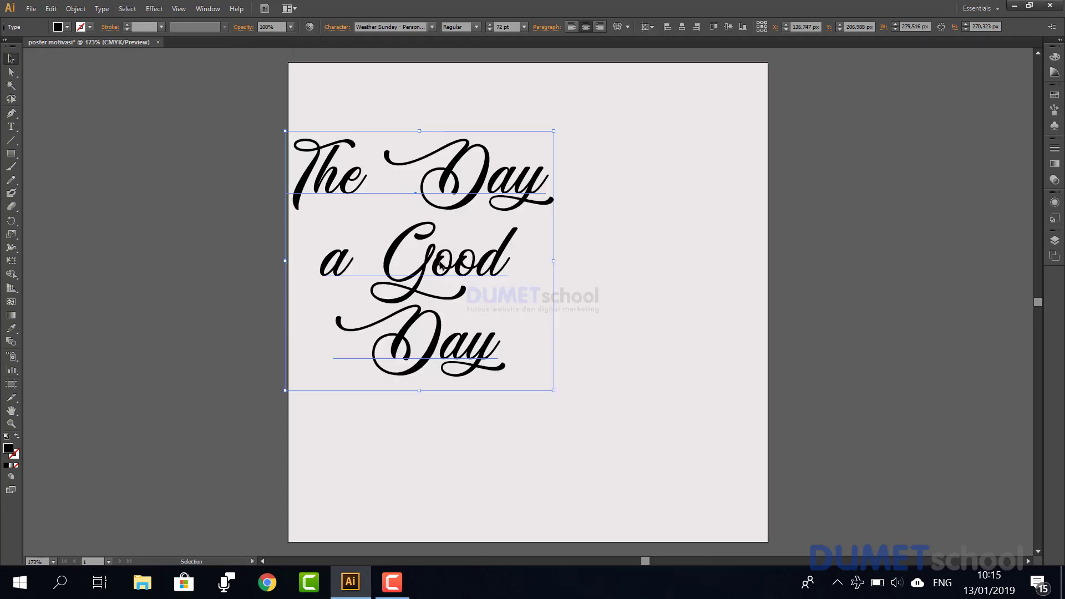
drag(440, 266, 547, 305)
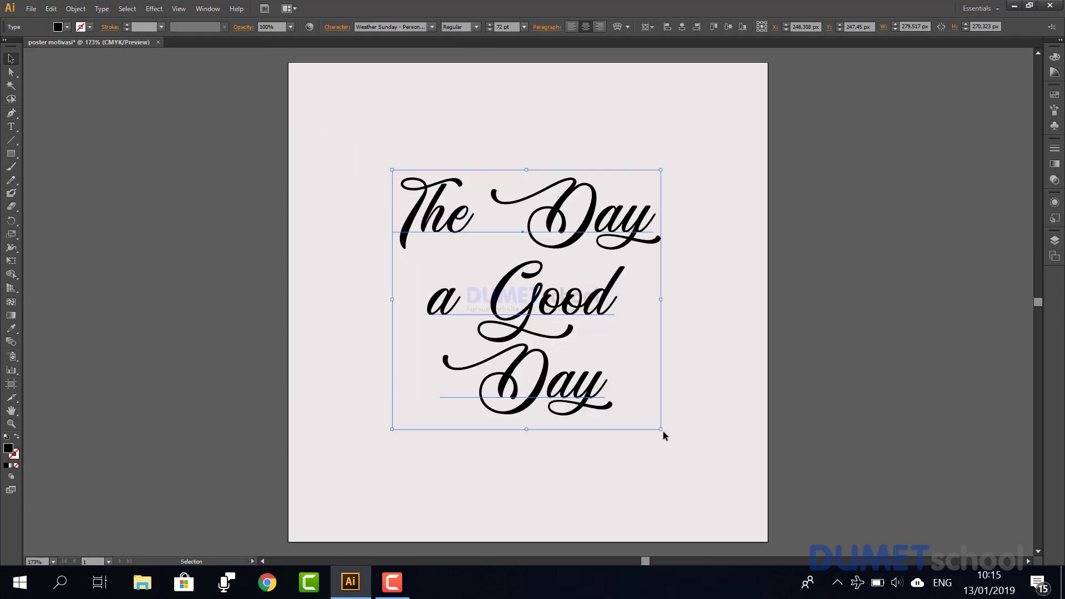
mouse_move(661, 429)
mouse_down()
mouse_move(764, 473)
mouse_move(738, 404)
mouse_up()
scroll(823, 224, up, 2)
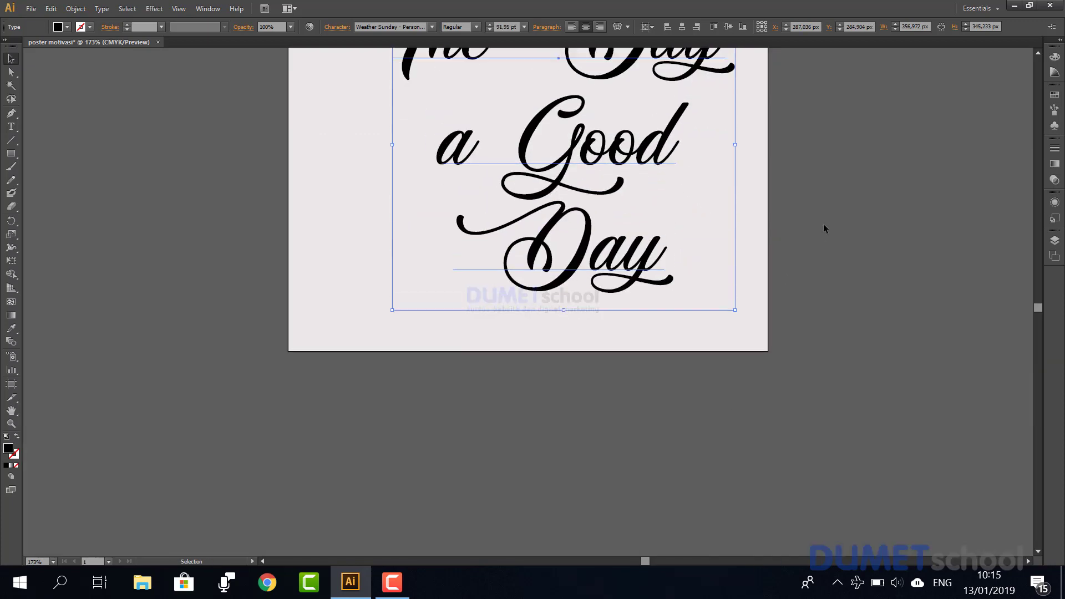
scroll(824, 228, up, 3)
scroll(823, 228, up, 1)
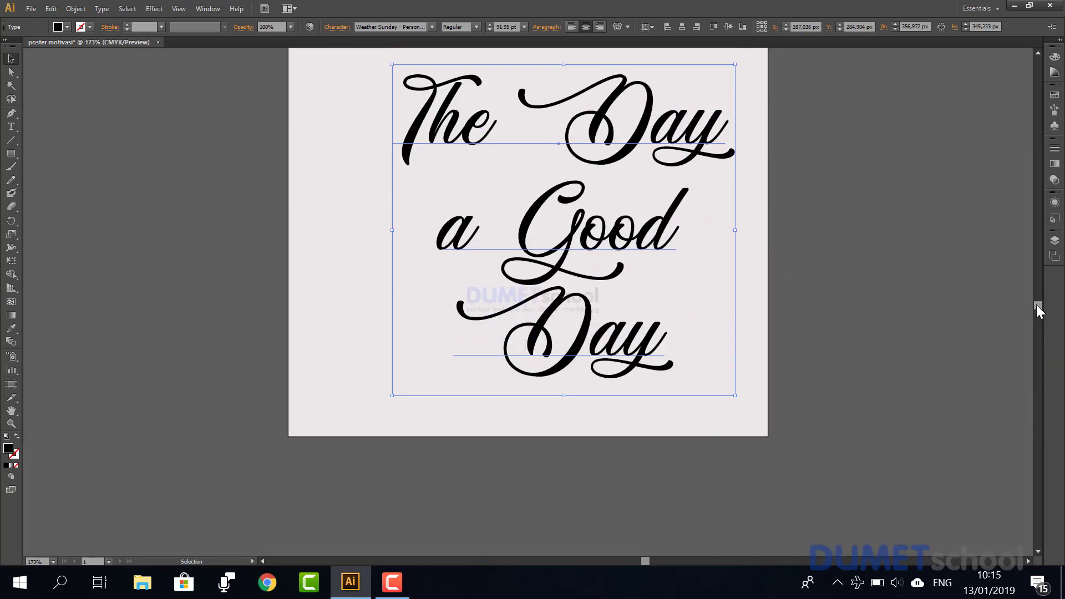
drag(1037, 305, 1031, 301)
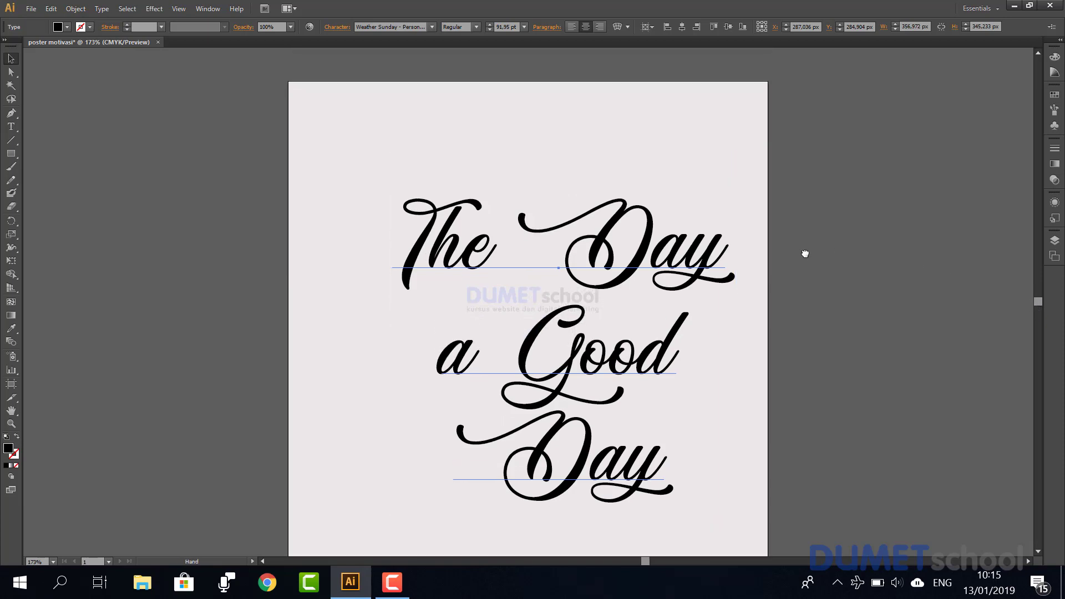
drag(807, 255, 809, 233)
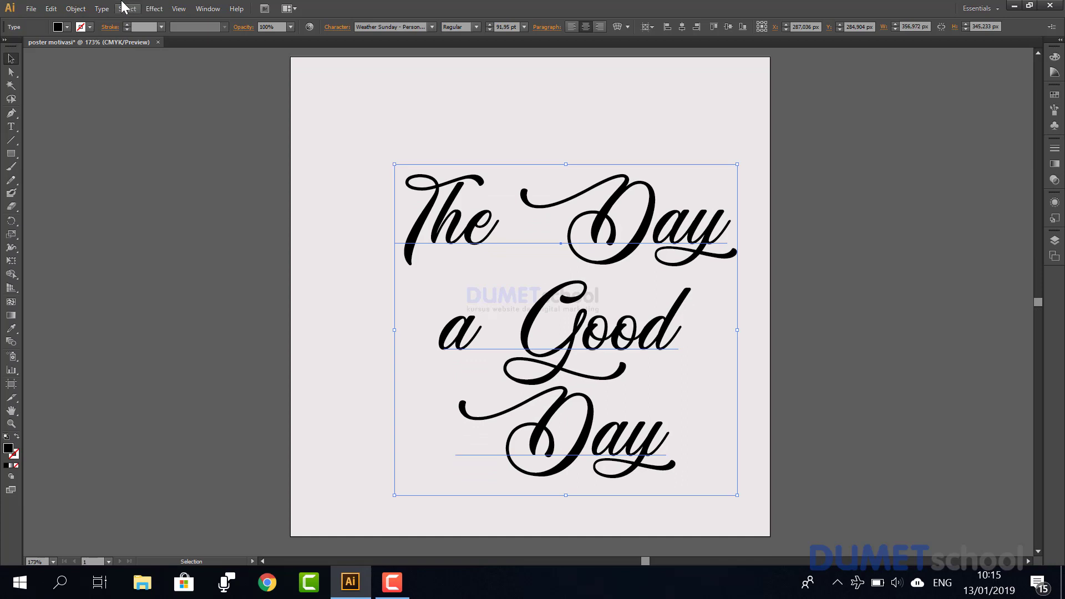
- Change the text fill to 80% grey
click(67, 27)
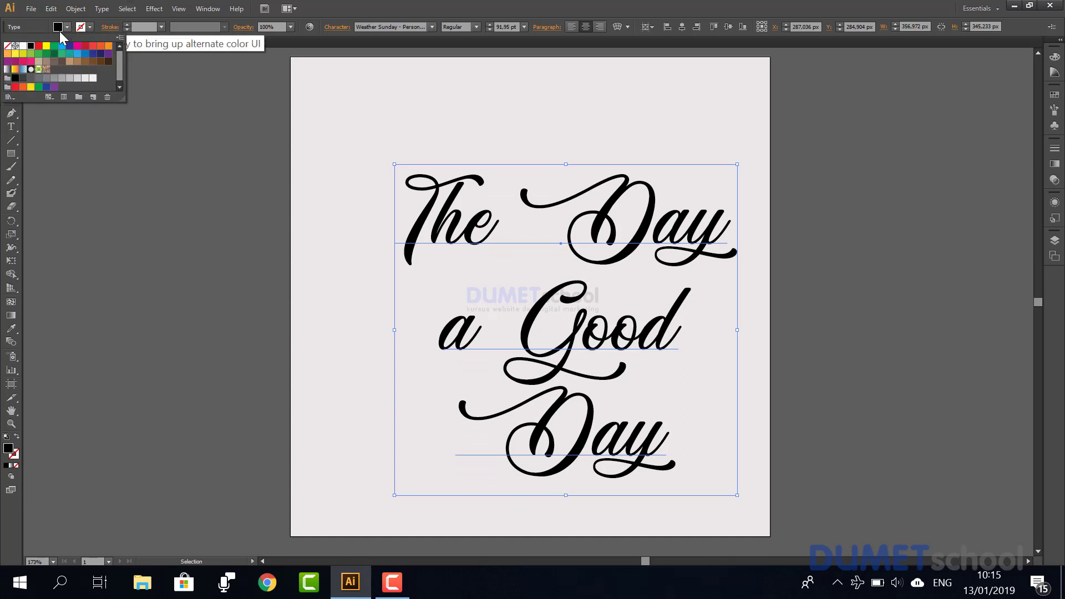
click(37, 78)
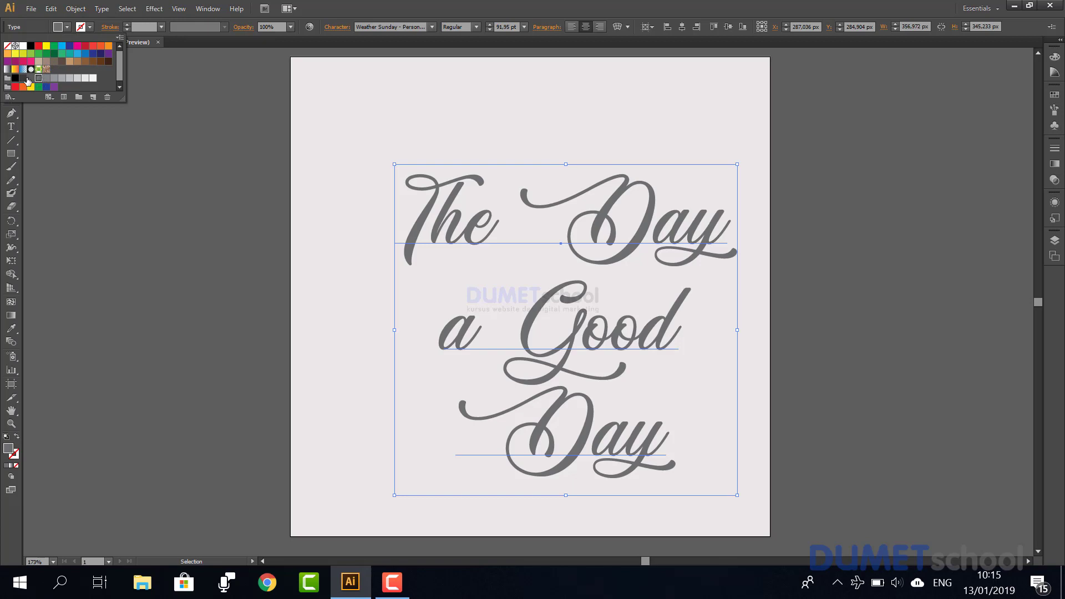
click(28, 83)
click(31, 78)
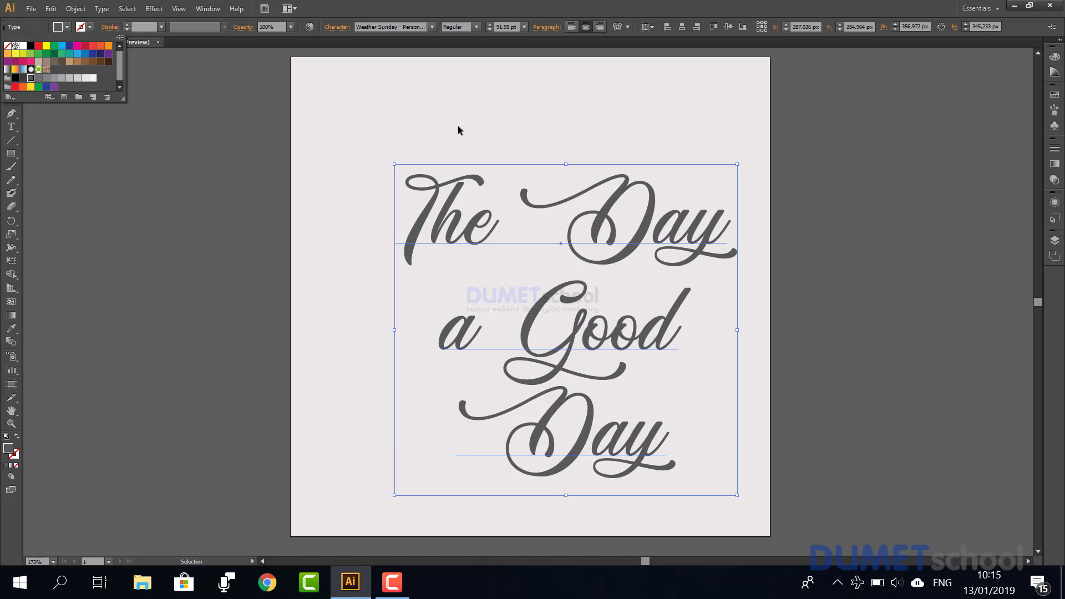
- Centre the text block horizontally and vertically on the artboard
click(682, 28)
click(724, 28)
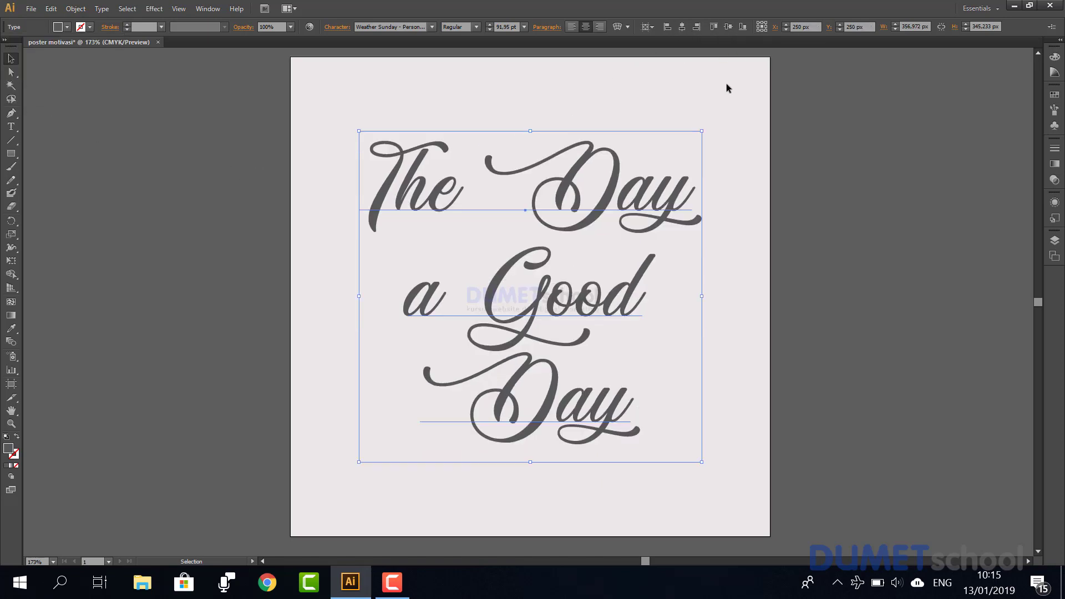
click(726, 84)
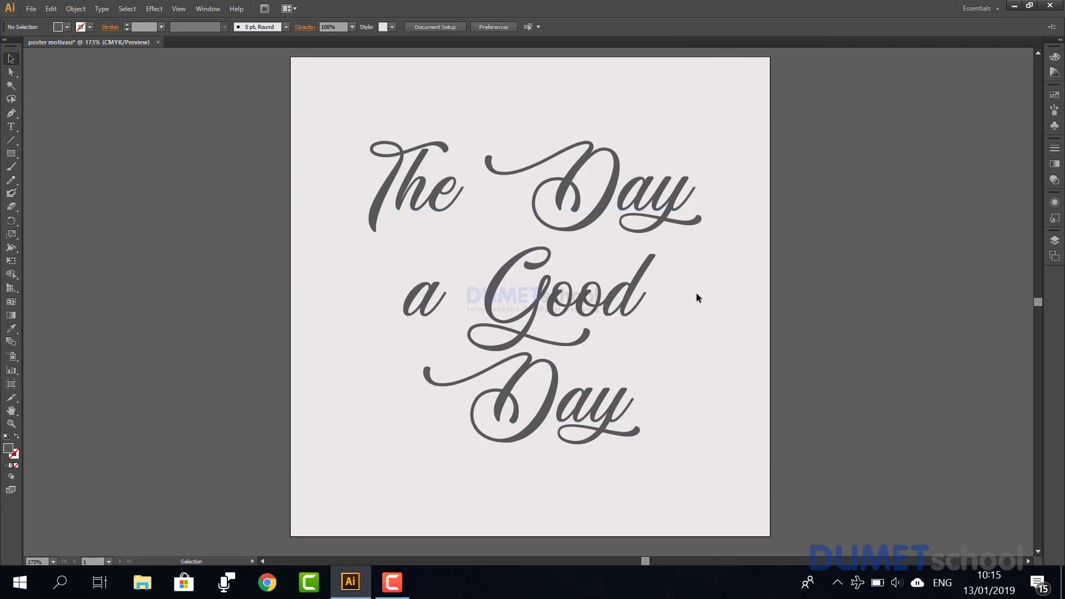
click(638, 205)
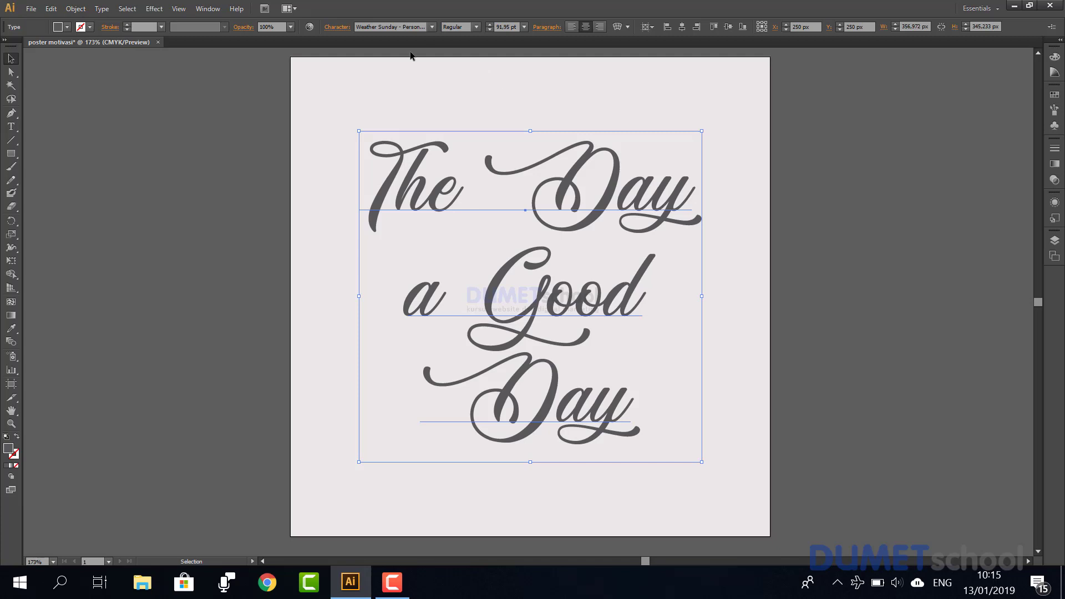
click(155, 9)
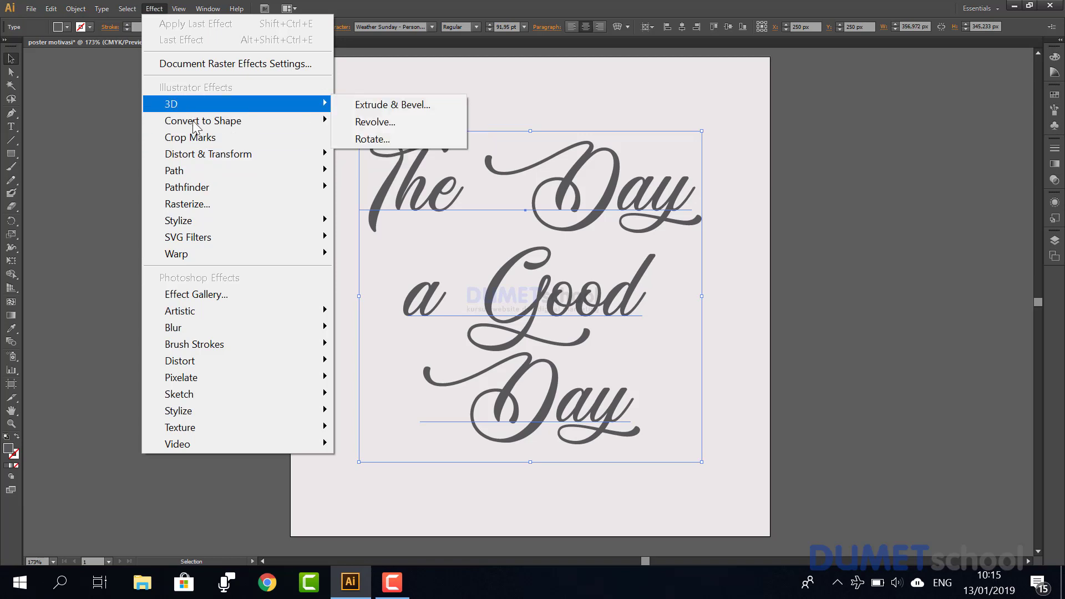
mouse_move(178, 221)
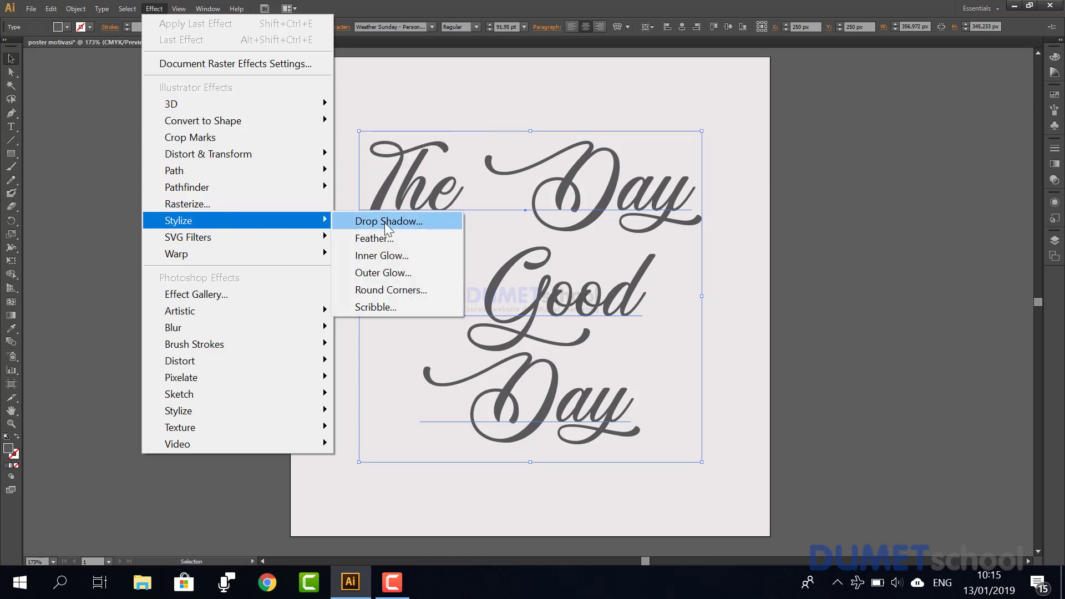
- Add a drop shadow to the text with live preview, trying lower offset and blur values
click(385, 221)
drag(482, 207, 785, 177)
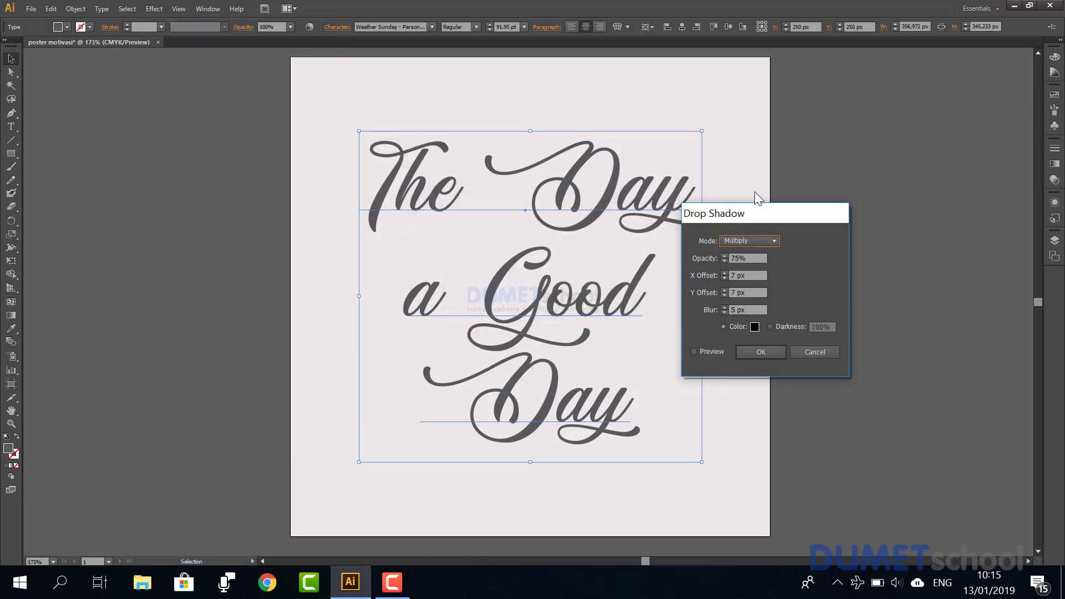
click(766, 316)
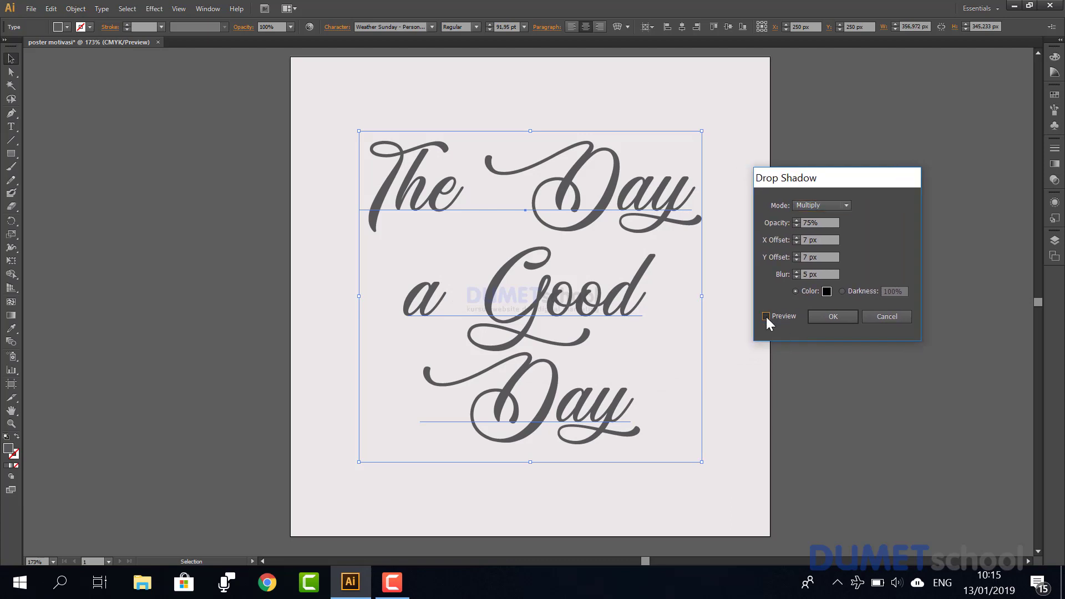
click(776, 318)
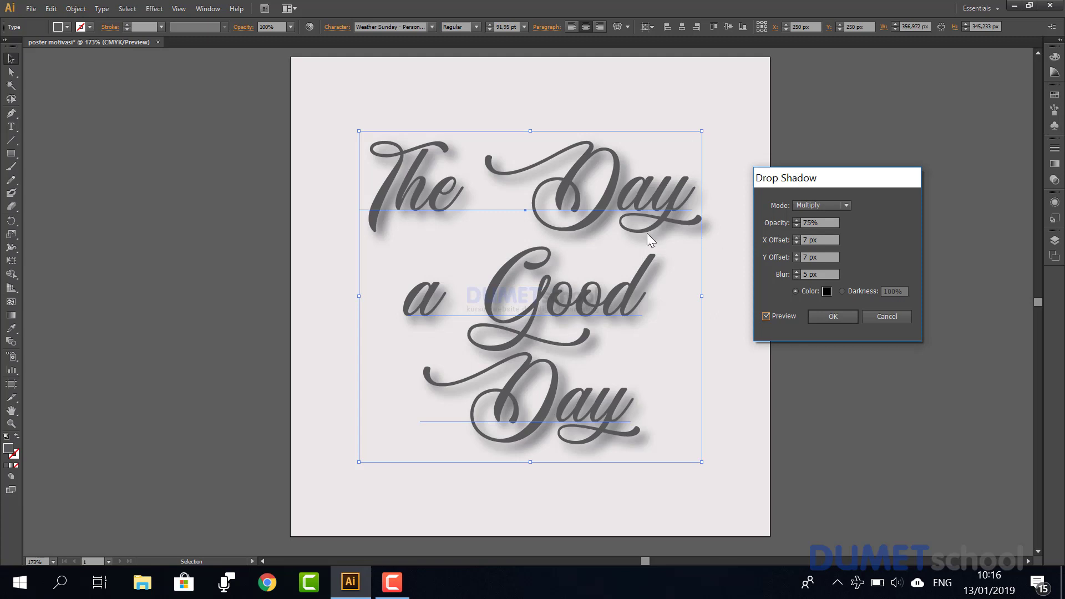
click(794, 261)
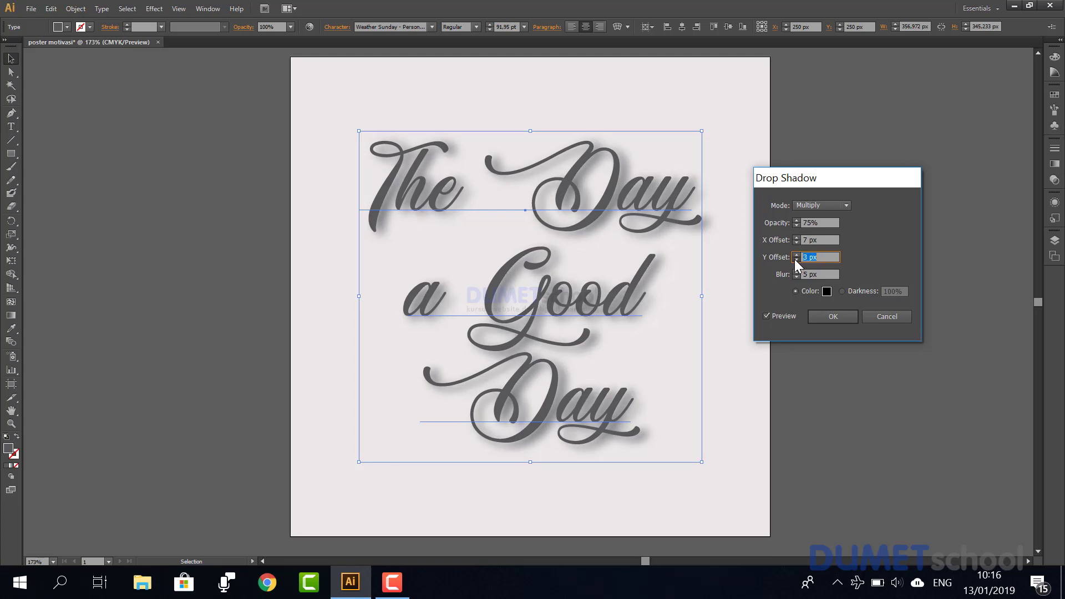
click(796, 276)
click(797, 277)
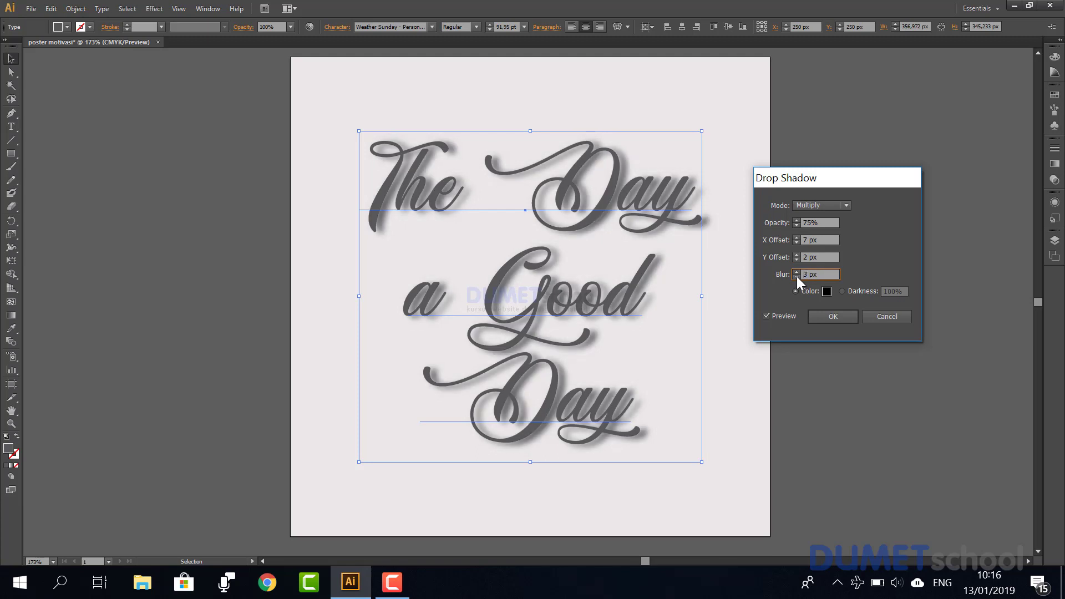
click(797, 277)
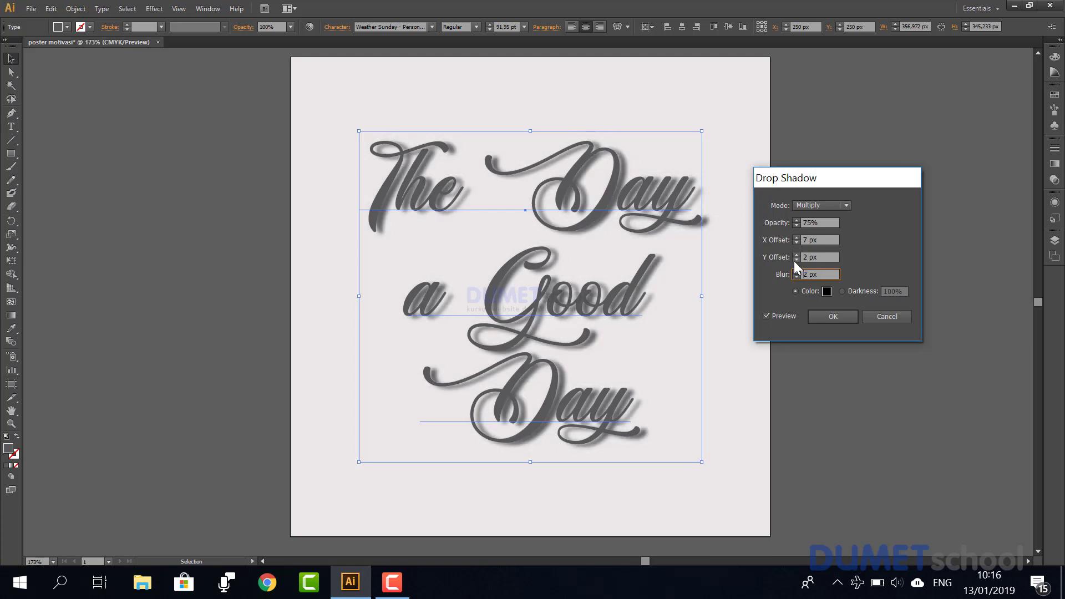
- Finalise the drop shadow at X offset 3 px, Y offset 1 px, blur 3 px
click(797, 259)
click(794, 244)
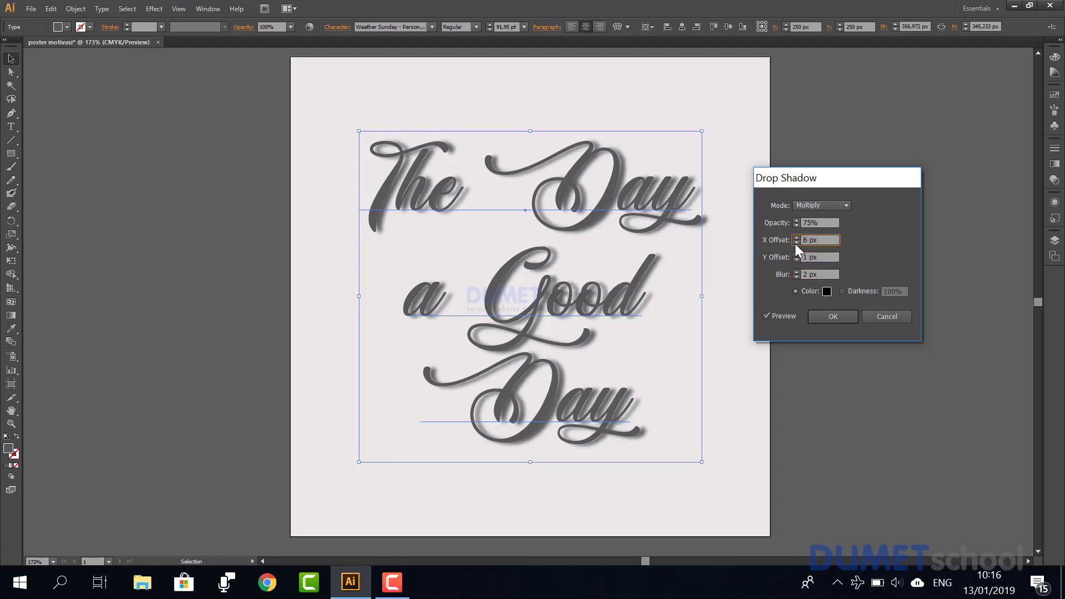
click(795, 244)
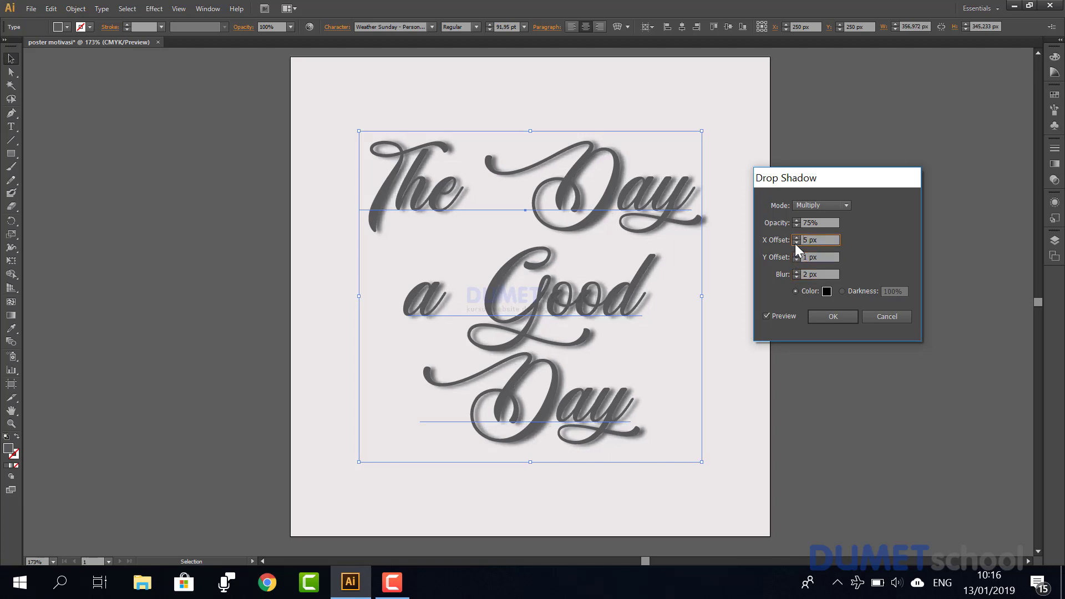
click(797, 271)
click(798, 241)
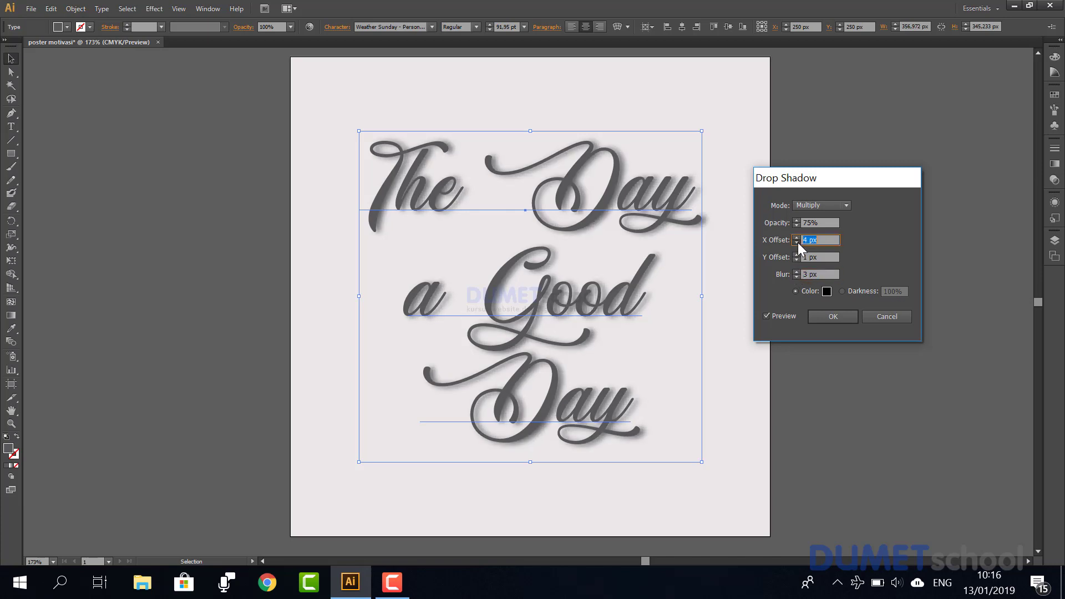
click(797, 242)
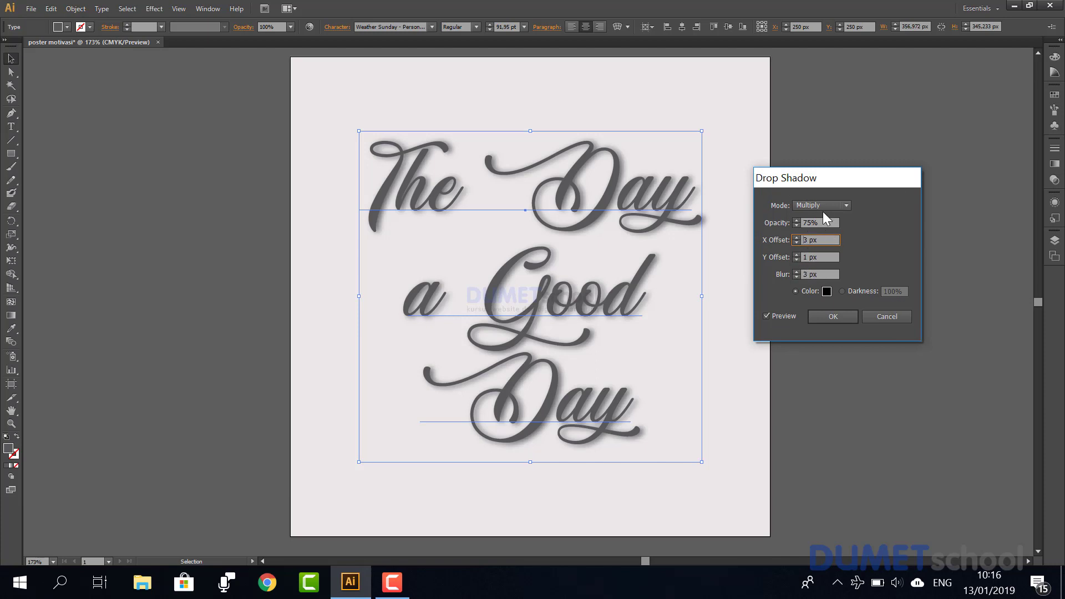
click(820, 318)
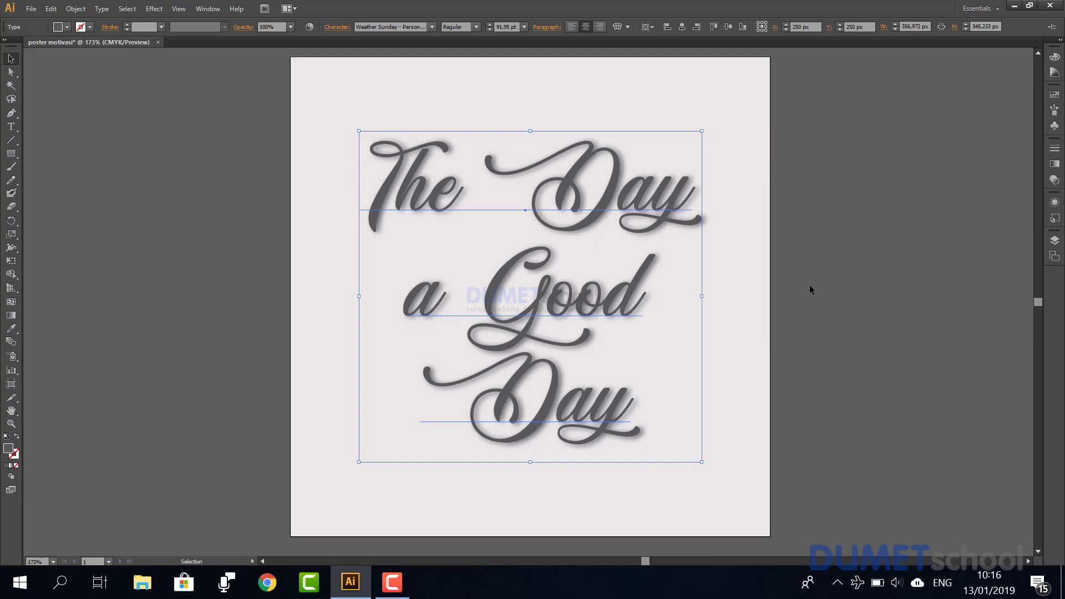
- Move the shadowed text straight down into the lower part of the artboard
click(813, 287)
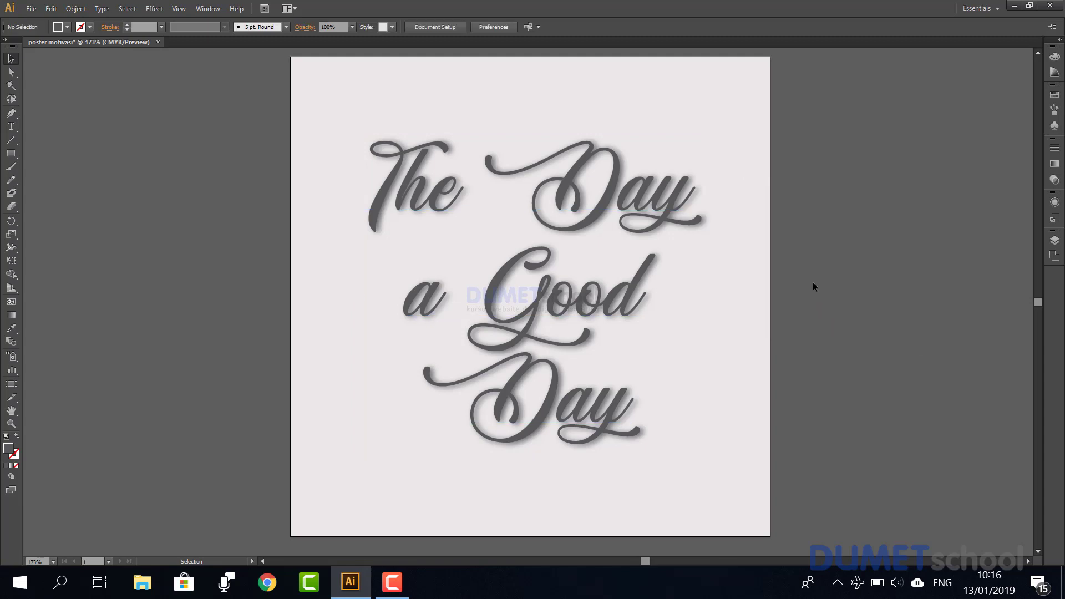
click(616, 301)
drag(615, 301, 610, 355)
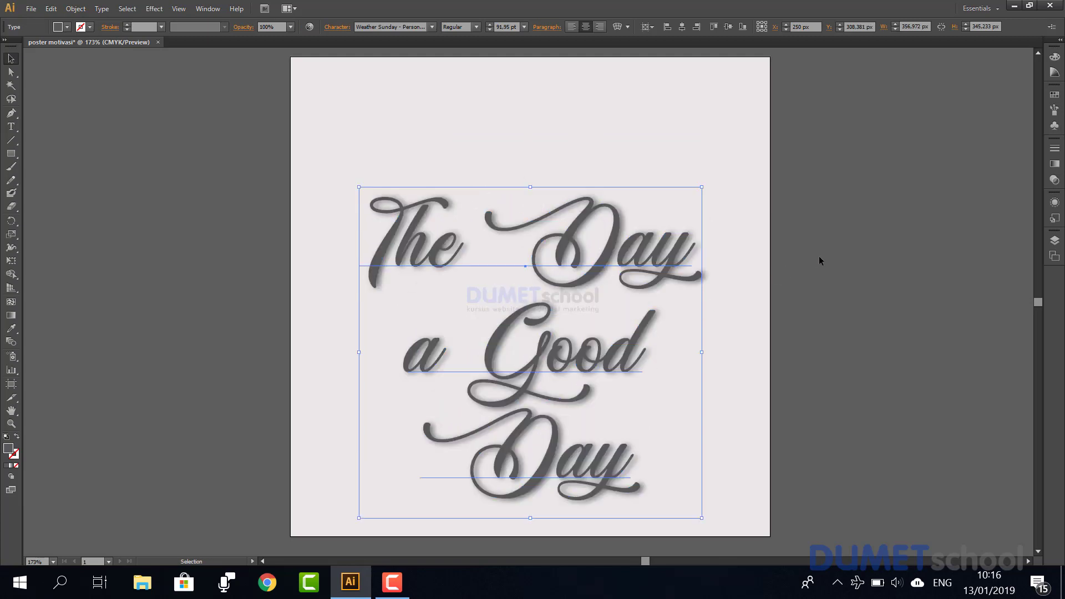
click(839, 251)
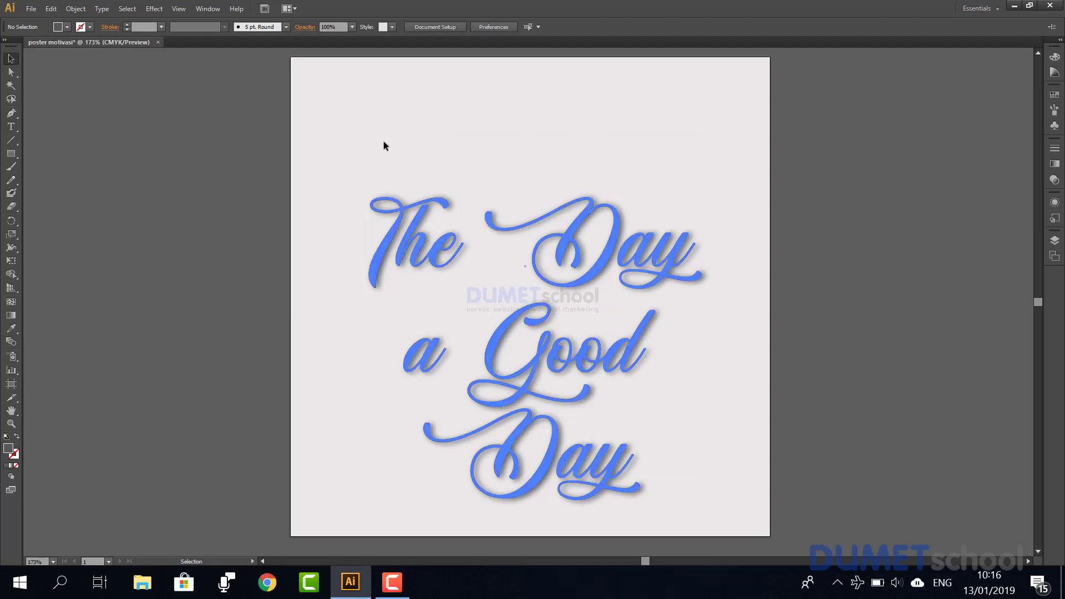
click(11, 155)
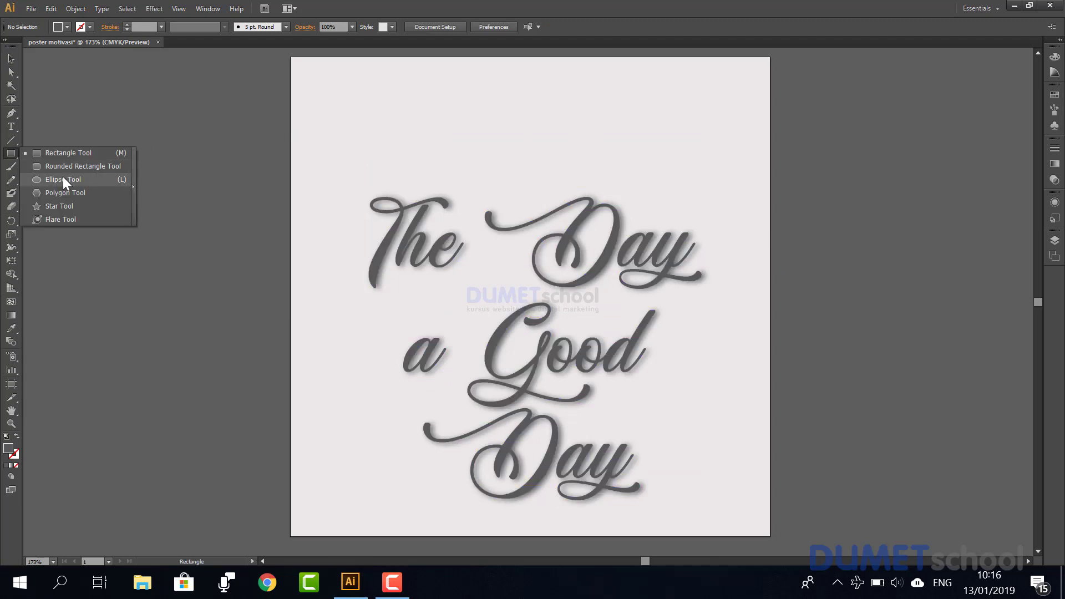
- Draw an unfilled, dark-outlined circle above the 'The Day' lettering
click(62, 179)
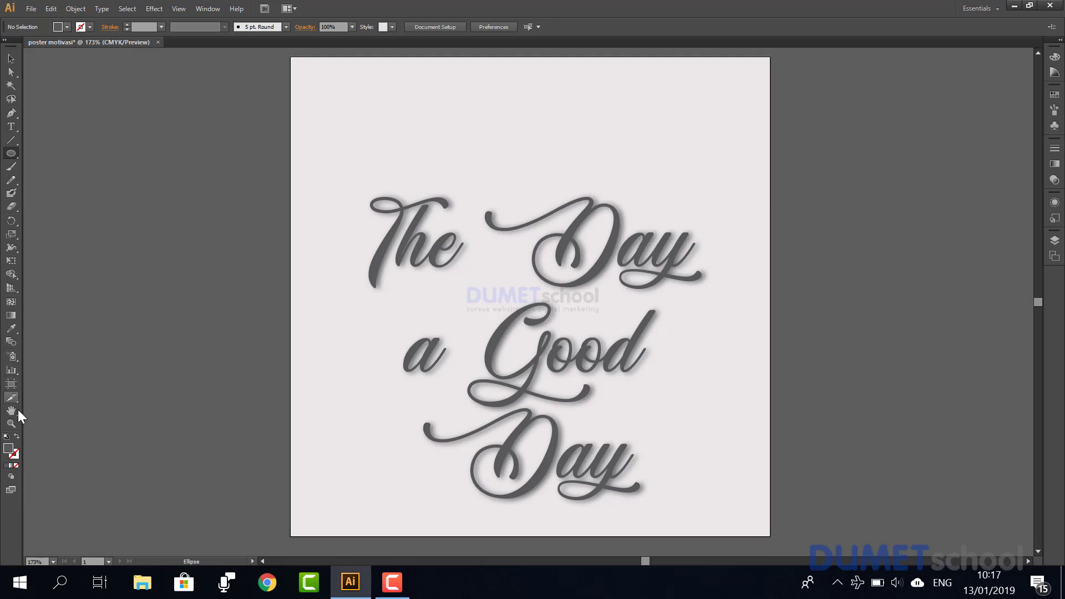
click(16, 436)
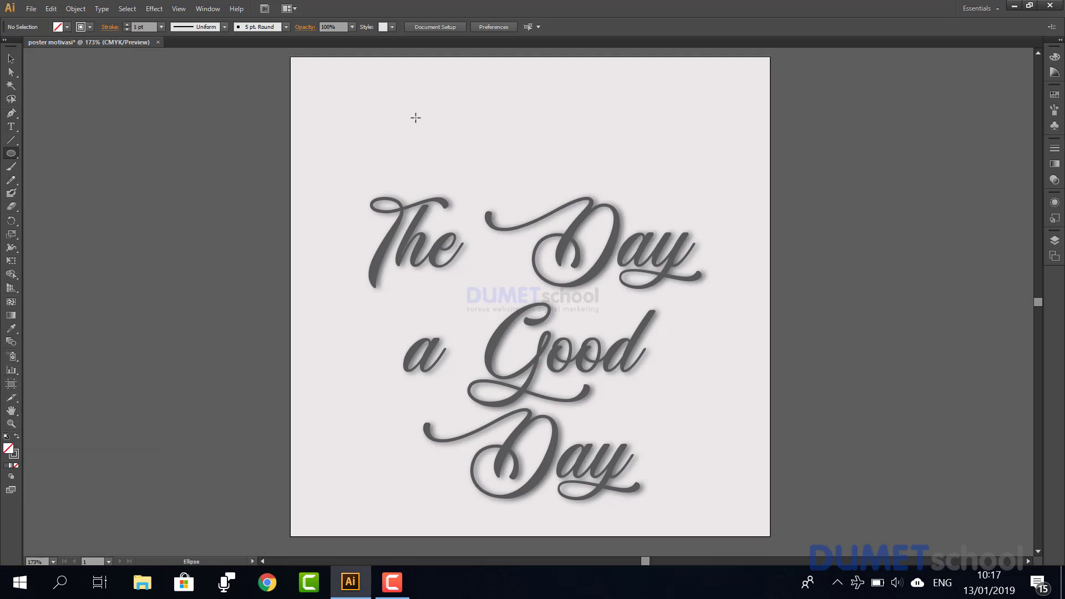
mouse_move(417, 92)
mouse_down()
mouse_move(467, 169)
mouse_move(458, 149)
mouse_up()
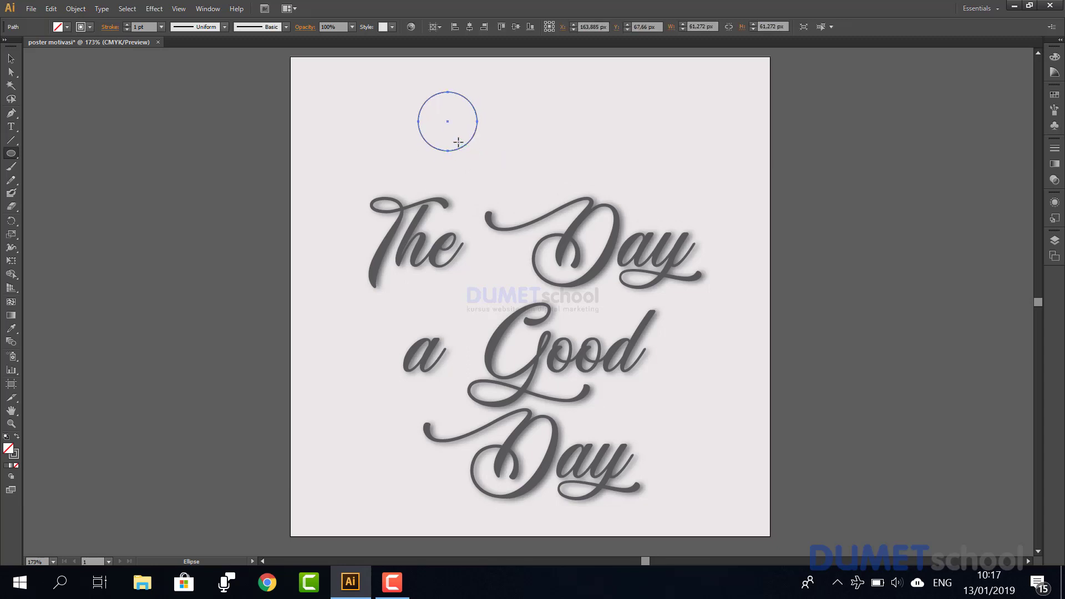
click(12, 59)
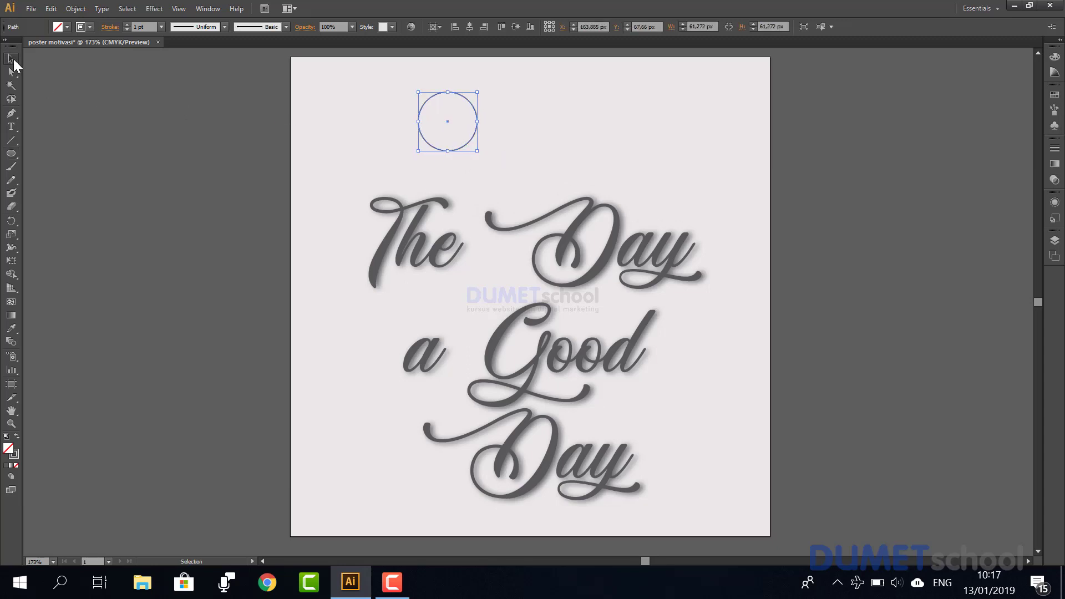
click(108, 64)
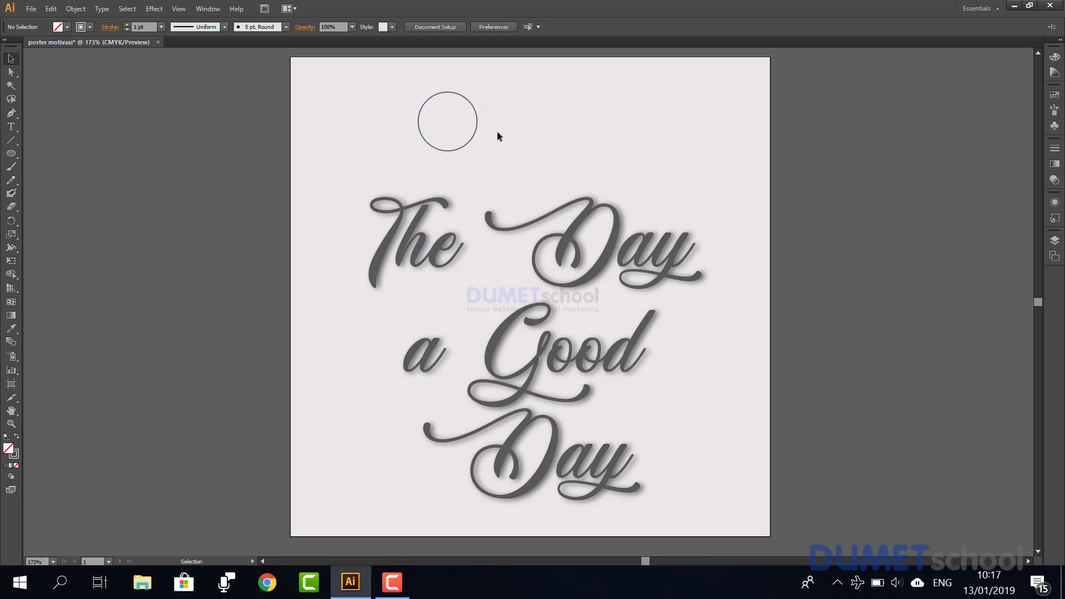
scroll(516, 160, up, 2)
- Delete the circle's bottom anchor point to leave an open semicircular arc
drag(501, 138, 555, 369)
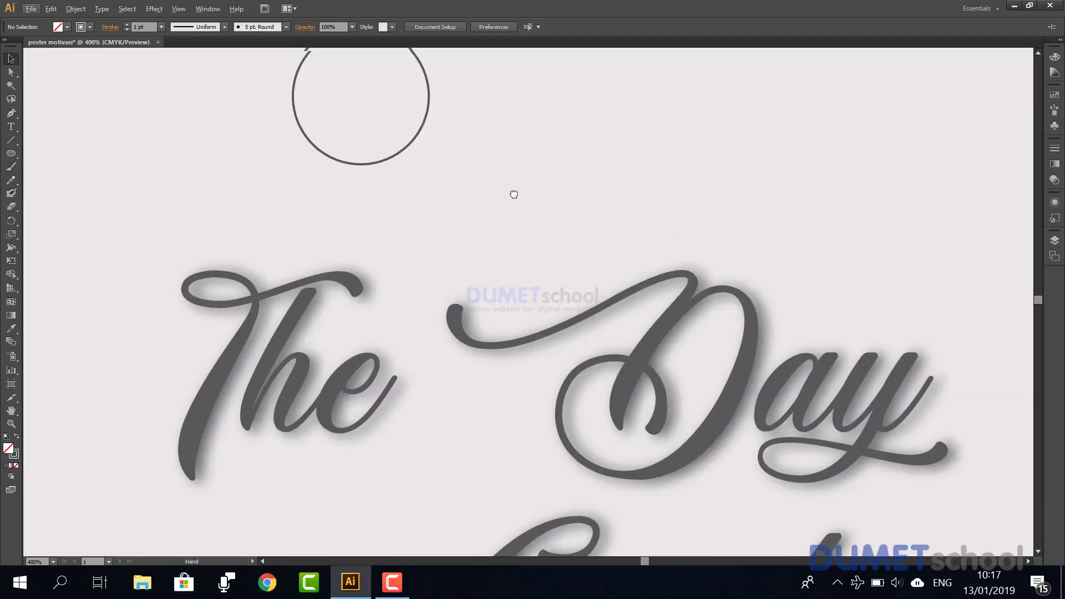
click(487, 306)
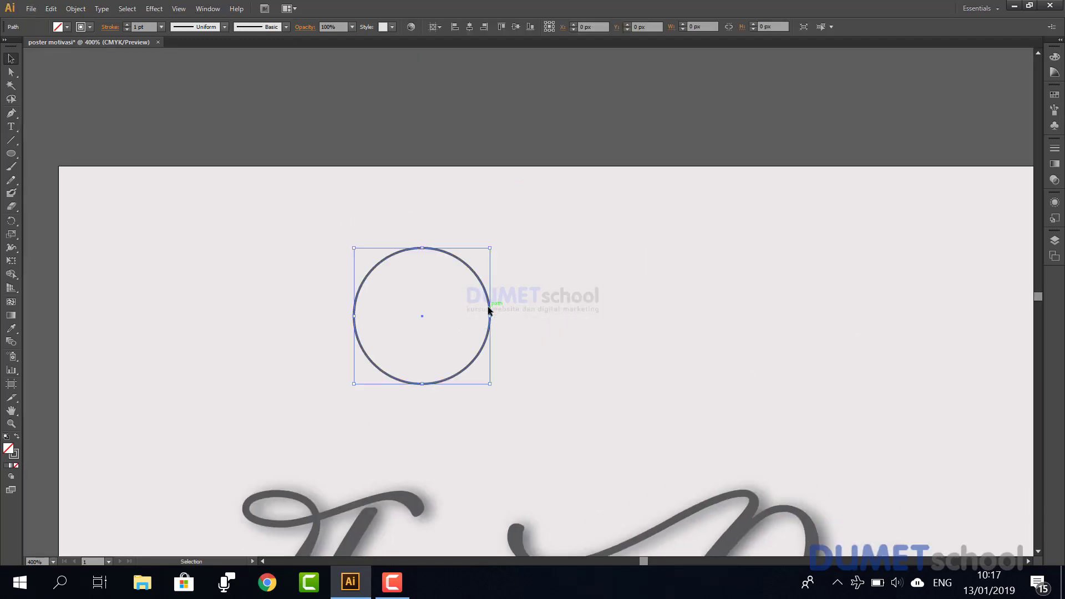
click(12, 72)
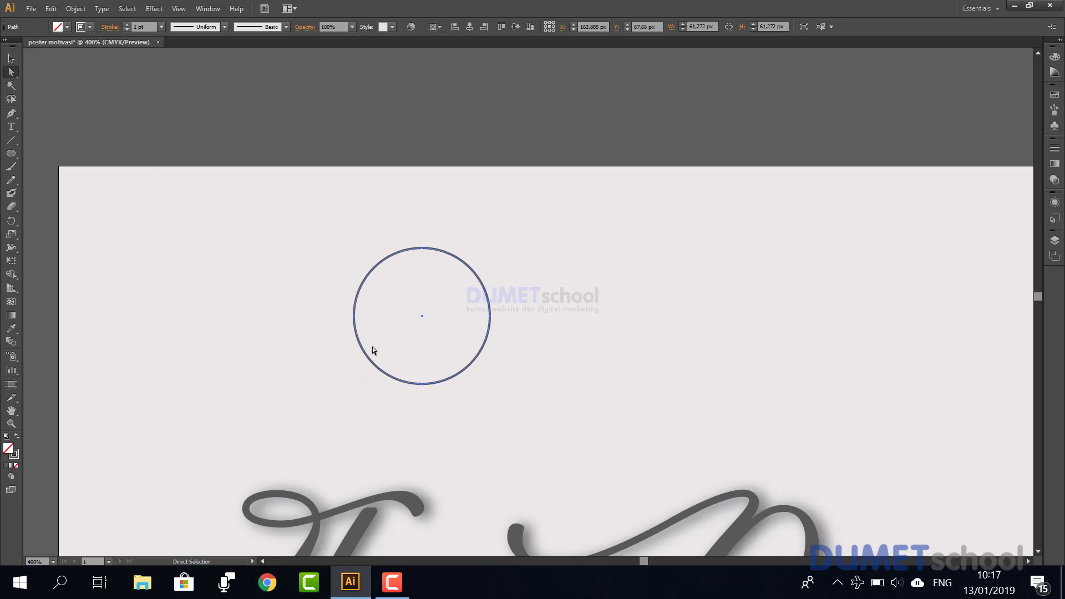
click(421, 382)
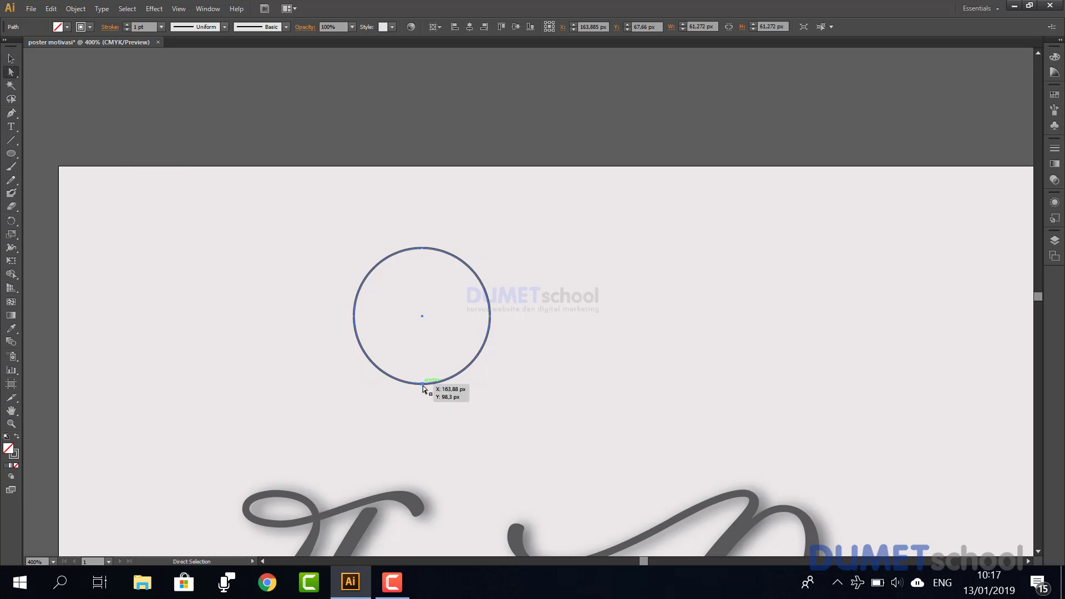
key(Delete)
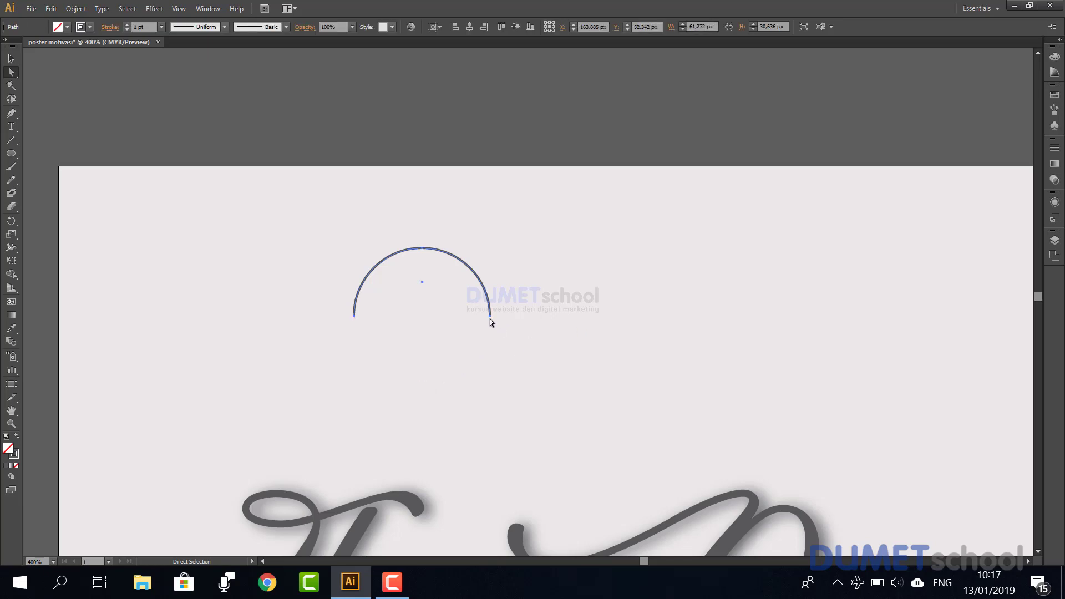
click(492, 321)
click(490, 317)
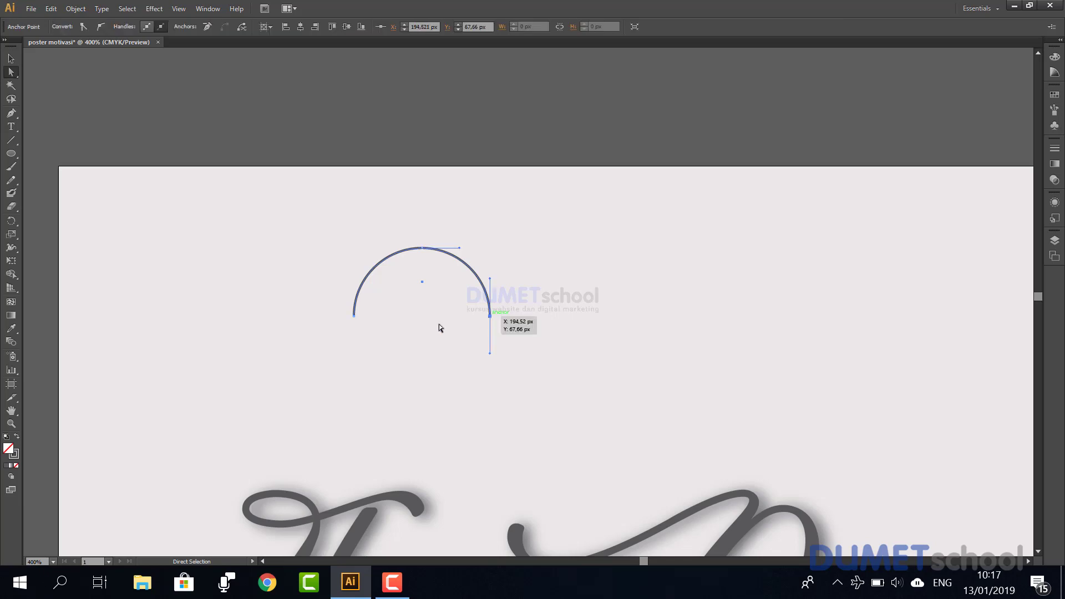
click(11, 59)
click(221, 185)
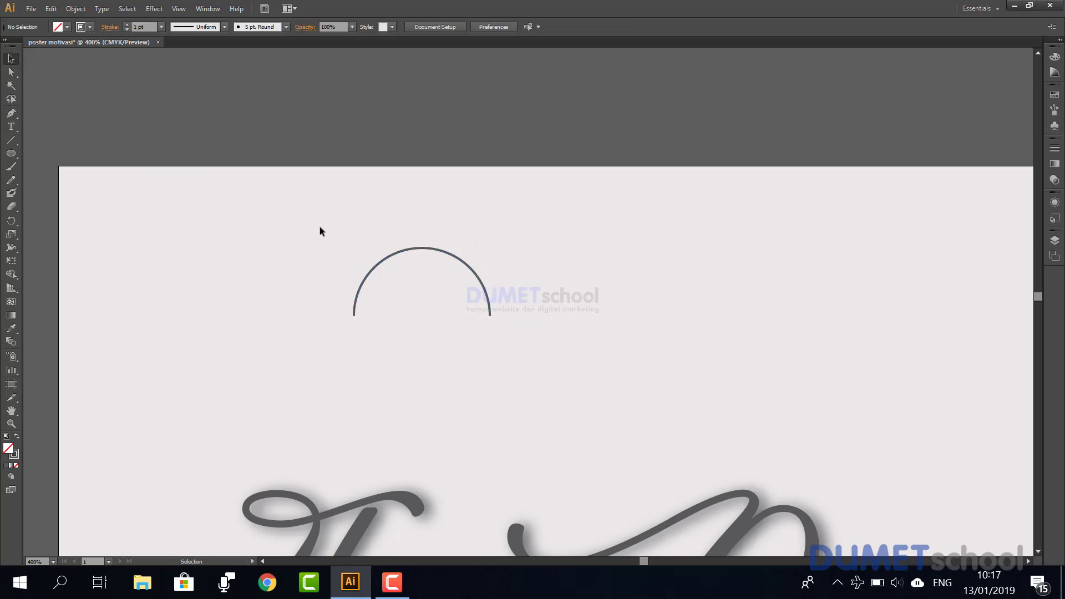
click(388, 256)
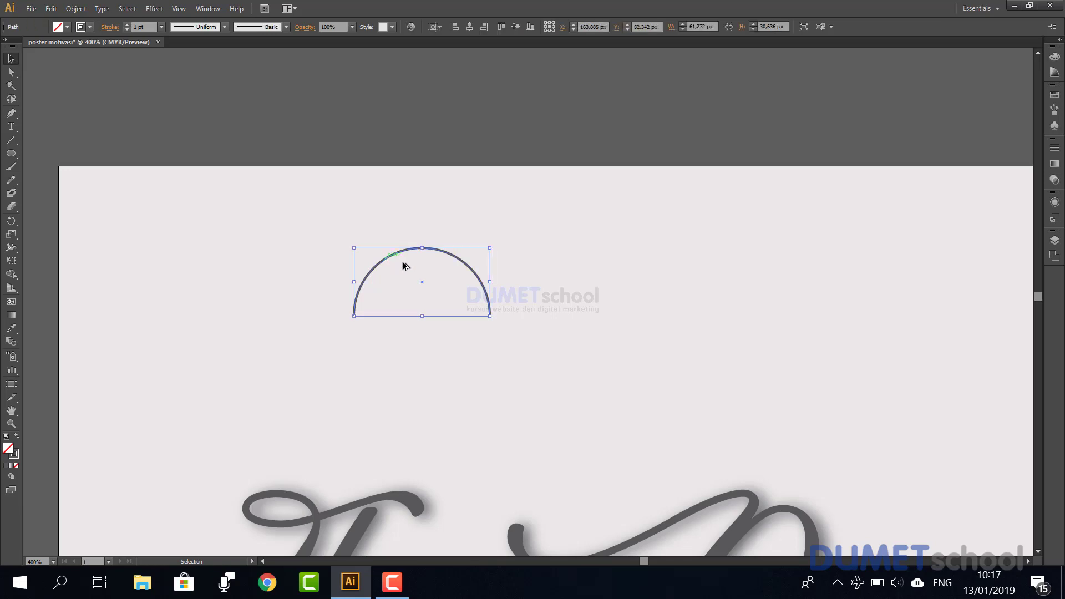
- Alt-drag copies of the arc rightward to form three overlapping arcs in a row
drag(404, 266, 575, 270)
click(683, 238)
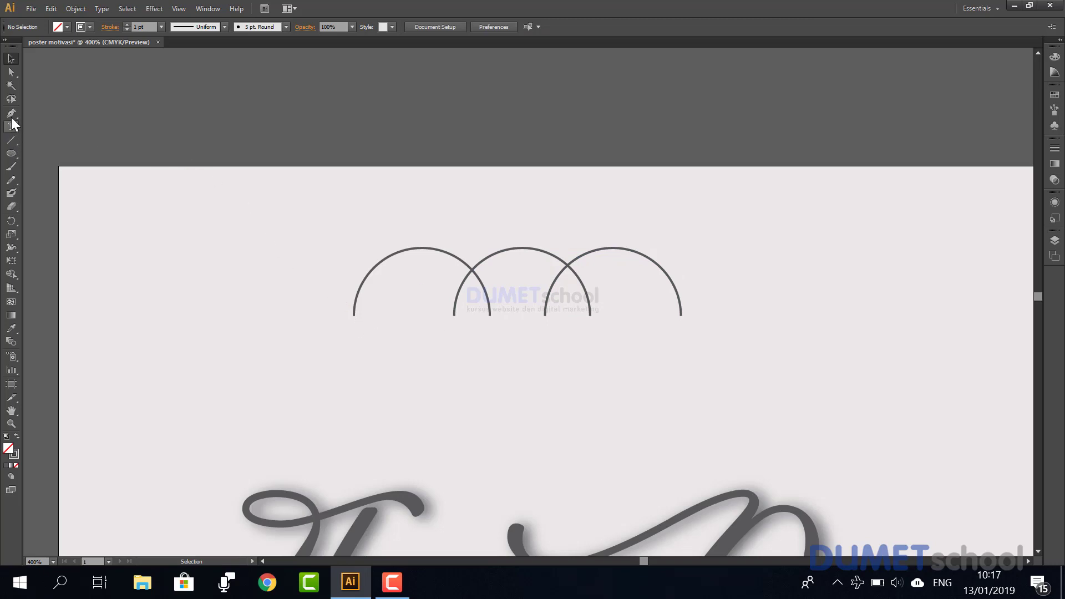
drag(11, 116, 47, 115)
scroll(380, 252, up, 2)
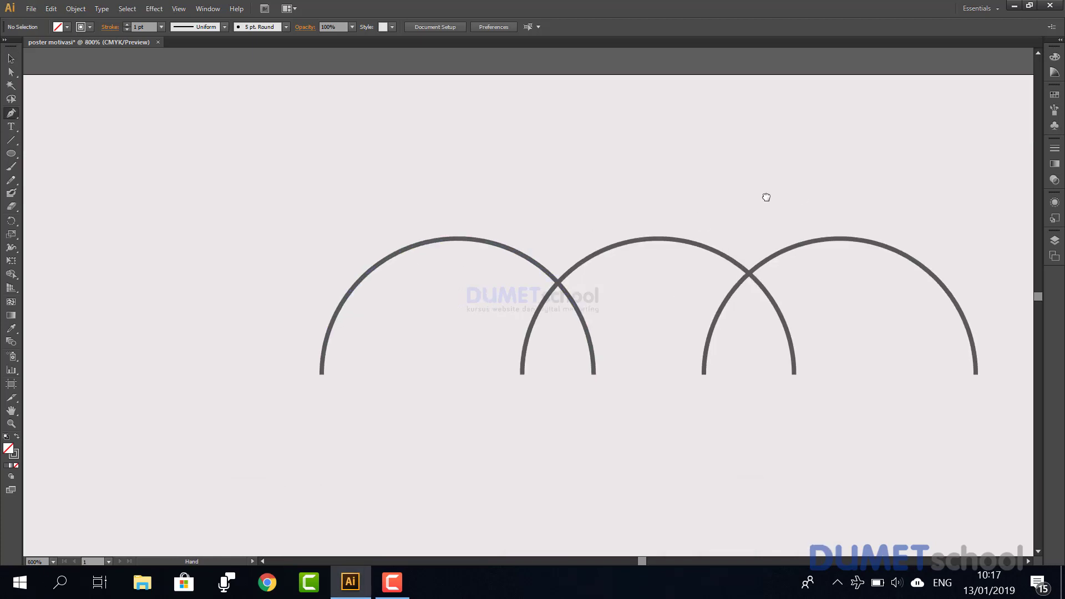
- Start a straight path between the arc crossings, then undo it and deselect
drag(766, 197, 694, 219)
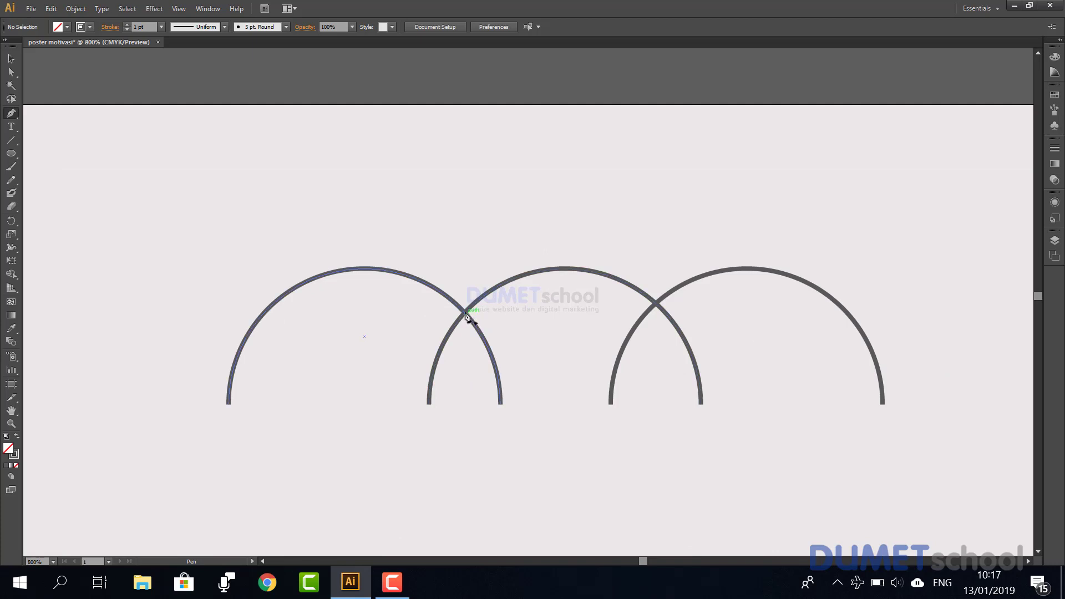
click(466, 313)
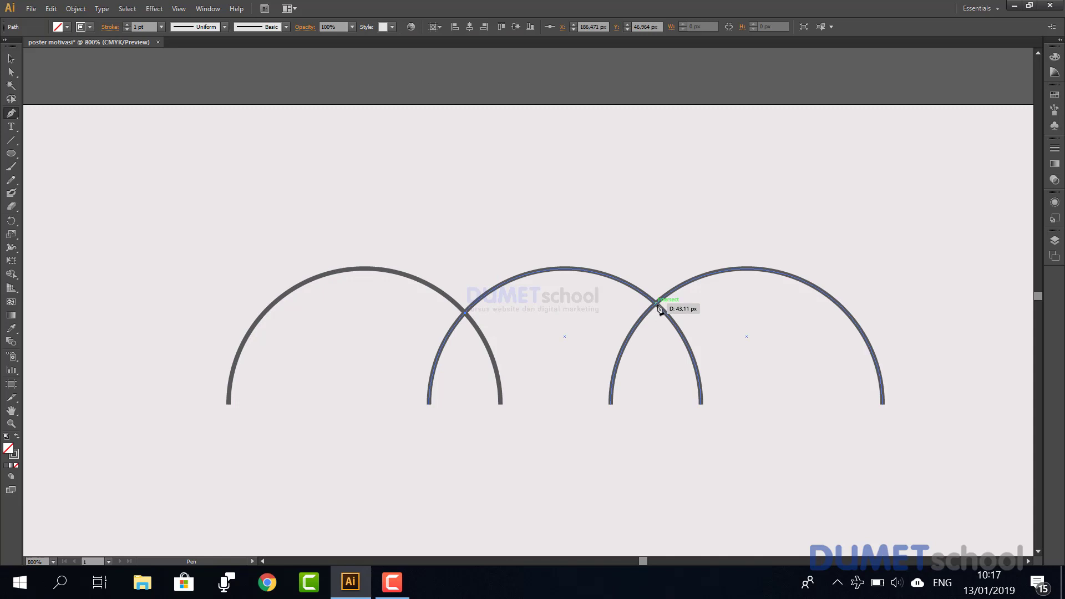
click(656, 304)
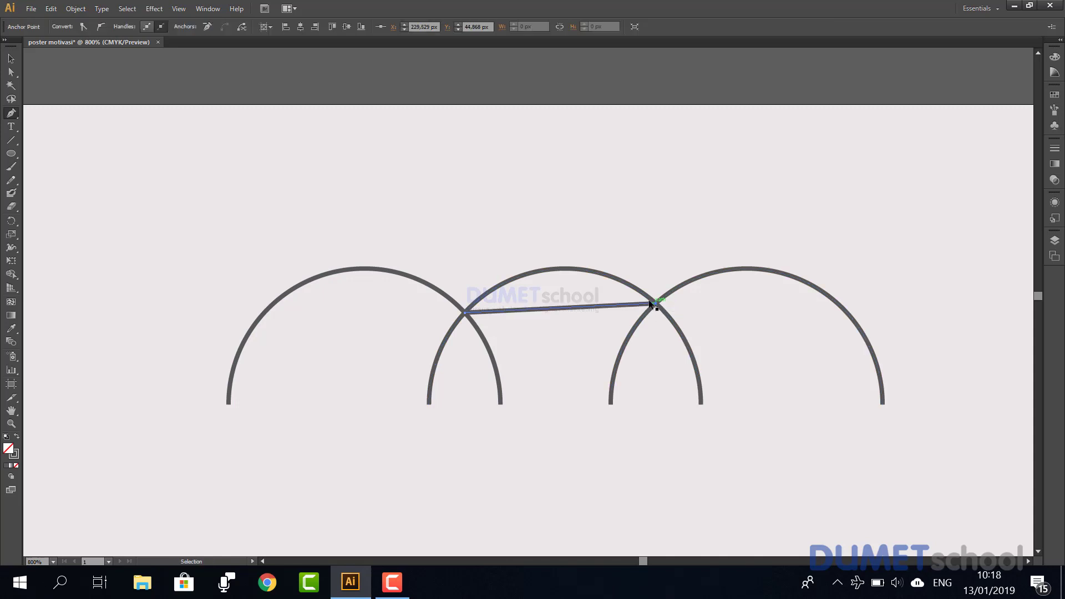
key(ctrl+z)
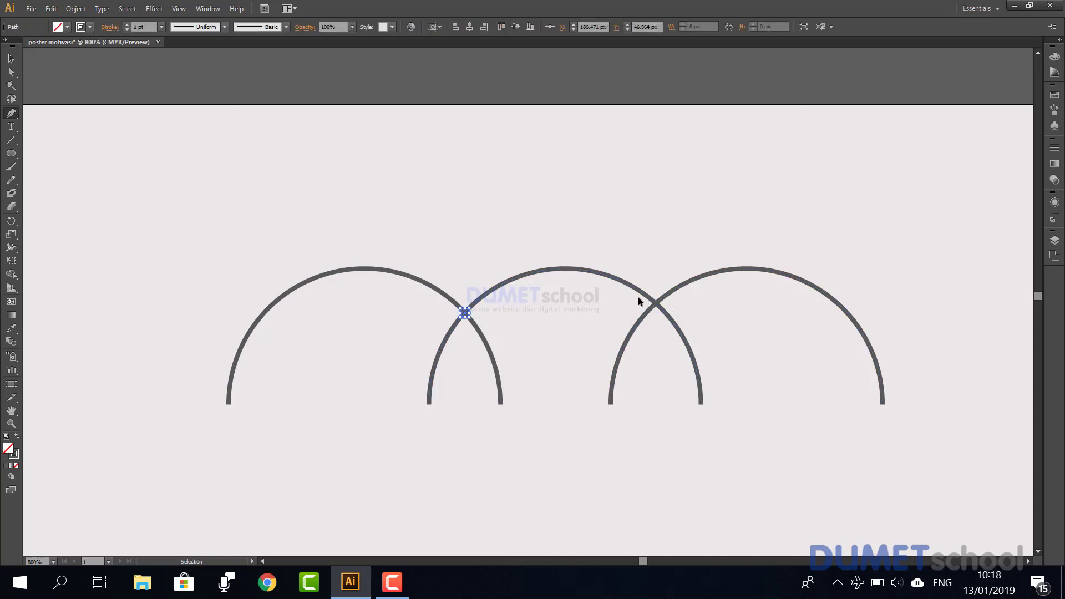
key(ctrl+shift+a)
click(11, 58)
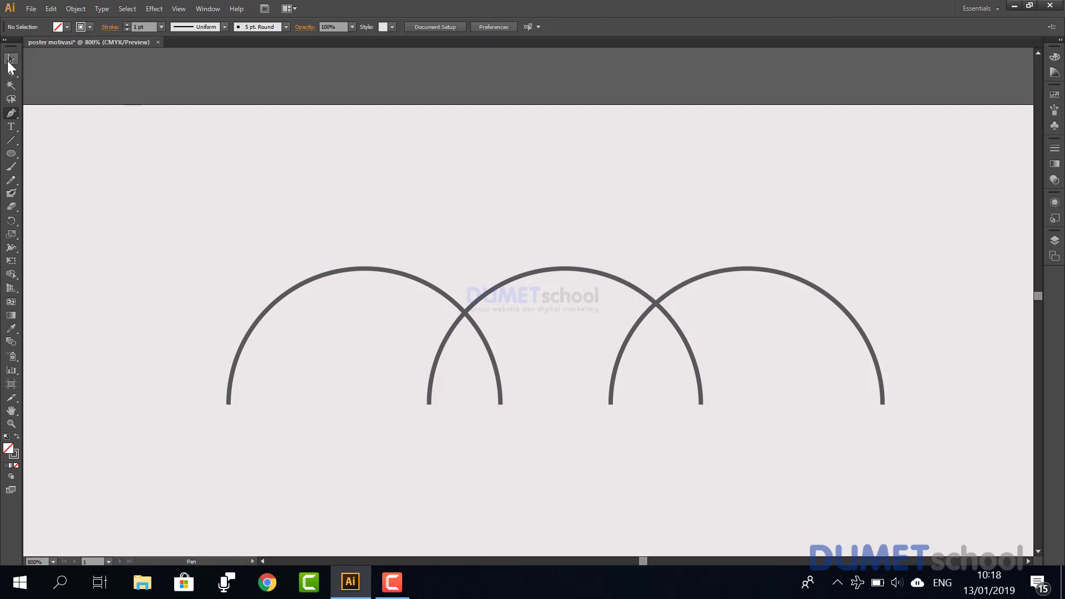
- Add anchor points at the crossings of the left, middle and right arcs
click(399, 271)
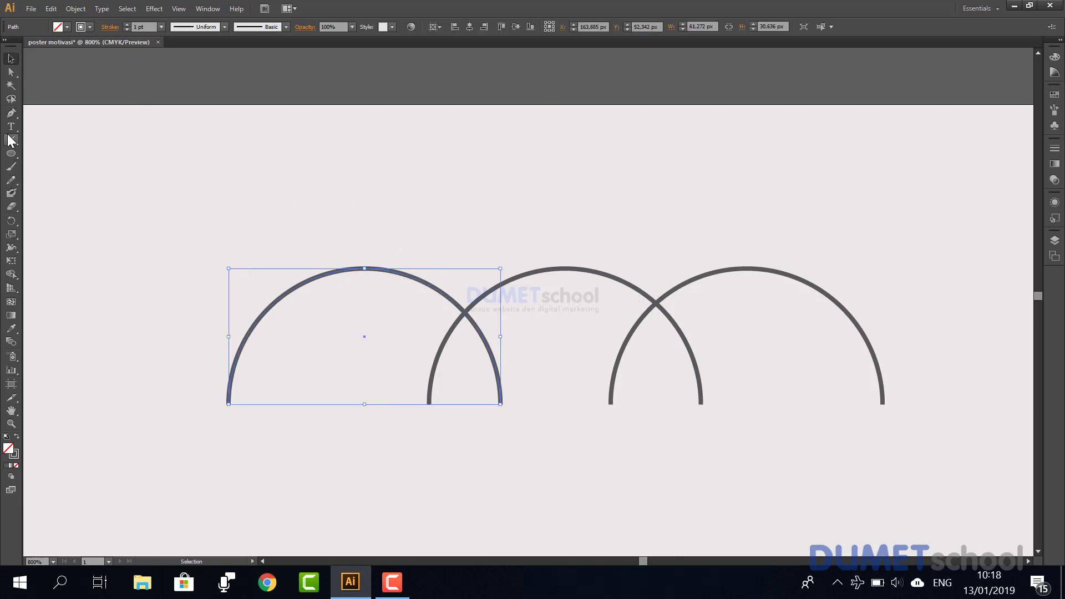
click(11, 114)
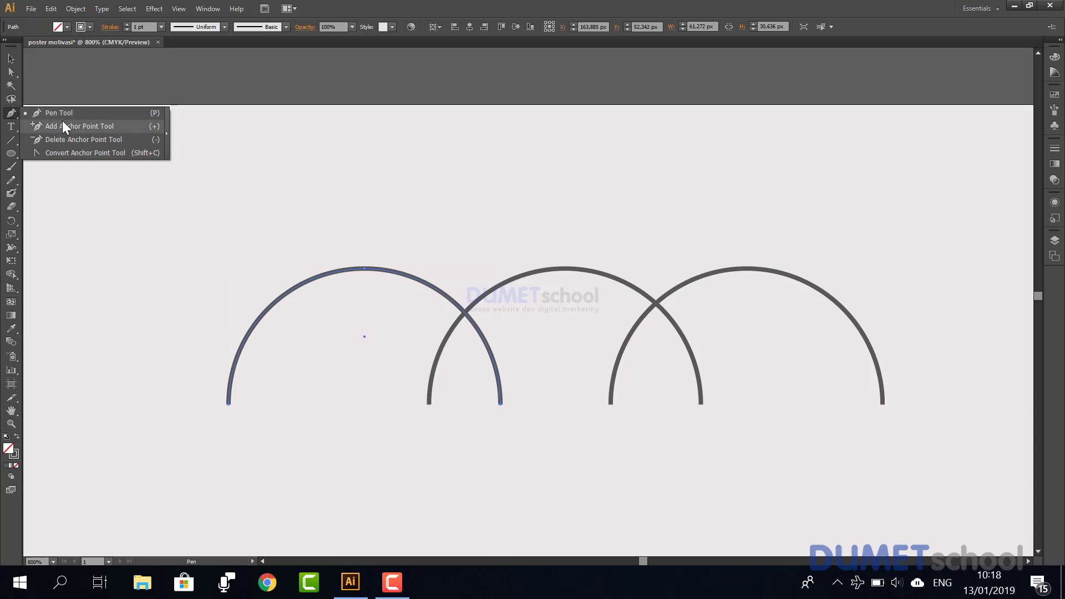
click(64, 126)
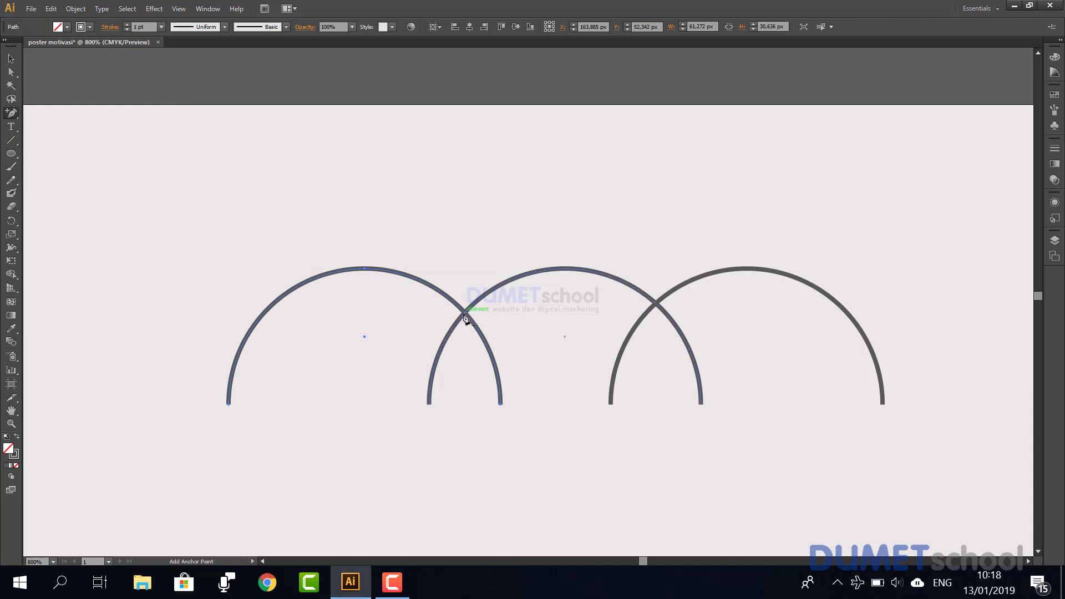
click(465, 313)
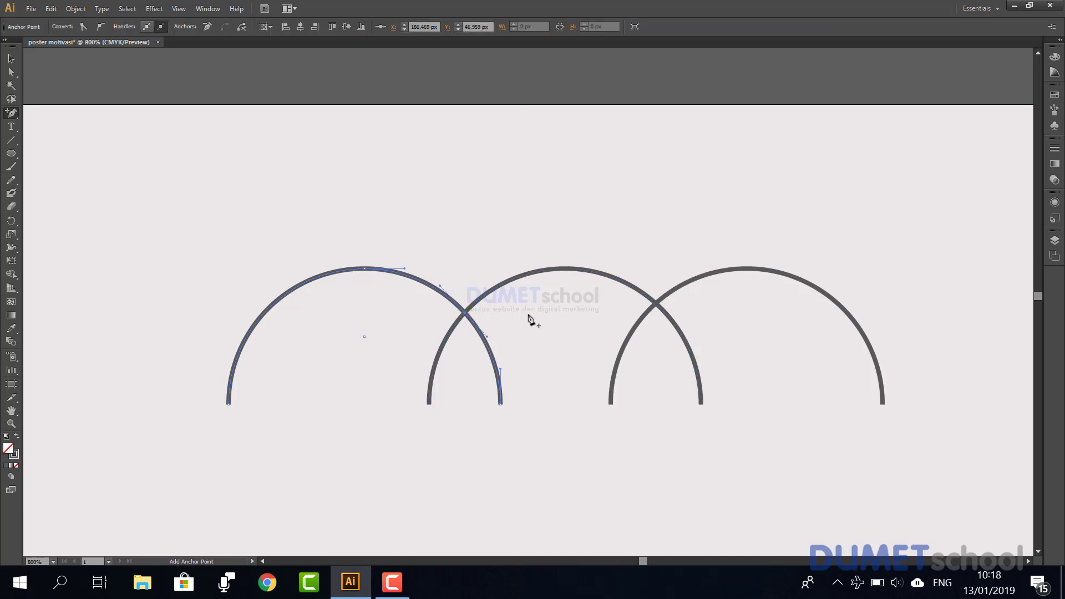
click(658, 306)
click(465, 312)
click(272, 305)
click(11, 73)
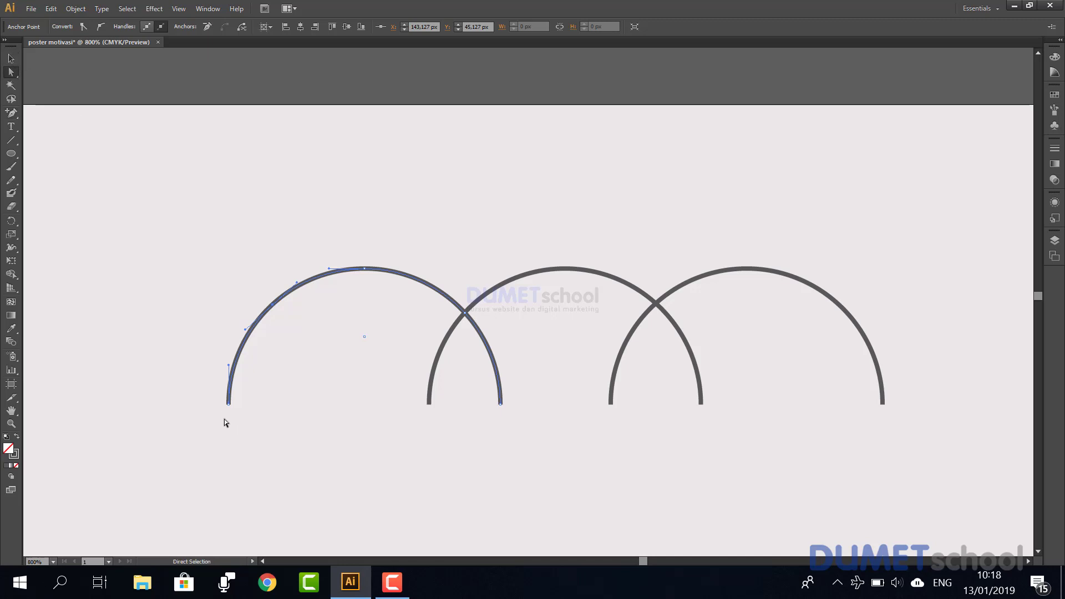
click(231, 406)
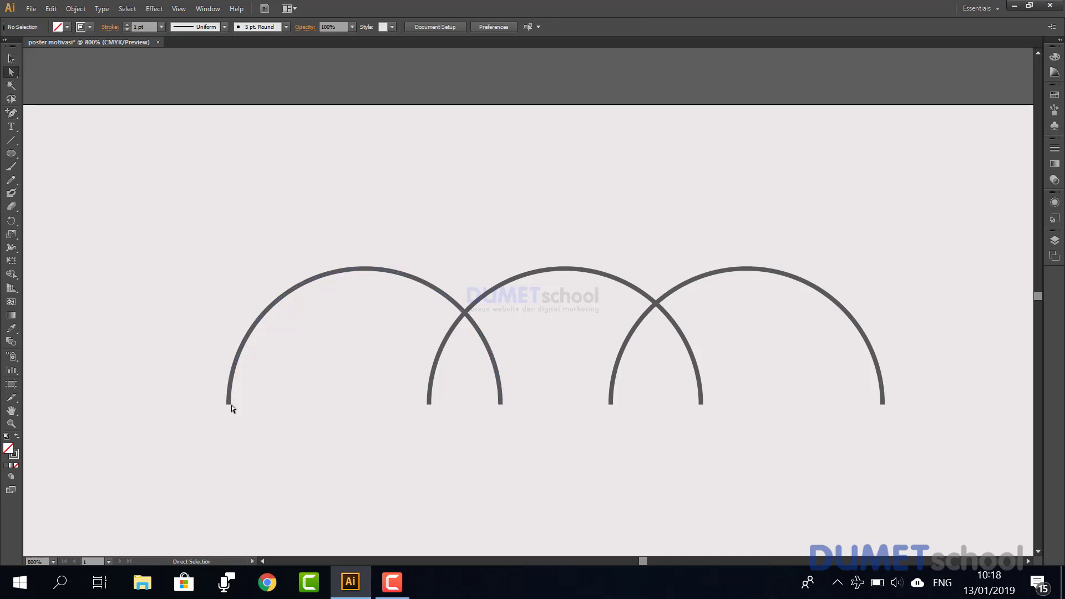
- Delete the lower end pieces of the left and right arcs below their crossings
click(229, 405)
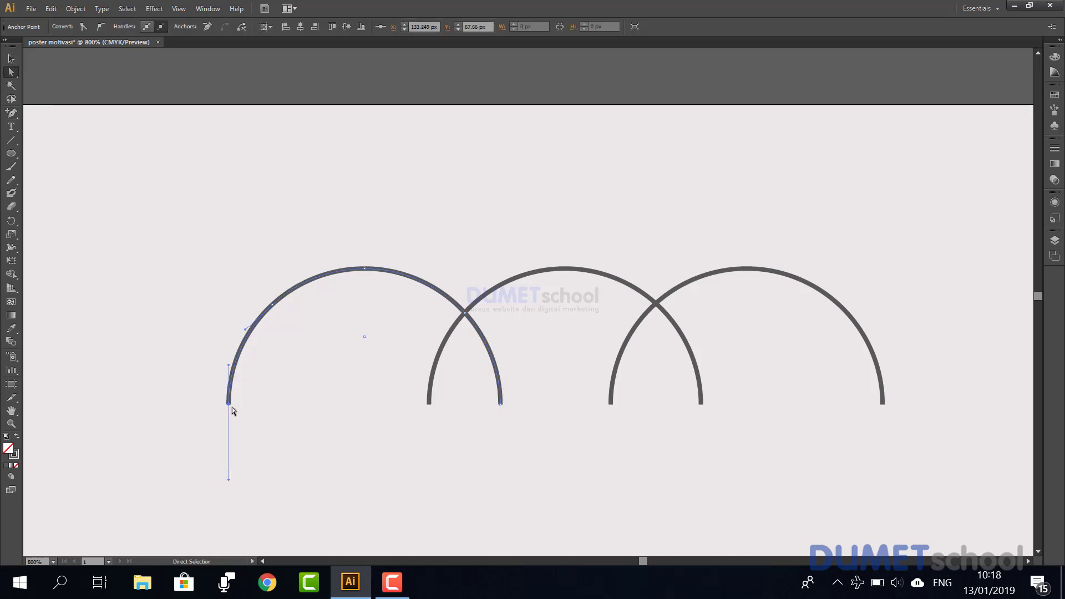
key(Delete)
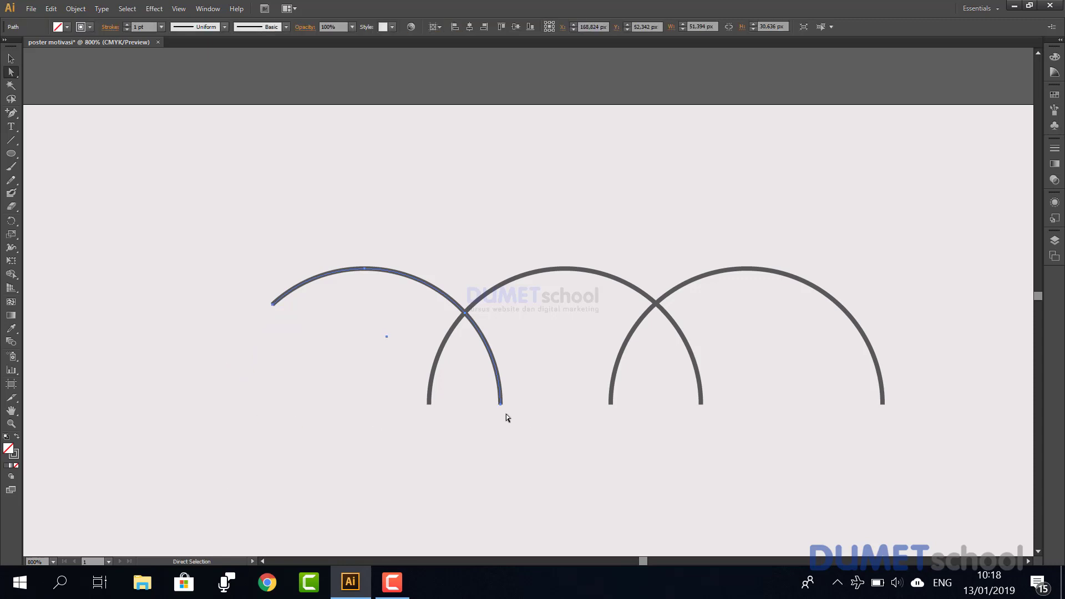
click(500, 404)
key(Delete)
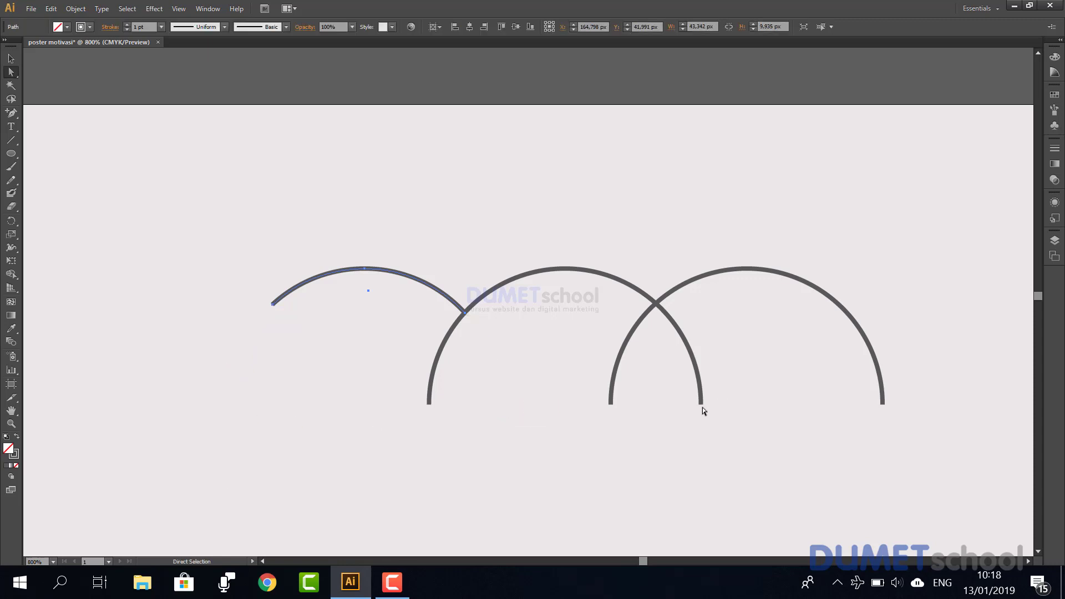
click(701, 403)
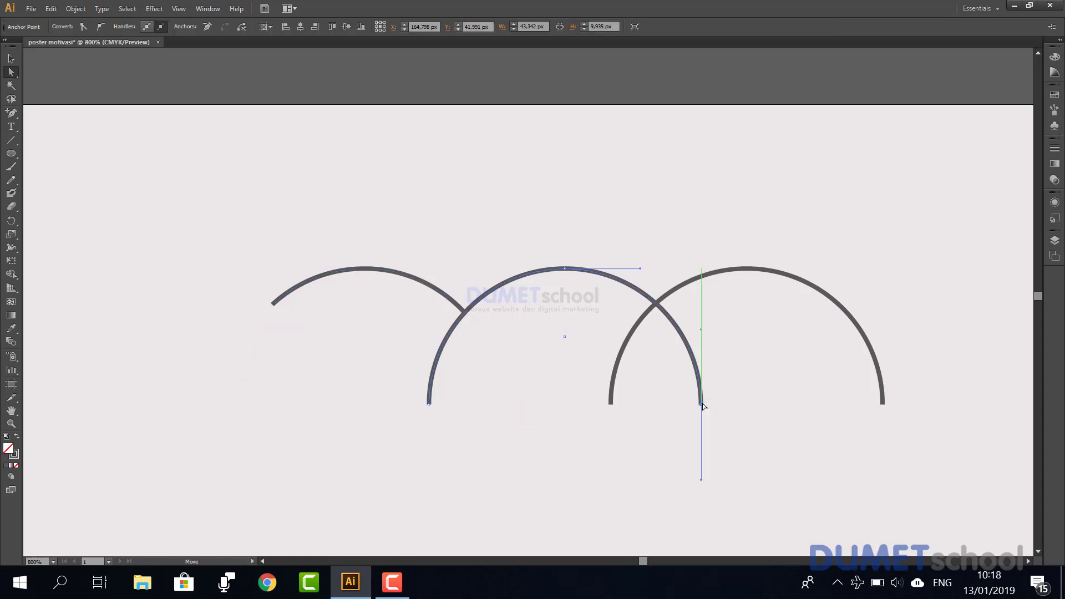
click(882, 403)
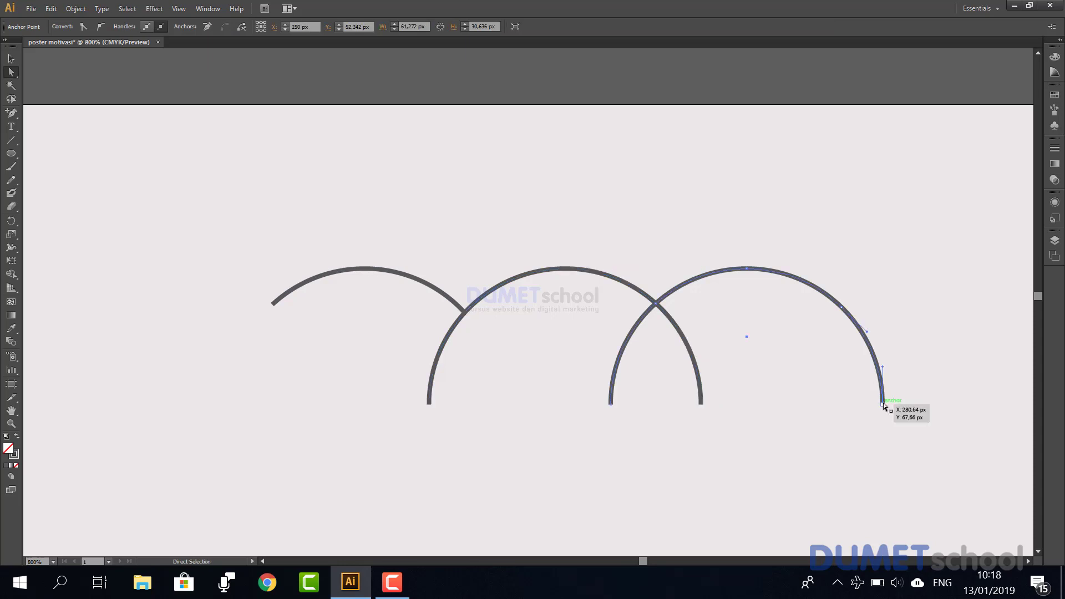
key(Delete)
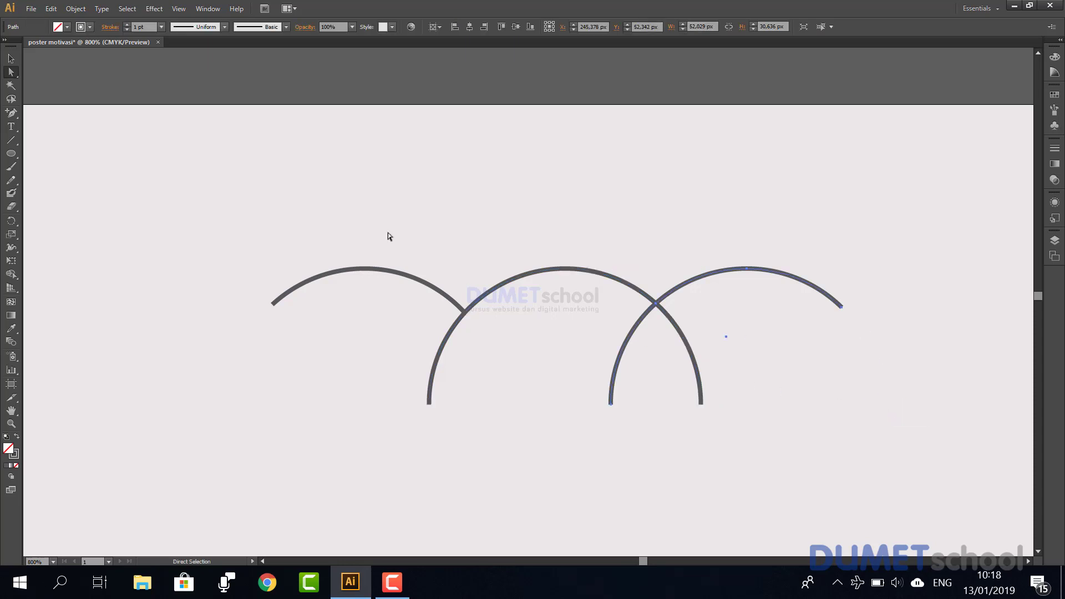
- Add an anchor at the crossing and remove the middle arc's overhanging left and right segments
click(16, 110)
click(466, 313)
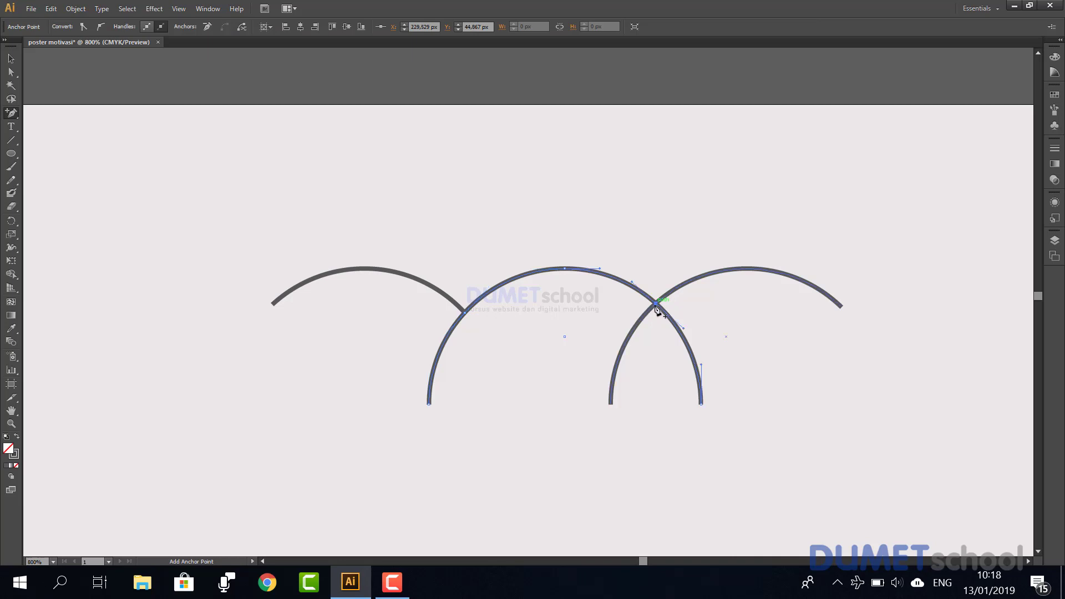
click(656, 306)
click(638, 304)
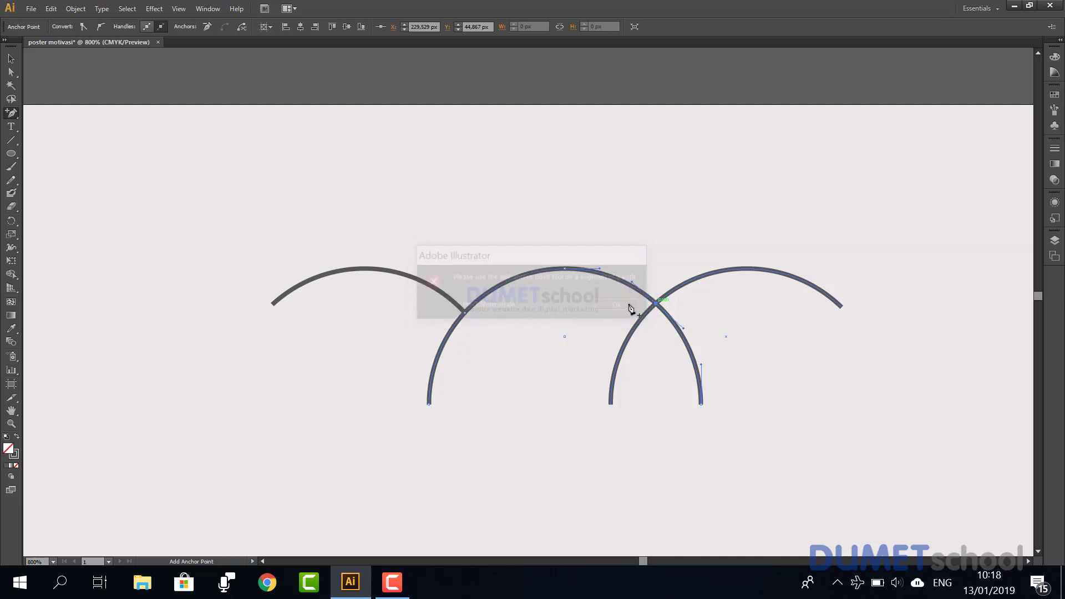
click(11, 72)
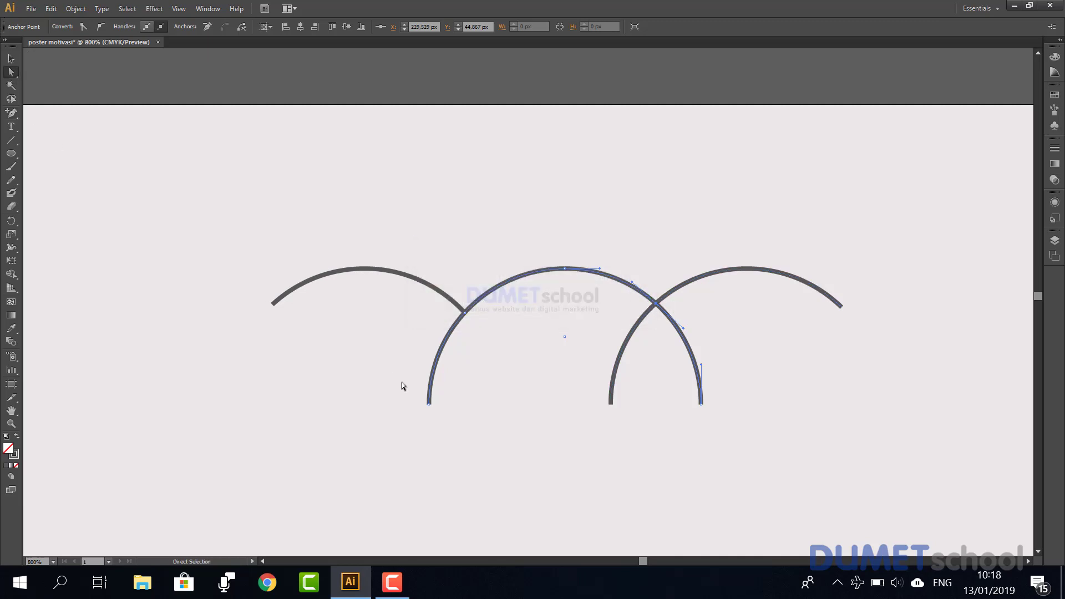
click(428, 404)
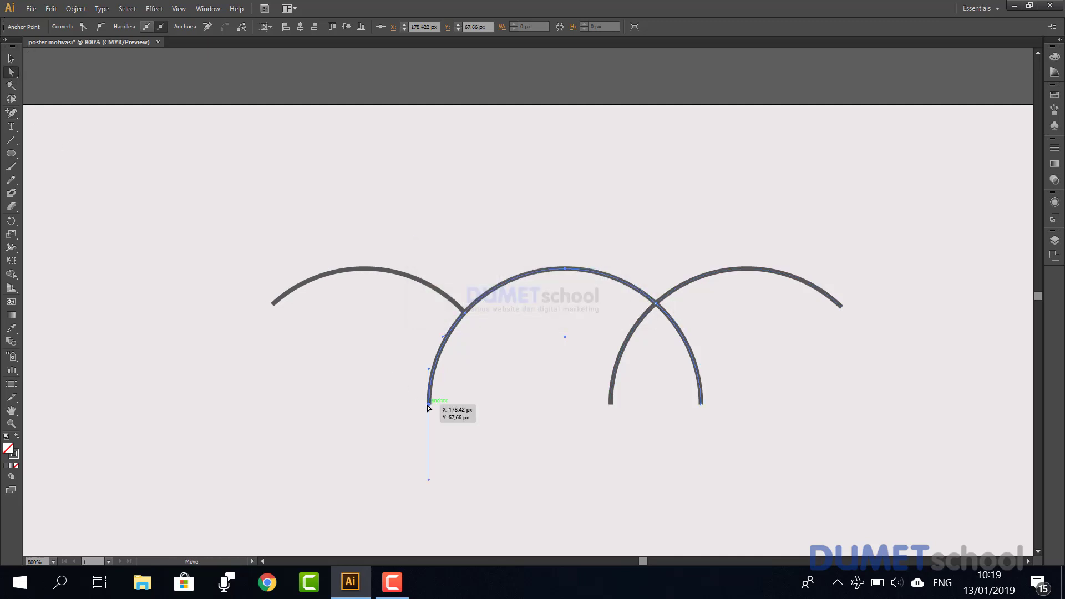
key(Delete)
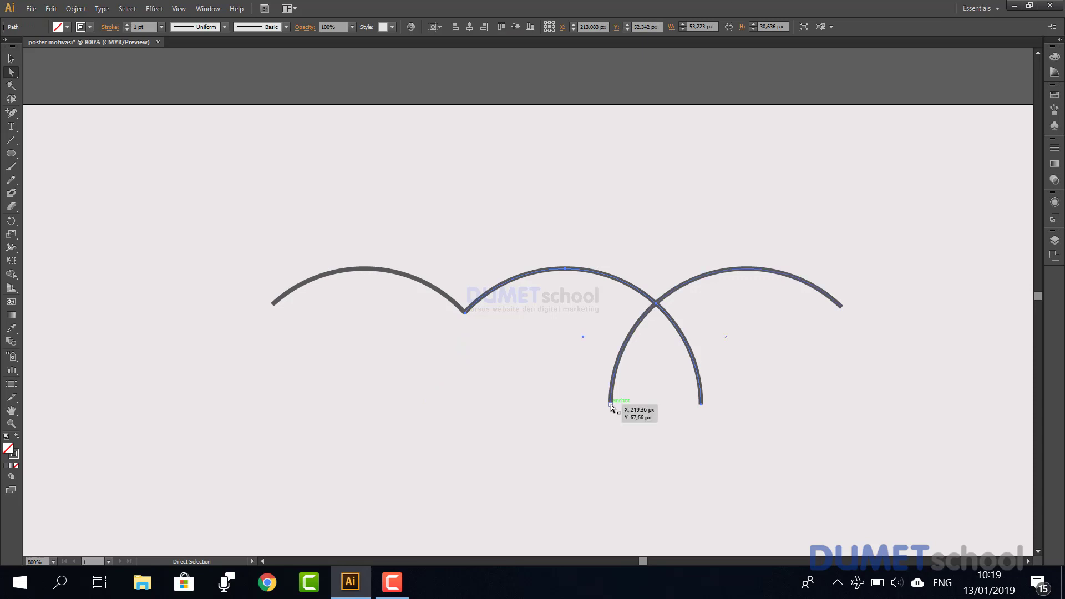
click(611, 404)
click(702, 404)
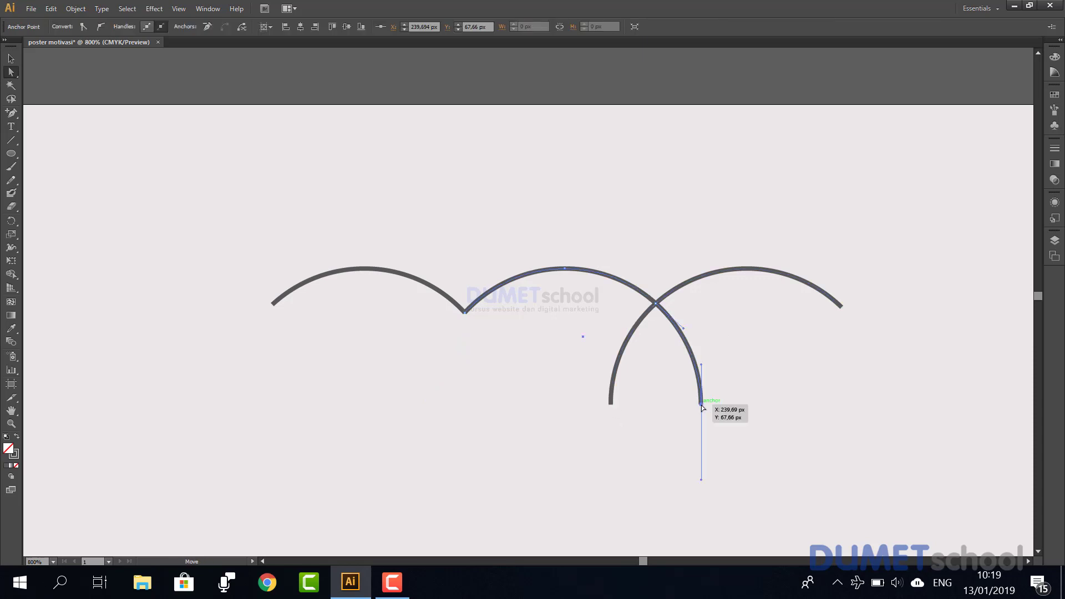
key(Delete)
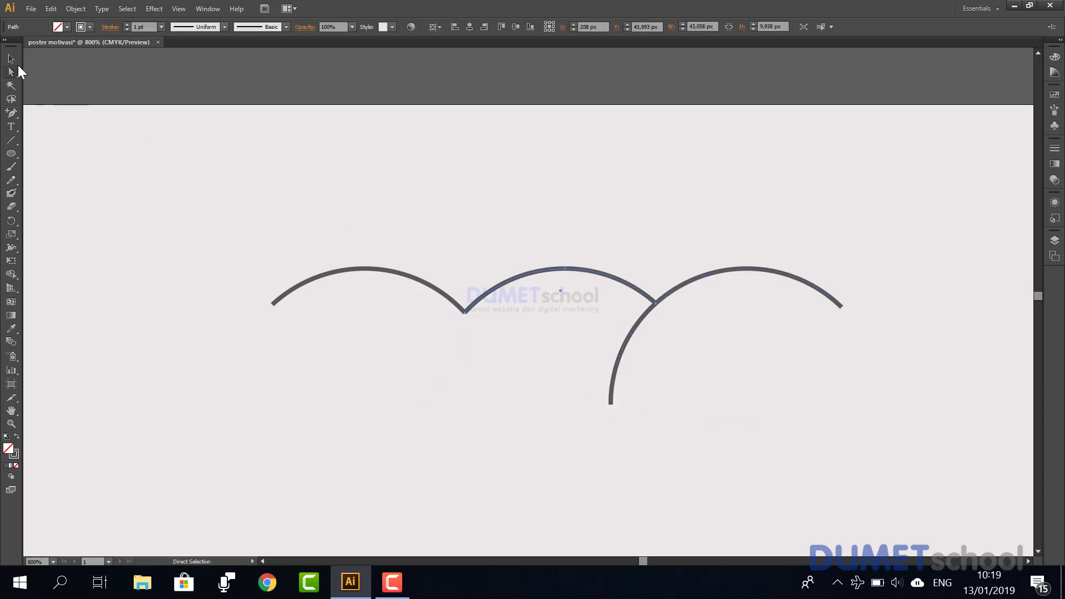
- Add a point at the remaining crossing and delete the right arc's part below it
click(14, 112)
click(655, 307)
click(11, 72)
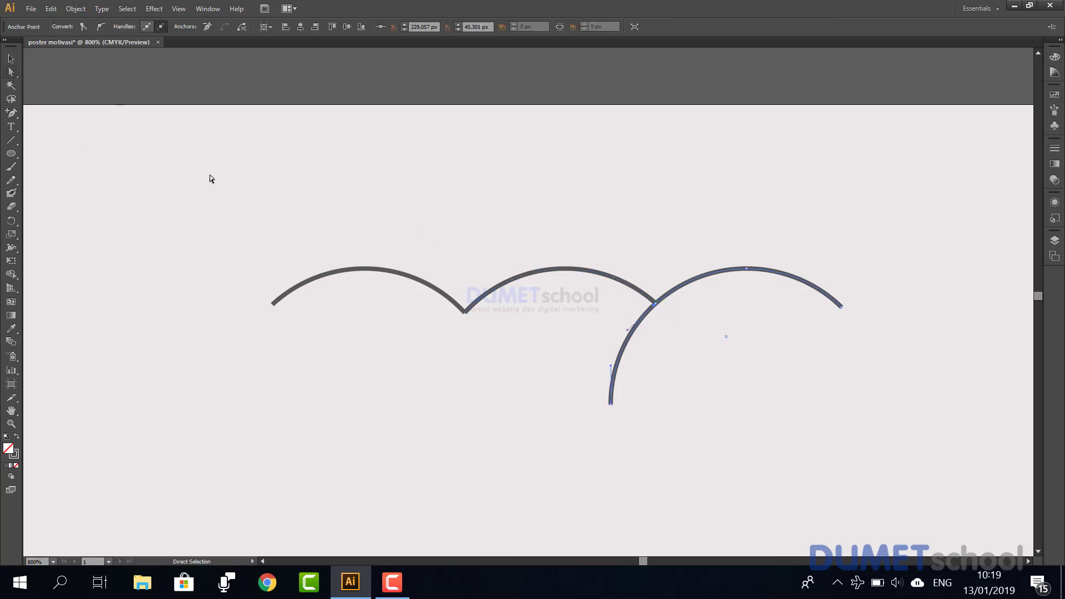
click(610, 404)
key(Delete)
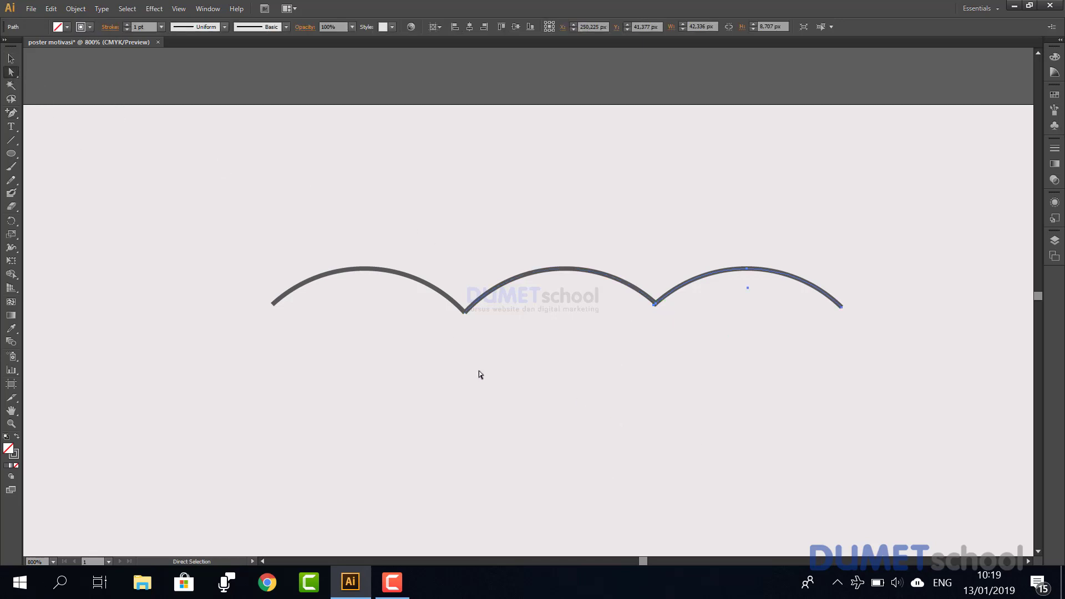
click(179, 165)
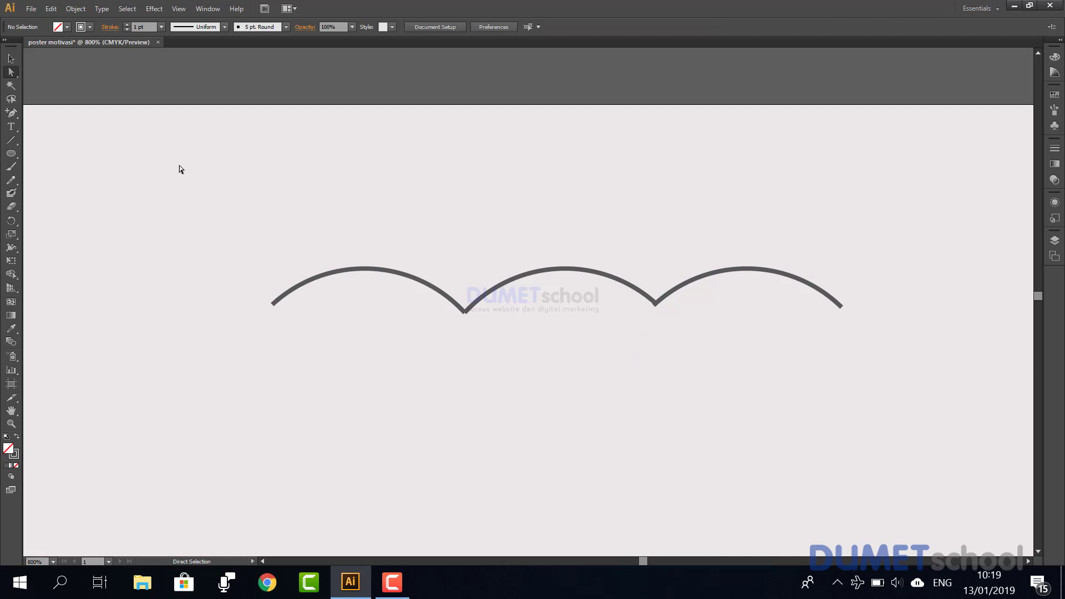
- Zoom in and drag the middle-right corner anchor so it meets the right arc
click(7, 58)
scroll(545, 307, up, 2)
drag(644, 356, 575, 361)
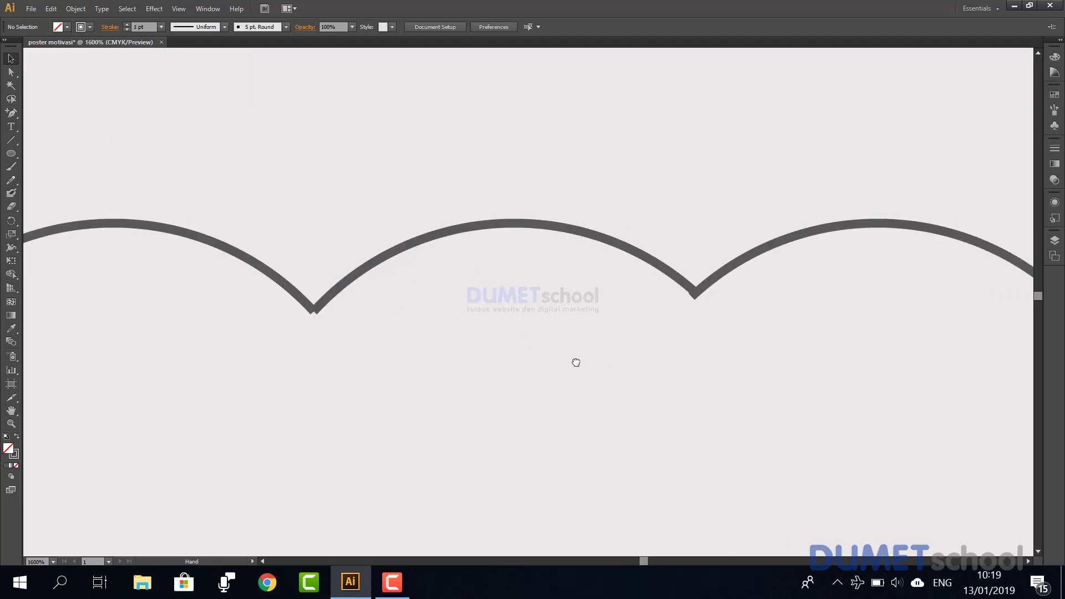
click(725, 277)
key(a)
drag(697, 299, 702, 299)
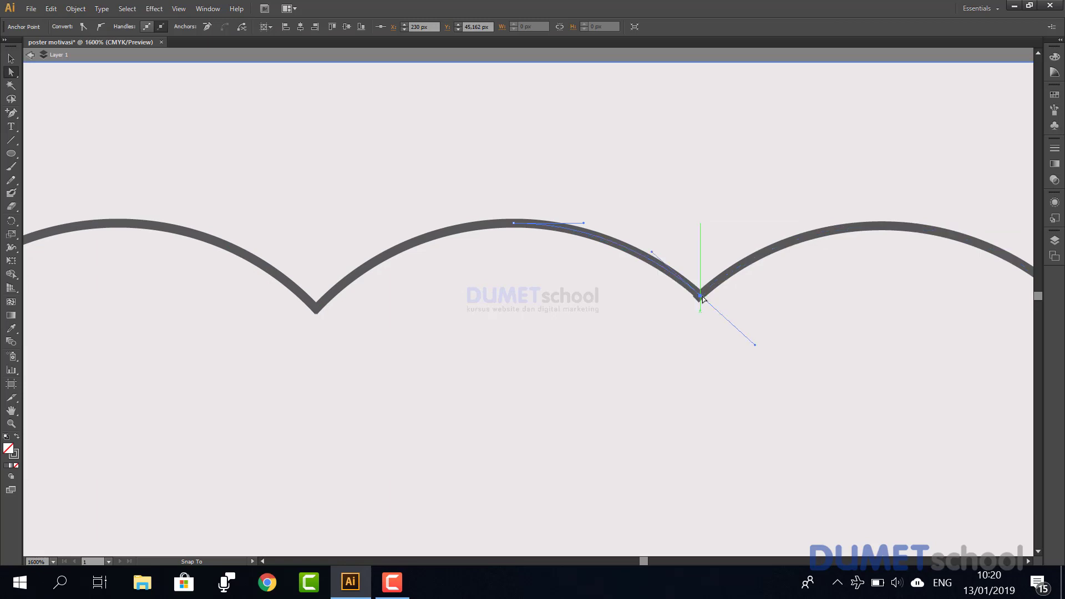
click(670, 343)
- Zoom out, exit isolation mode and pan to the 'The Day' lettering
scroll(674, 349, down, 3)
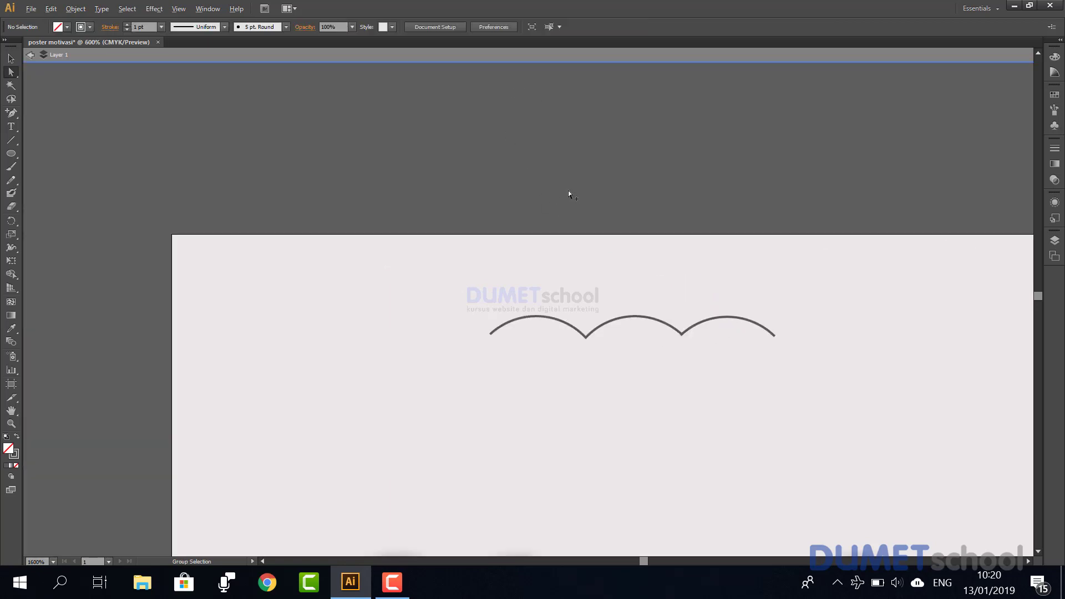
click(35, 55)
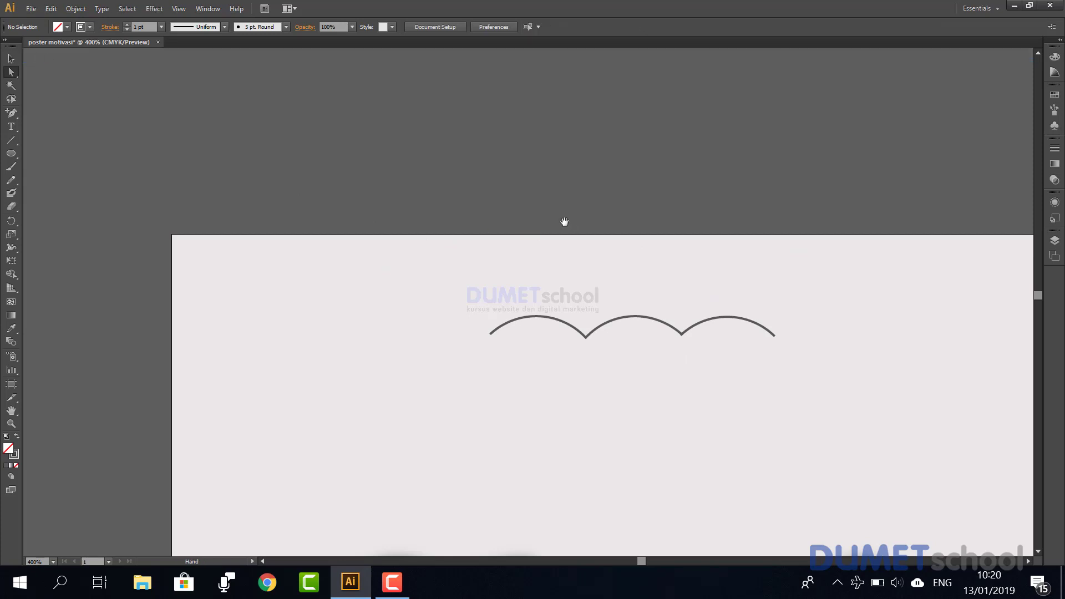
drag(564, 221, 411, 99)
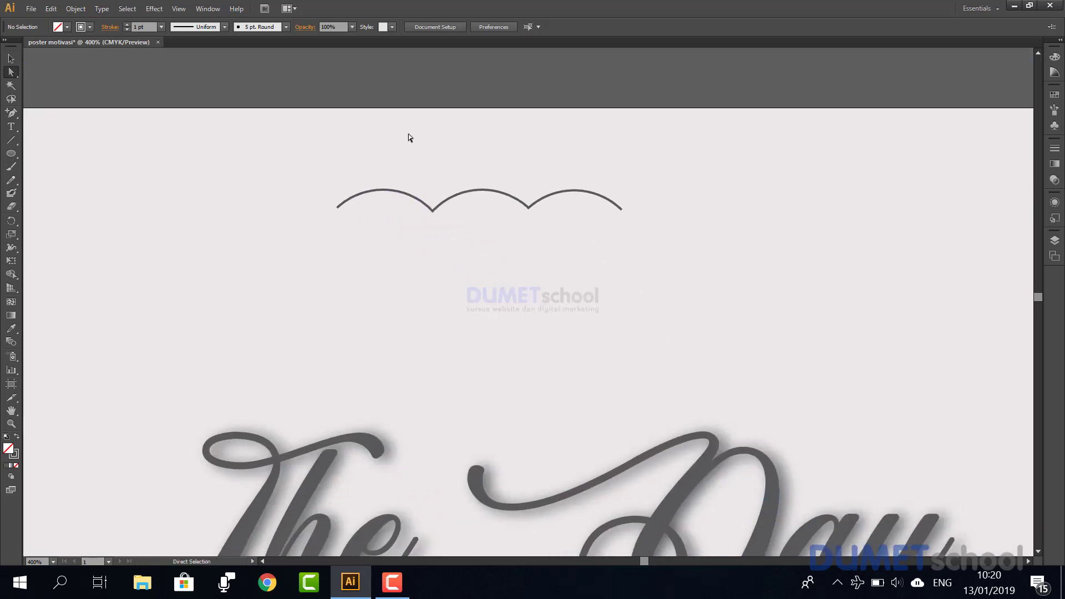
- Group the three arcs and move the group lower, closer to the lettering
click(10, 58)
mouse_move(325, 159)
mouse_down()
mouse_move(547, 289)
mouse_move(616, 287)
mouse_up()
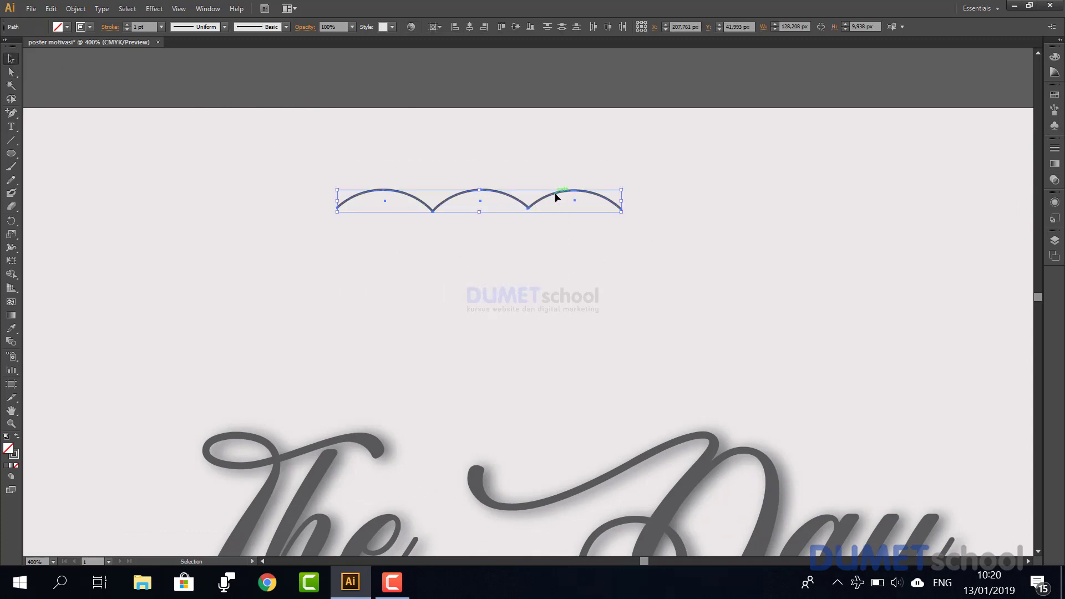
right_click(551, 195)
click(582, 264)
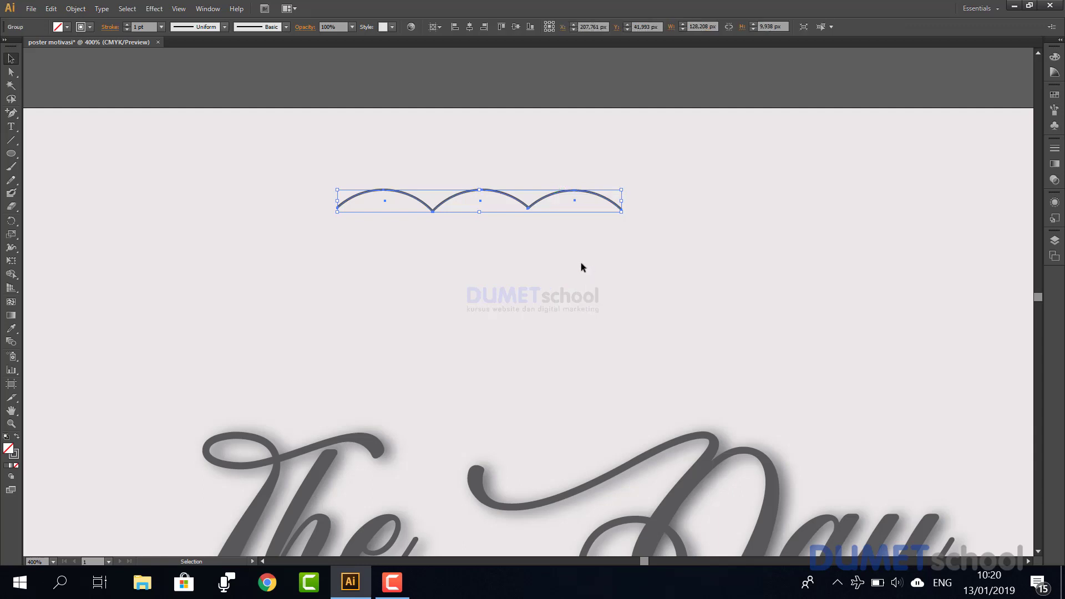
click(497, 264)
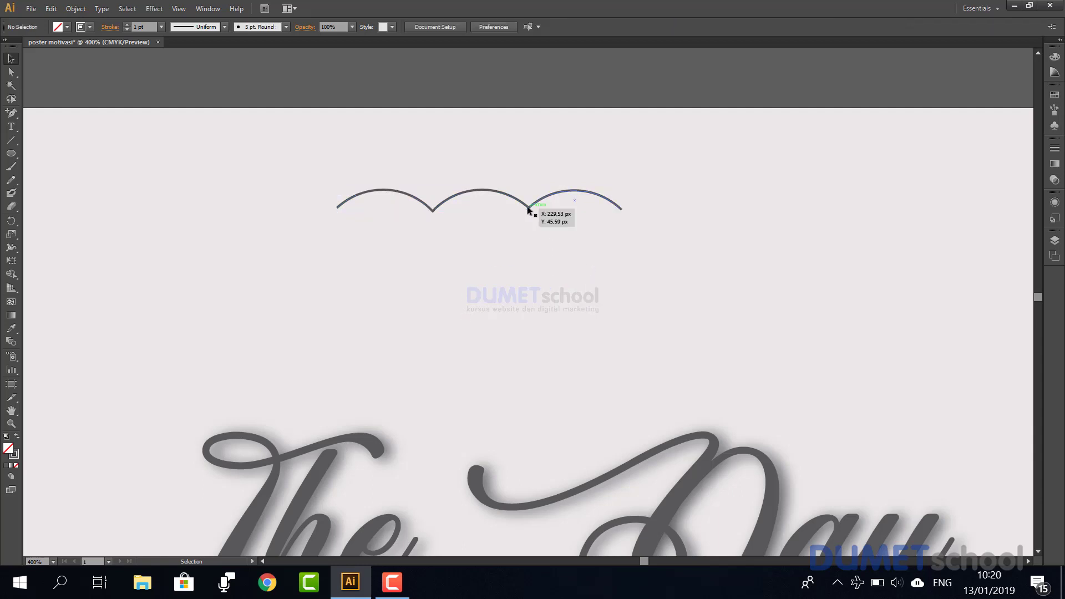
drag(525, 206, 638, 366)
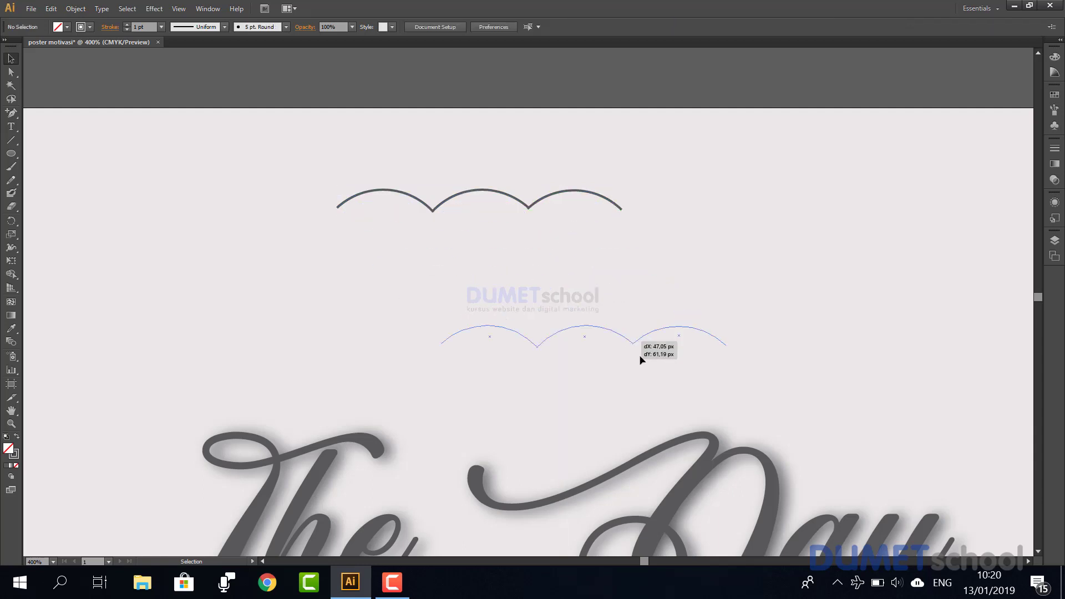
- Choose the Ellipse tool from the shape tool flyout
click(675, 225)
click(7, 154)
drag(11, 149, 68, 181)
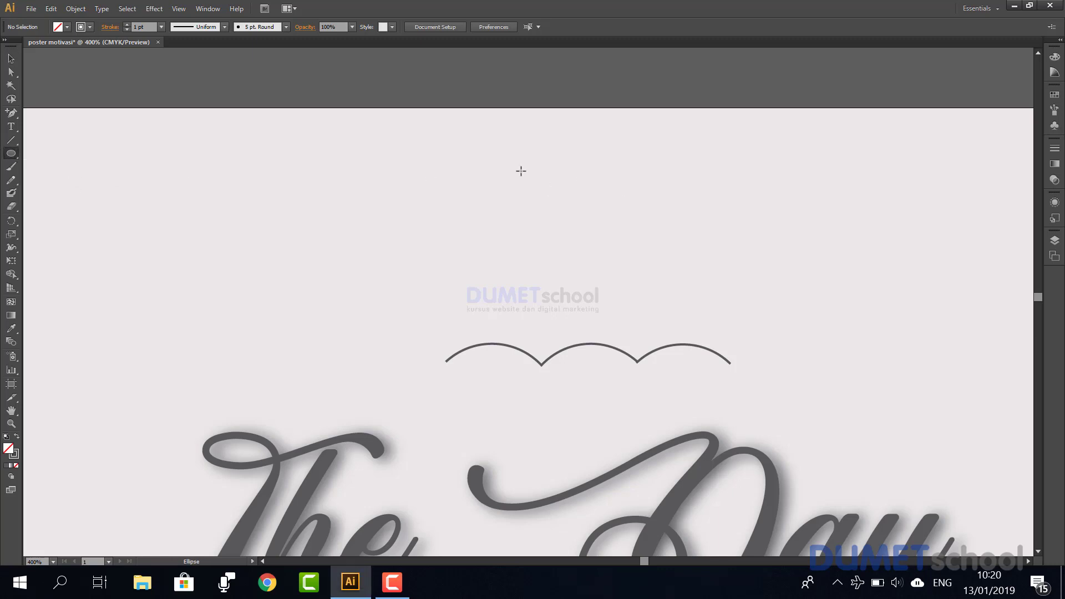
- Draw a circle above the scalloped line and delete its bottom anchor to leave a semicircle
mouse_move(521, 171)
mouse_down()
mouse_move(606, 270)
mouse_move(627, 277)
mouse_up()
click(12, 72)
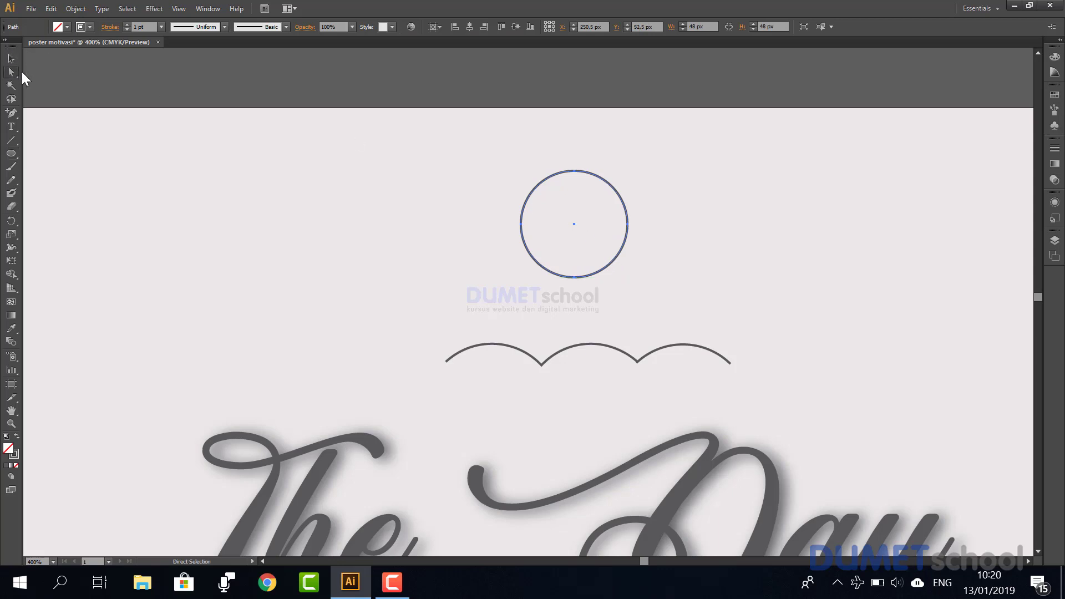
click(574, 276)
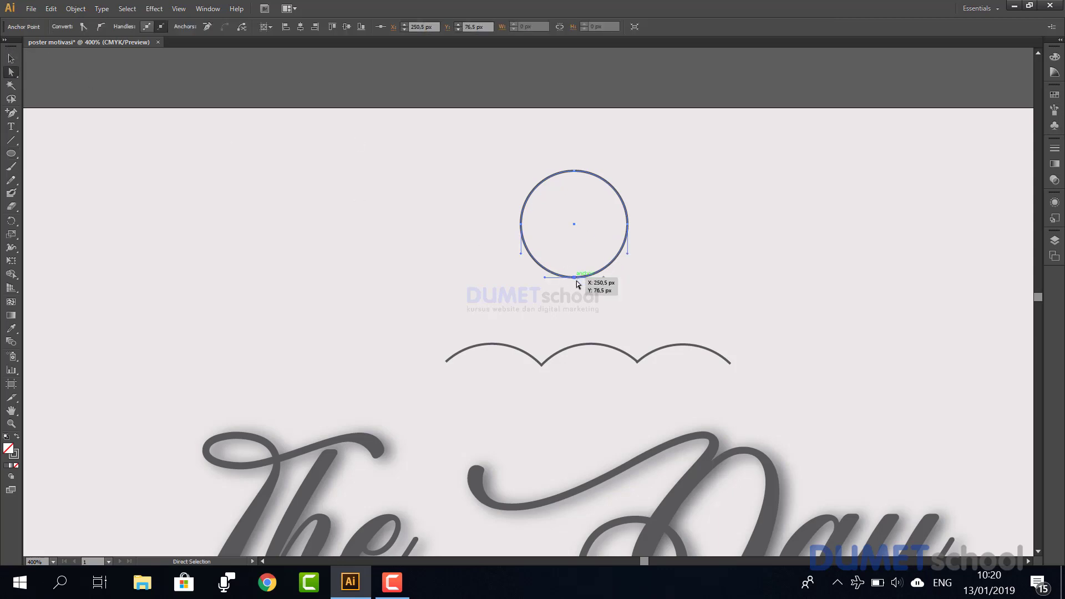
key(Delete)
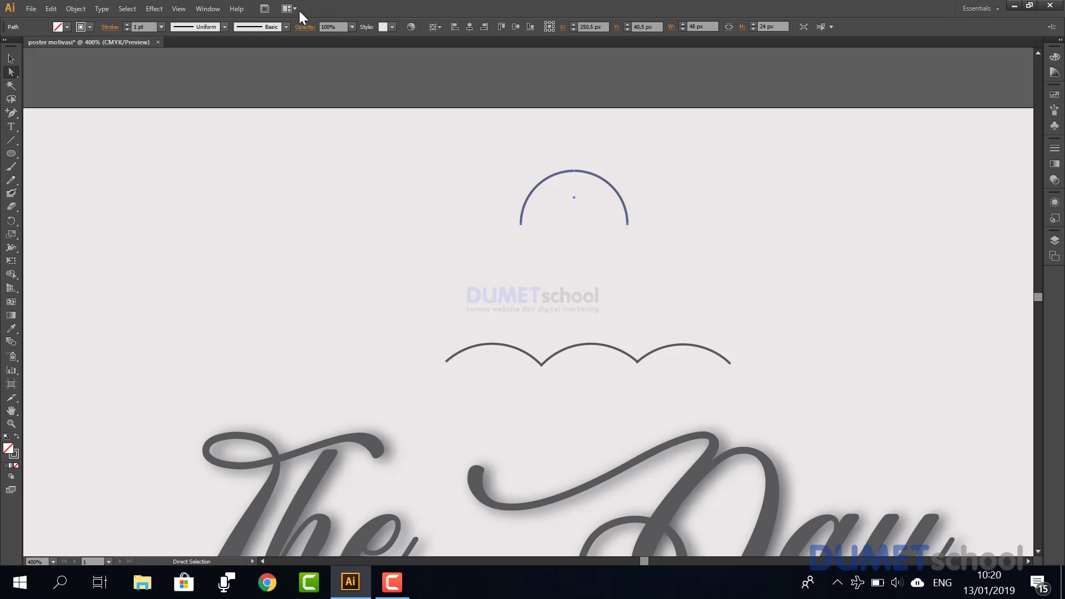
- Marquee-select the semicircle together with the scalloped line
click(13, 59)
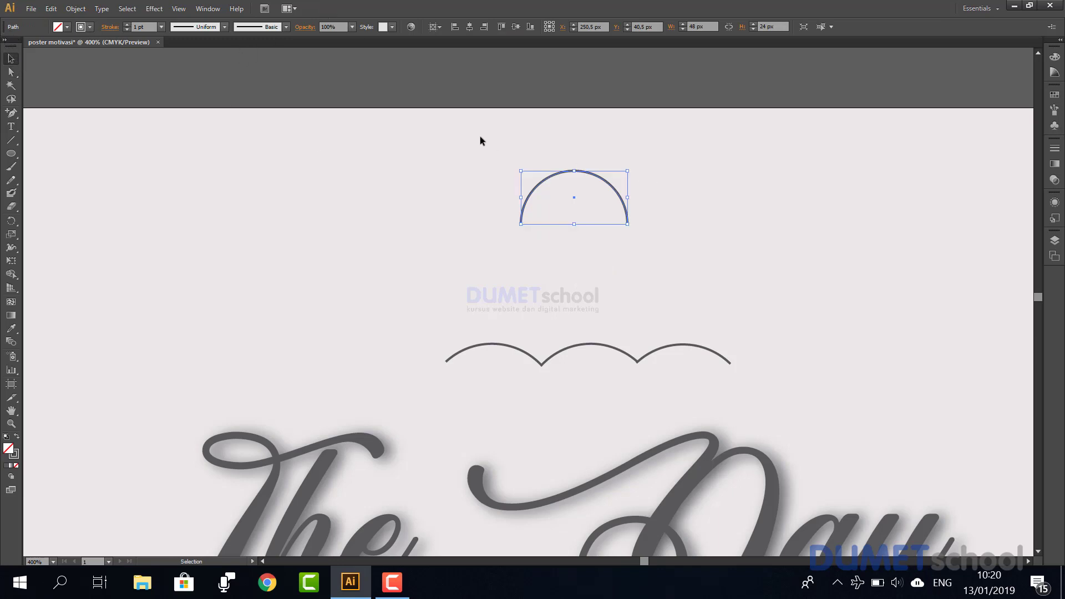
drag(515, 168, 631, 375)
click(632, 379)
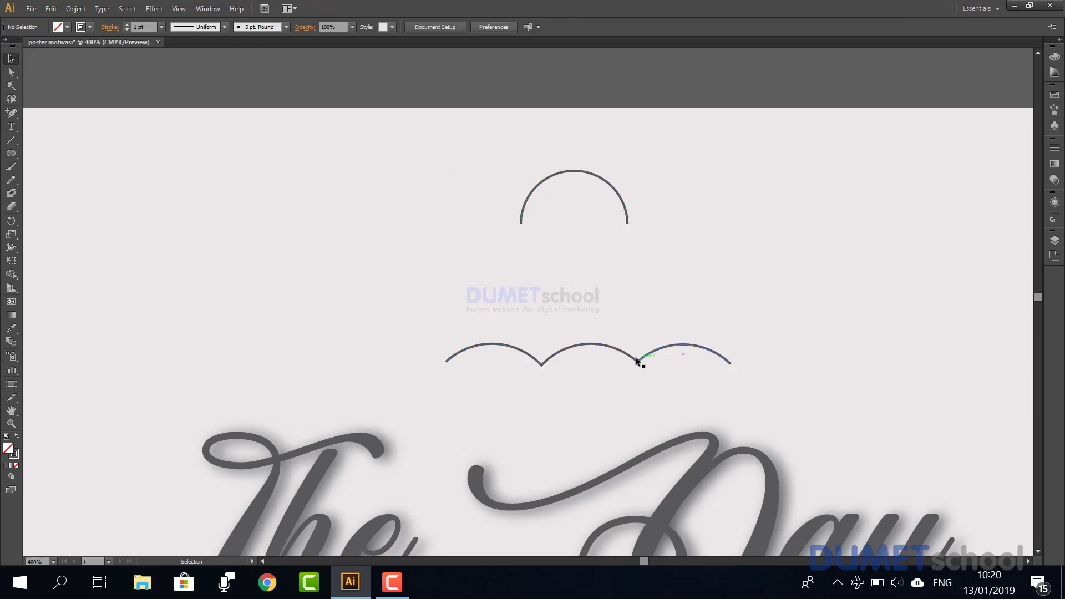
drag(515, 156, 625, 373)
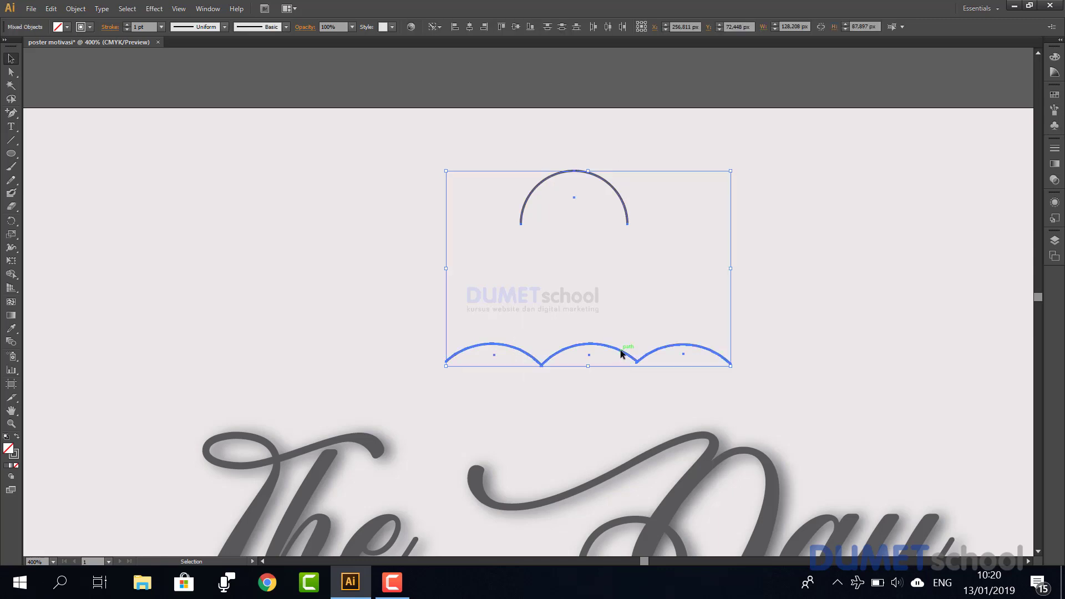
- Horizontally centre the semicircle over the waves, then drag it down onto the middle hump
click(471, 29)
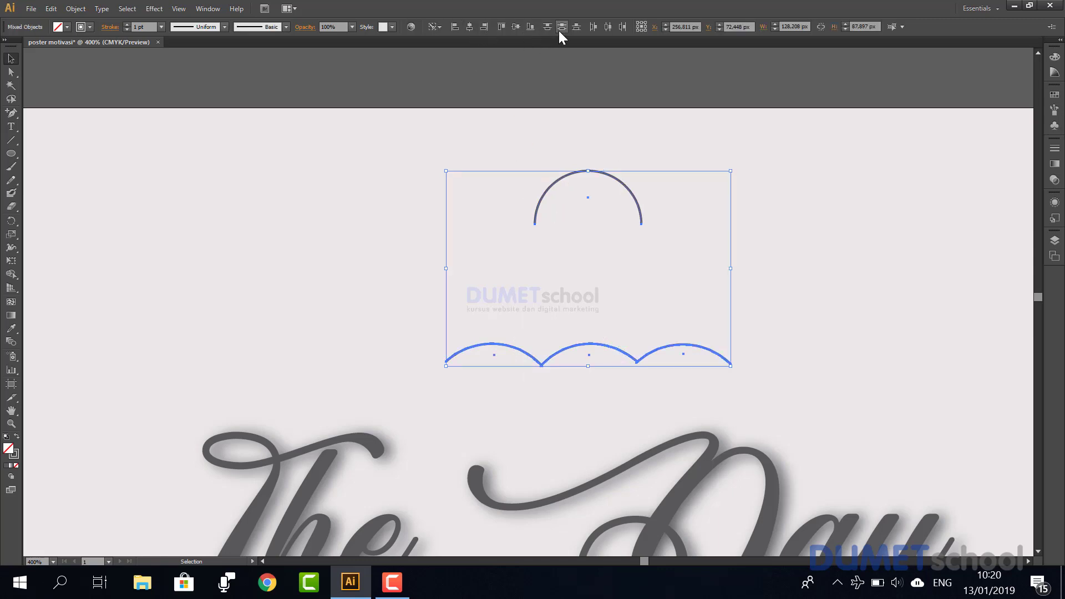
click(594, 95)
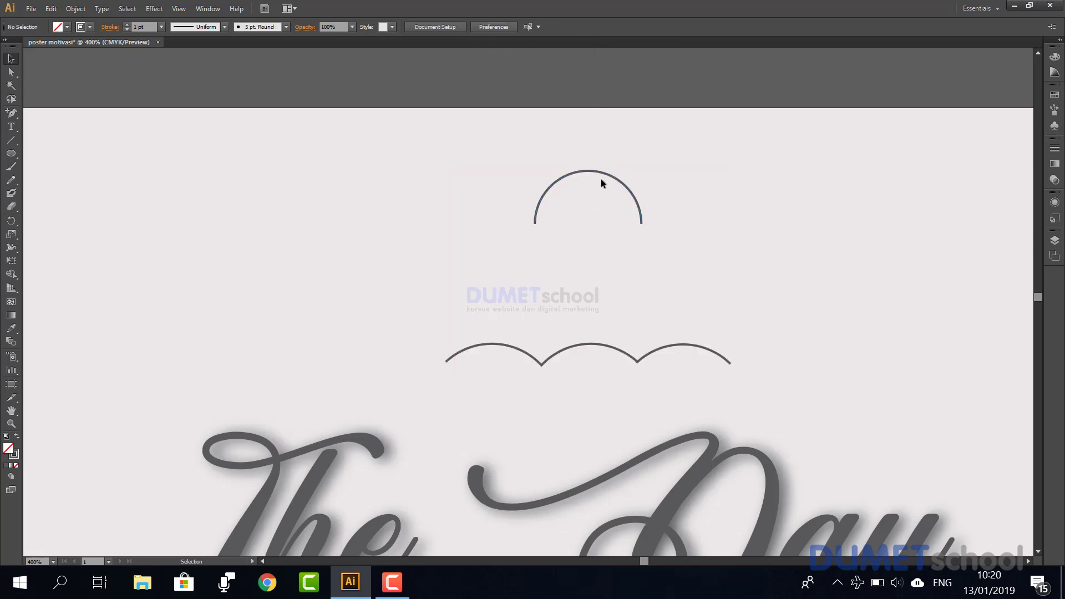
drag(600, 173, 617, 313)
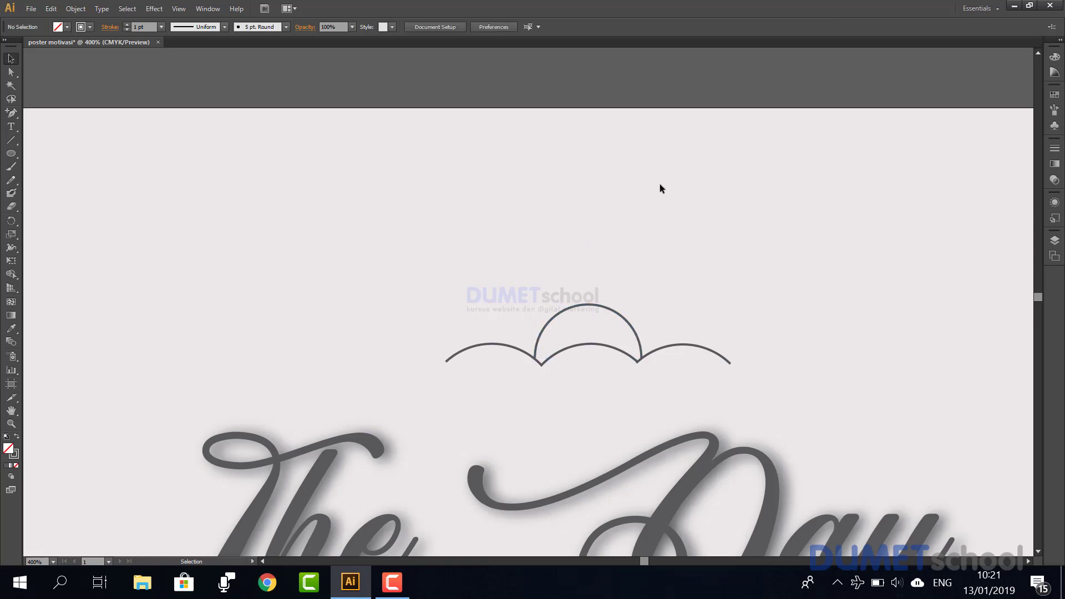
- Draw a vertical ray above the semicircle and shorten it from the top
click(15, 136)
drag(586, 230, 588, 285)
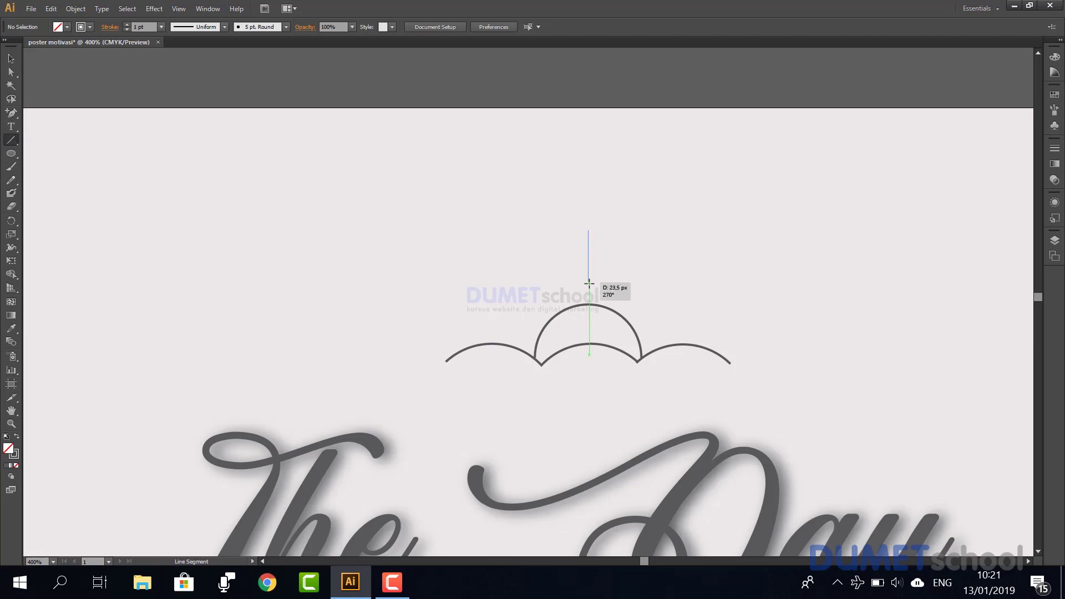
click(11, 56)
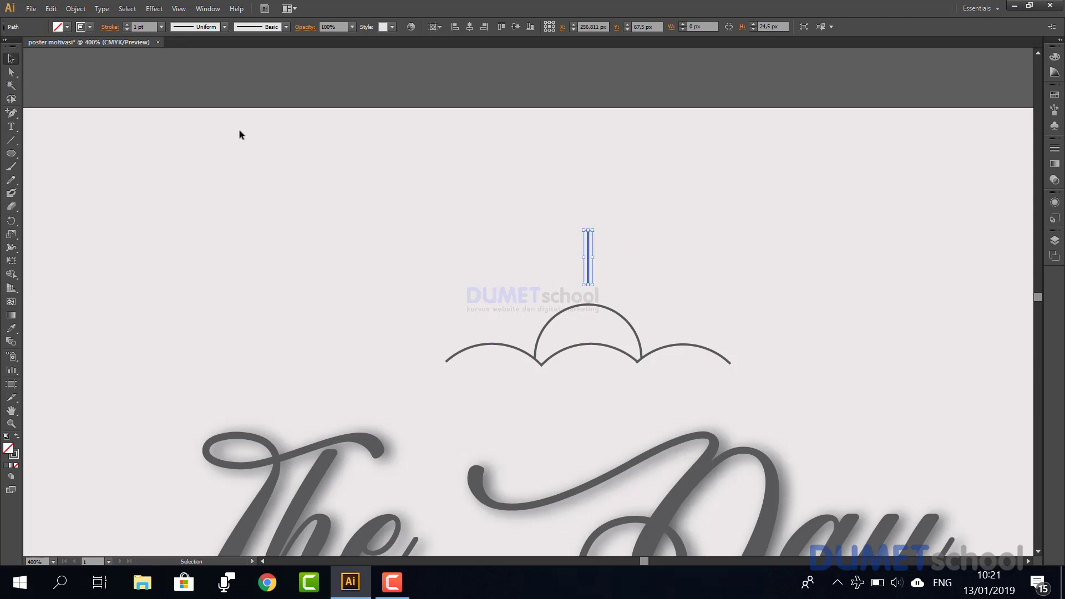
click(238, 130)
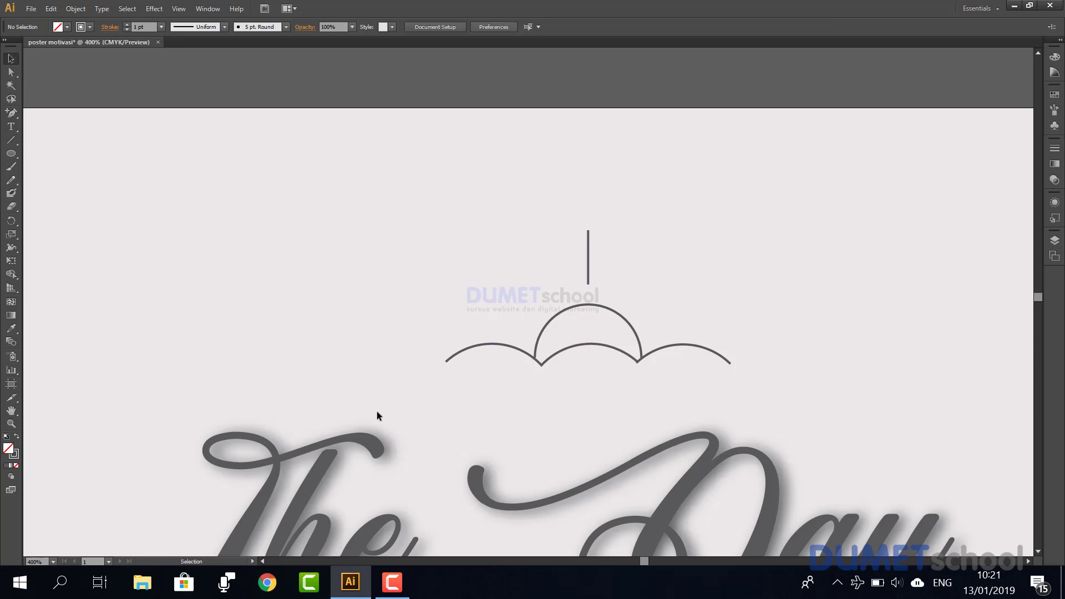
click(587, 266)
drag(588, 230, 588, 248)
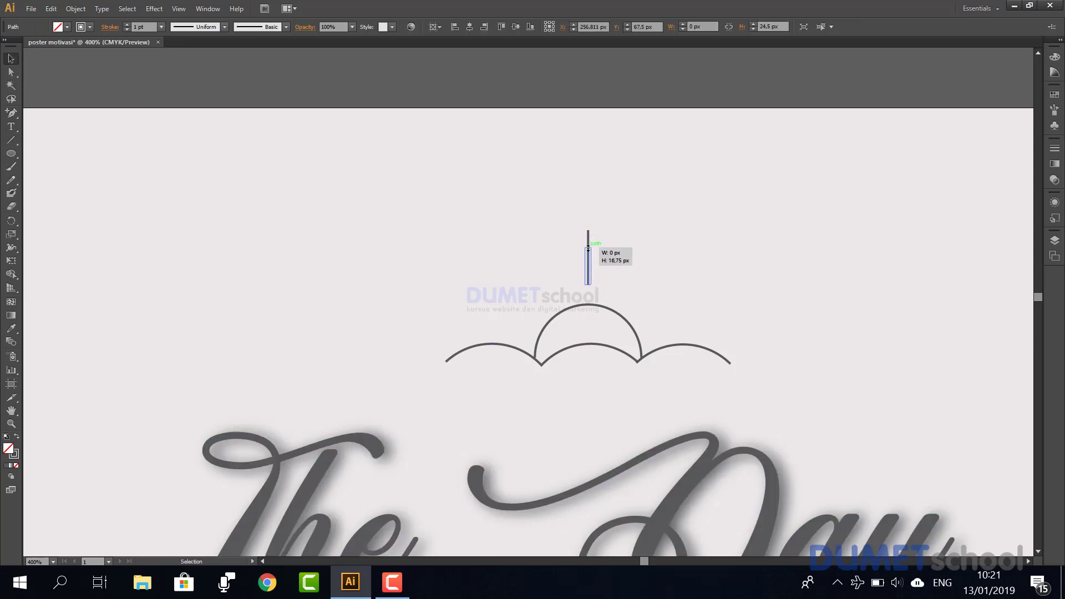
click(598, 249)
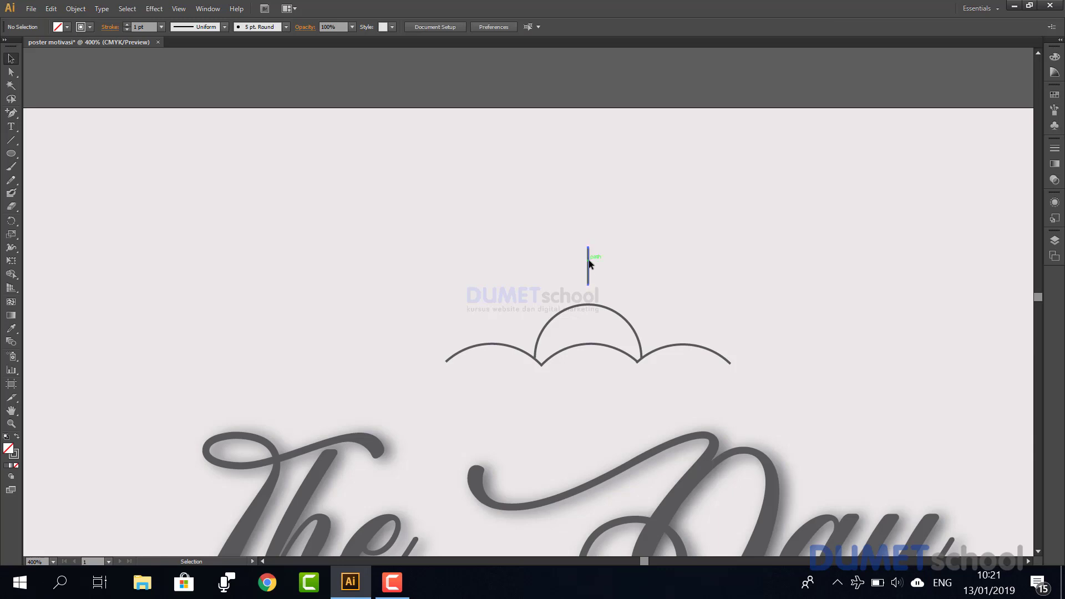
- Make a reflected copy of the ray at an 80° angle via Transform > Reflect
click(588, 263)
right_click(588, 262)
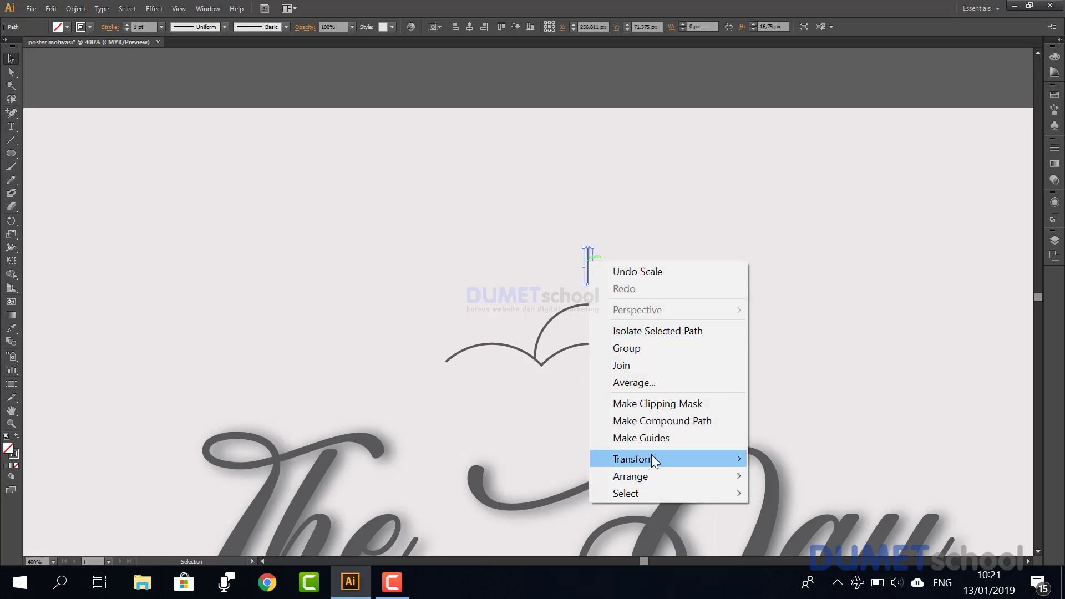
mouse_move(634, 458)
click(780, 381)
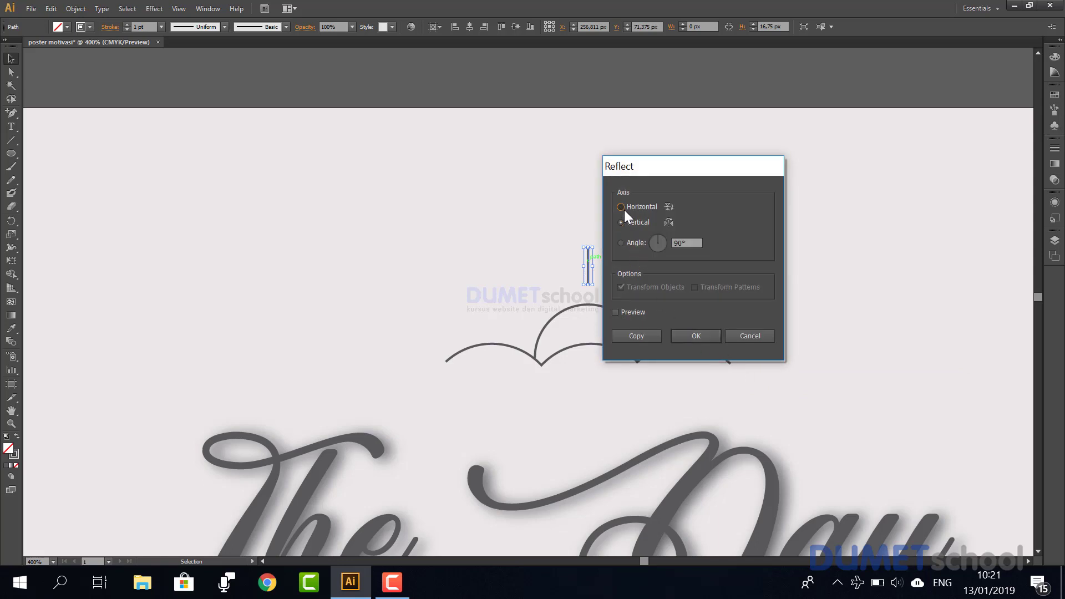
click(622, 313)
click(677, 244)
drag(683, 244, 665, 248)
click(636, 311)
click(637, 312)
click(637, 335)
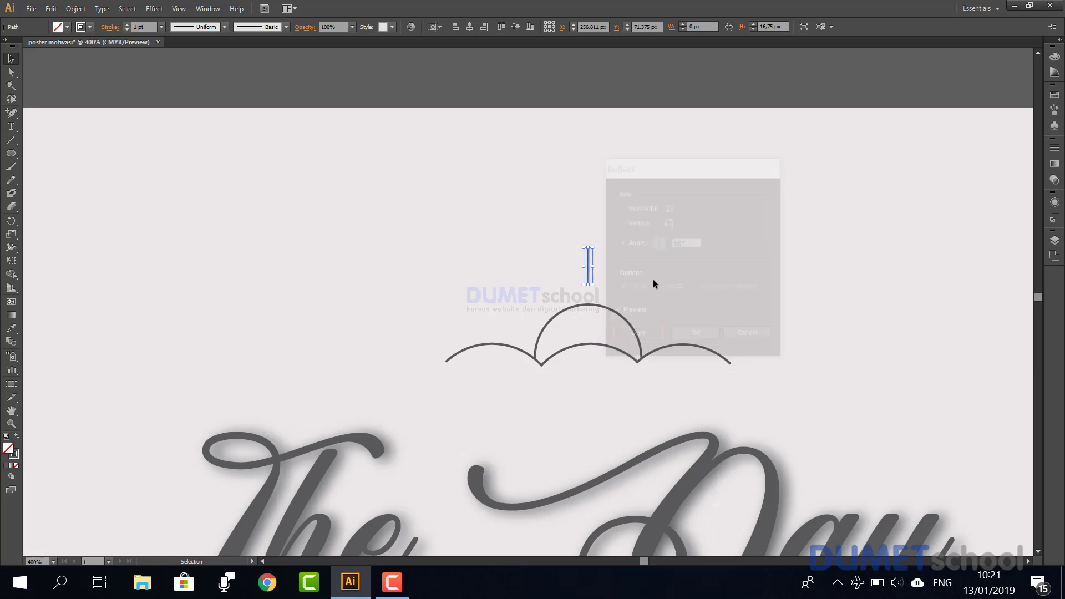
- Move the slanted copy just to the right of the vertical ray
click(634, 257)
drag(591, 254, 637, 271)
click(675, 250)
click(680, 237)
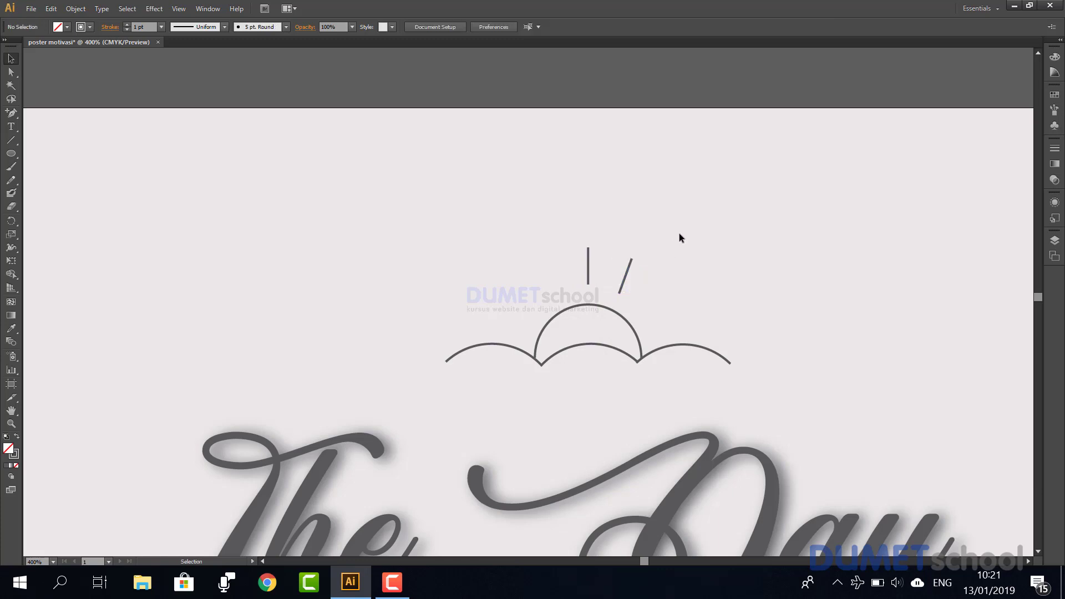
- Try reflecting the slanted ray at 40°, then cancel the Reflect dialog
click(630, 263)
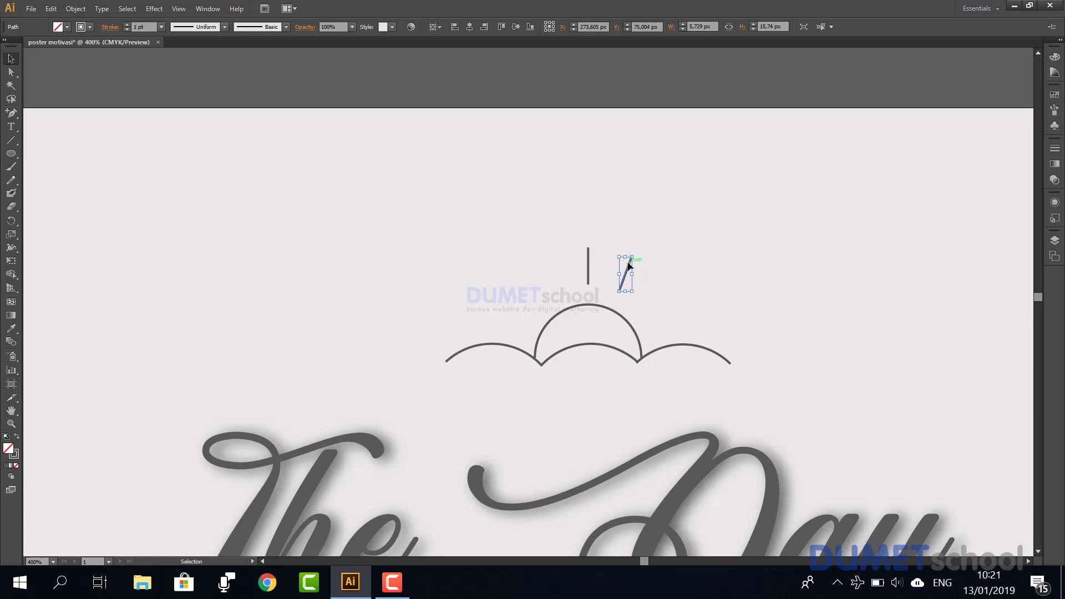
right_click(629, 265)
mouse_move(674, 461)
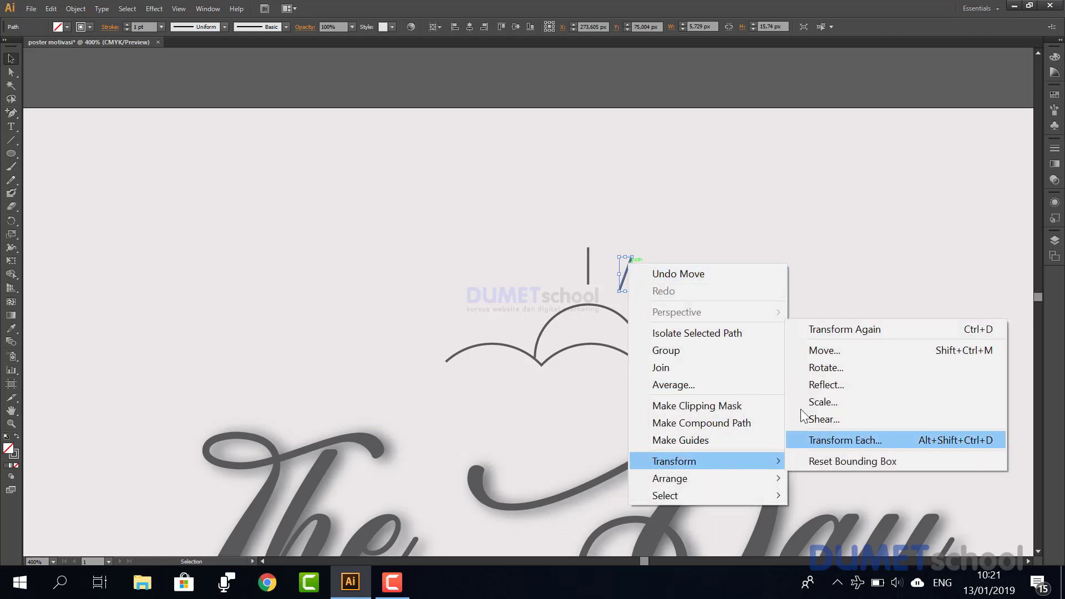
click(819, 391)
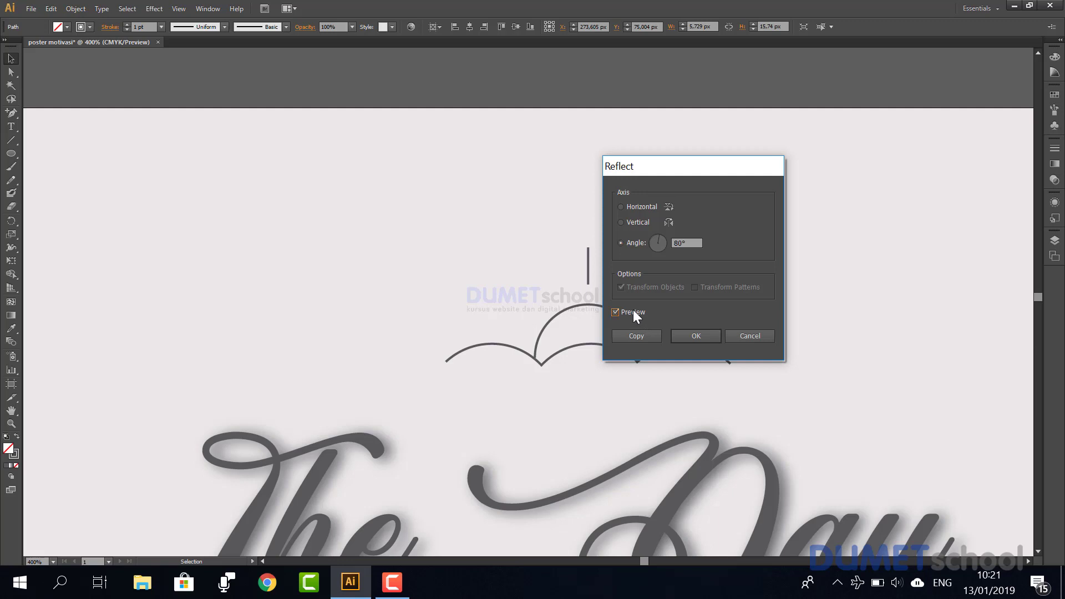
drag(669, 173, 782, 175)
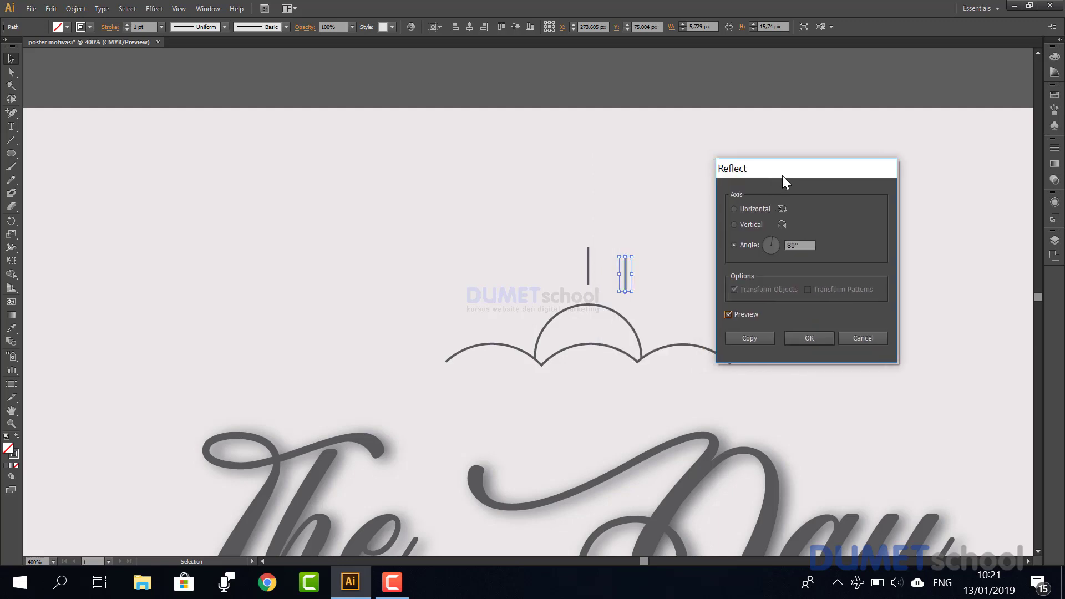
double_click(792, 246)
drag(793, 246, 786, 249)
key(Tab)
click(729, 314)
click(864, 334)
- Move the vertical ray down-left, then undo the move
click(646, 286)
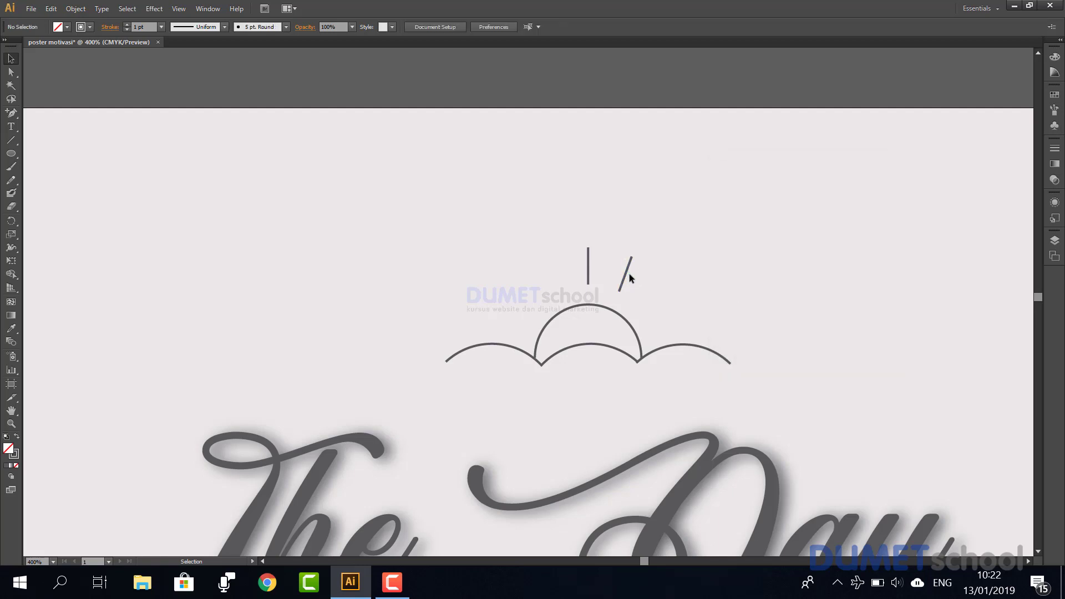
mouse_move(589, 276)
mouse_down()
mouse_move(542, 285)
mouse_move(542, 275)
mouse_up()
click(577, 257)
key(ctrl+z)
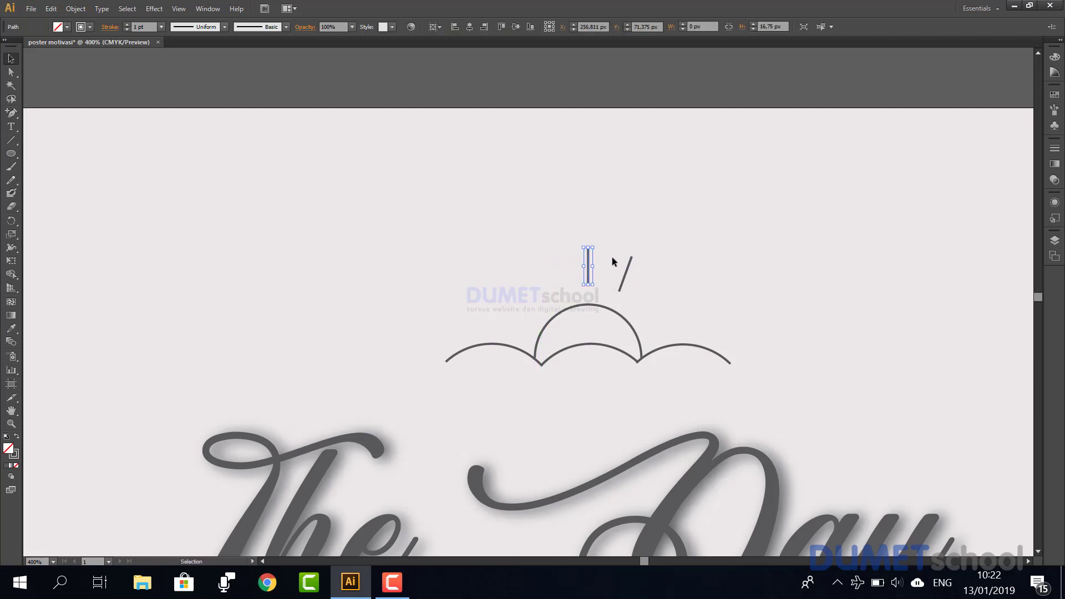
- Isolate and exit the slanted ray, then create its mirrored copy on the left
double_click(630, 266)
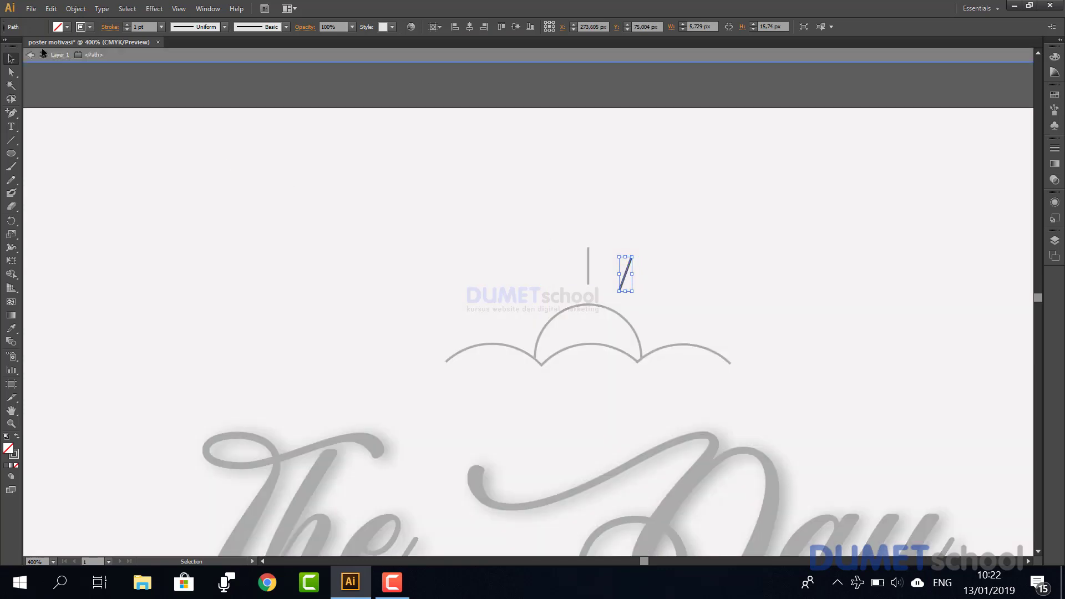
click(32, 55)
key(ctrl+shift+z)
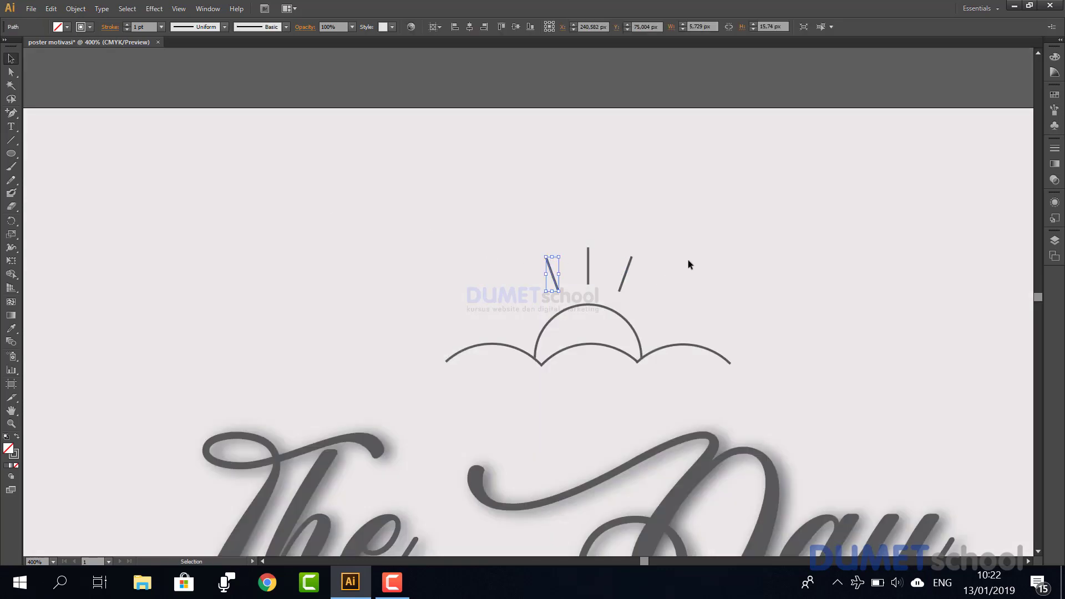
click(693, 265)
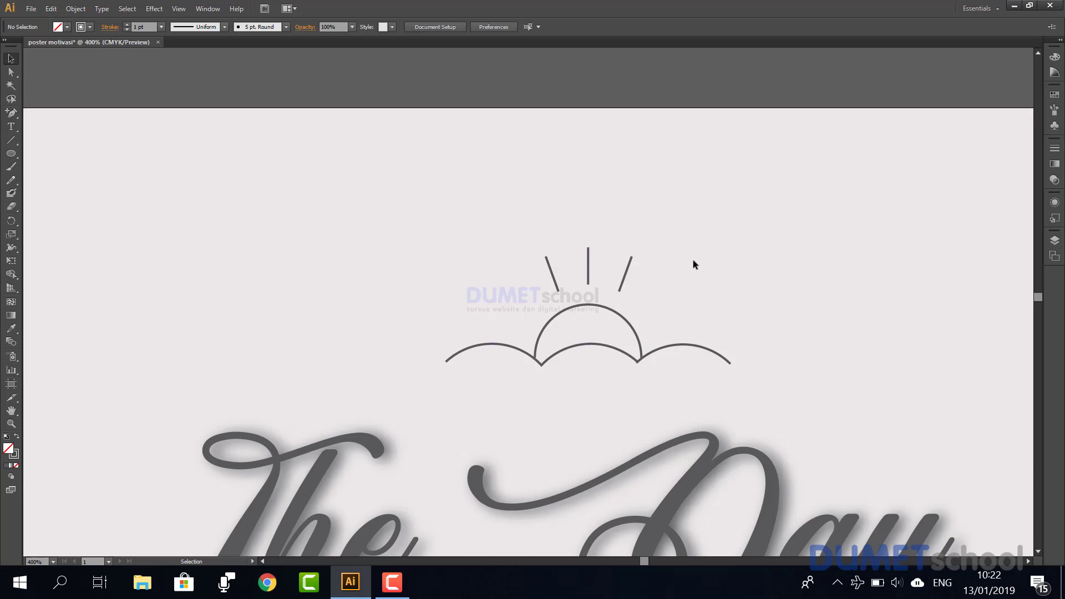
- Select the three rays and shorten them from the top
alt+scroll(637, 268, down, 2)
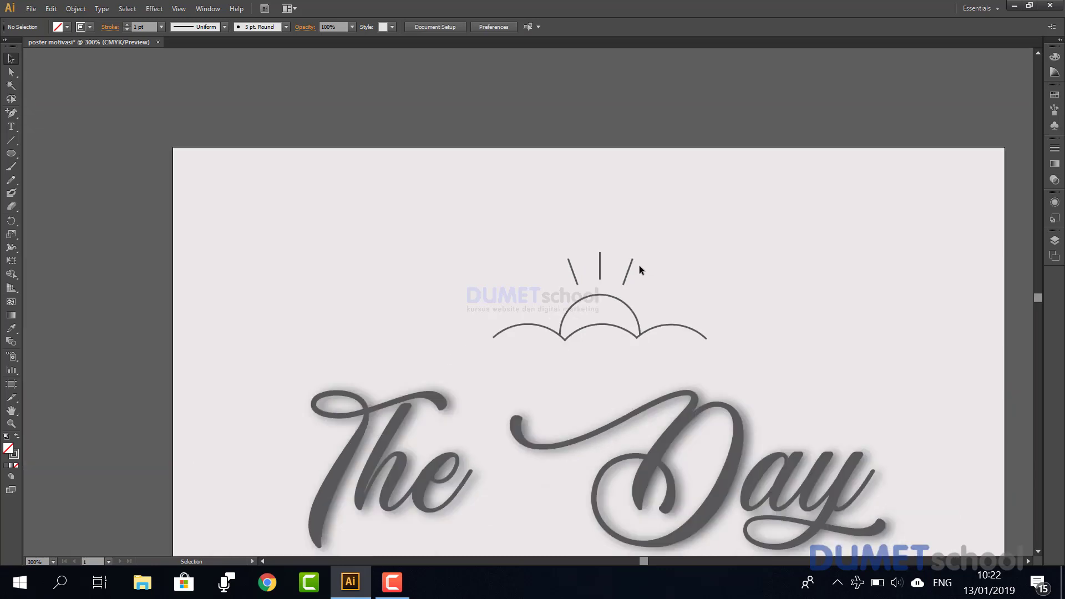
mouse_move(560, 238)
mouse_down()
mouse_move(636, 268)
mouse_move(602, 262)
mouse_up()
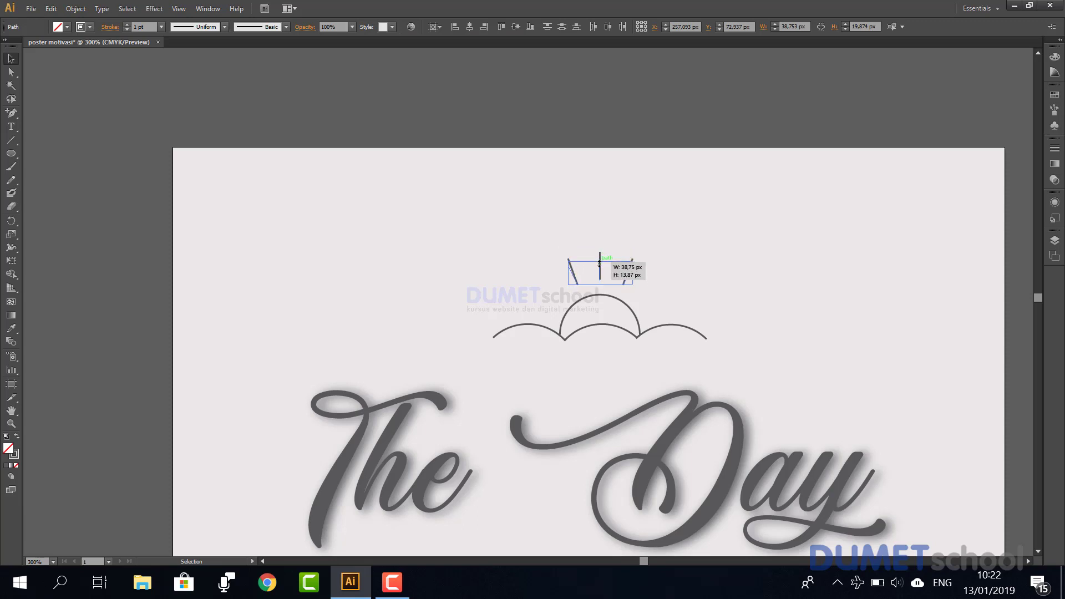
click(629, 233)
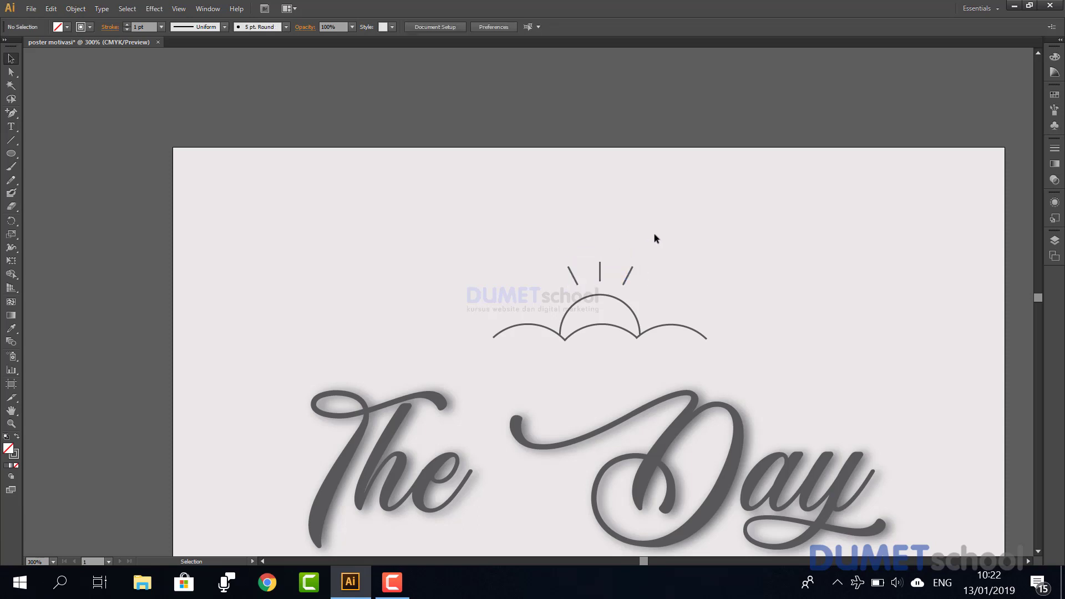
- Select the arcs, semicircle and rays and group them with Ctrl+G
scroll(654, 234, down, 1)
drag(512, 215, 717, 330)
key(ctrl+g)
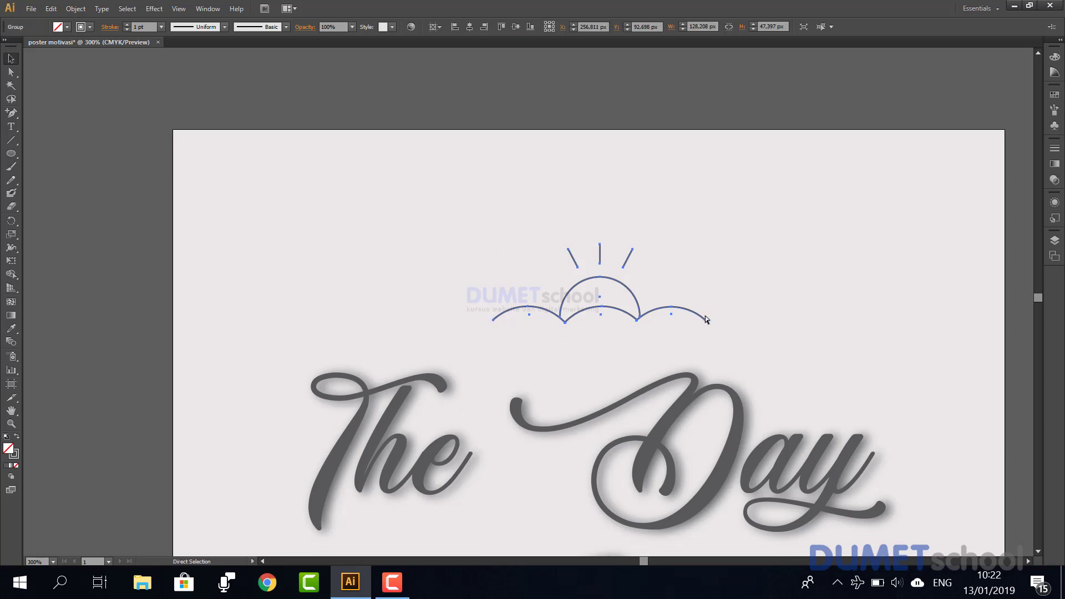
key(v)
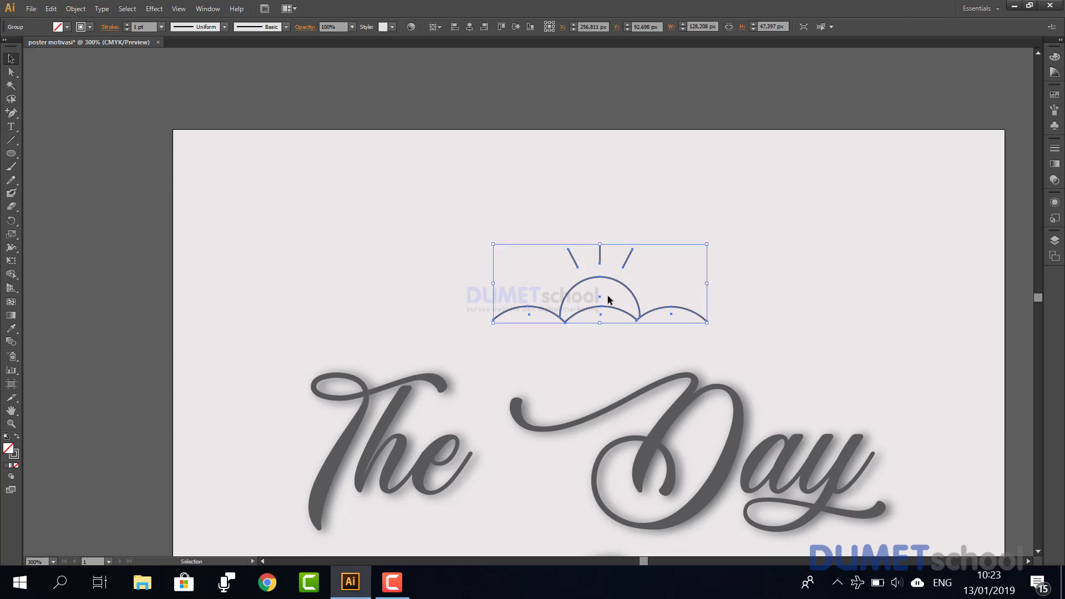
right_click(609, 299)
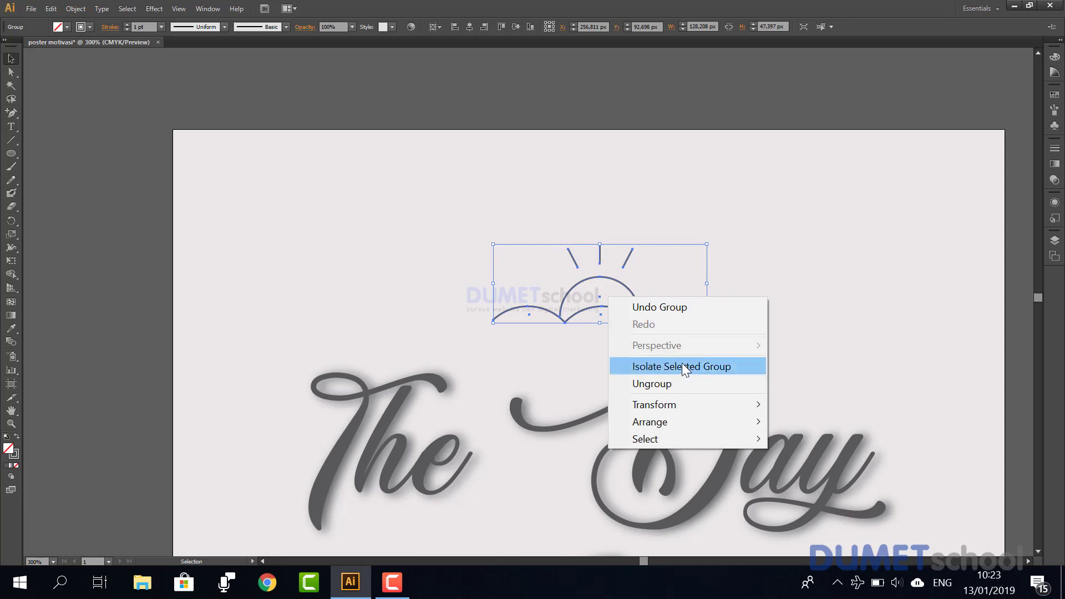
click(811, 258)
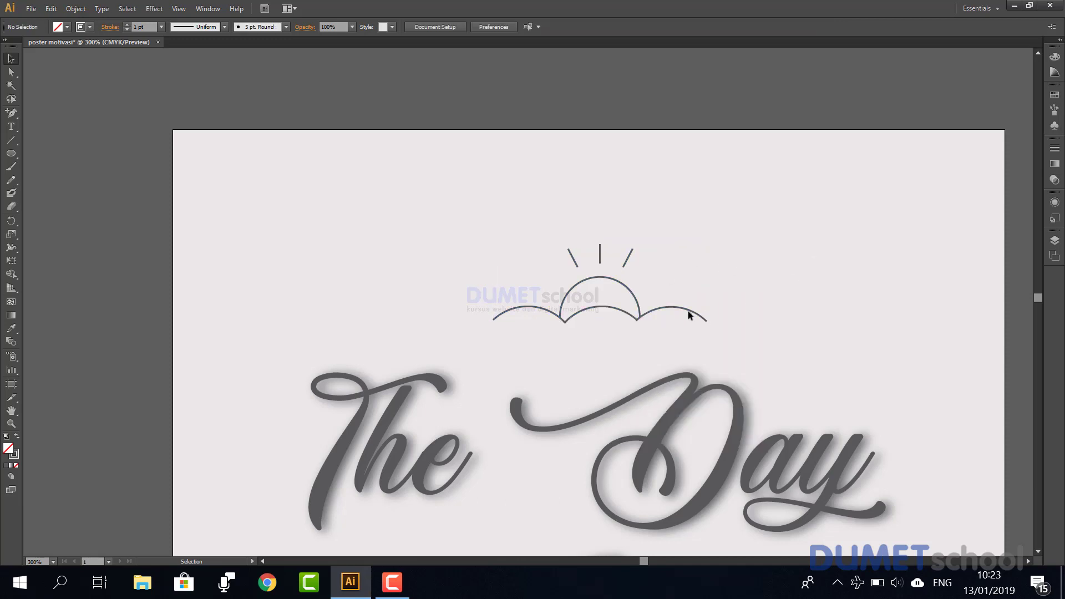
- Nudge the sunrise group up and centre it horizontally on the artboard
key(ctrl+1)
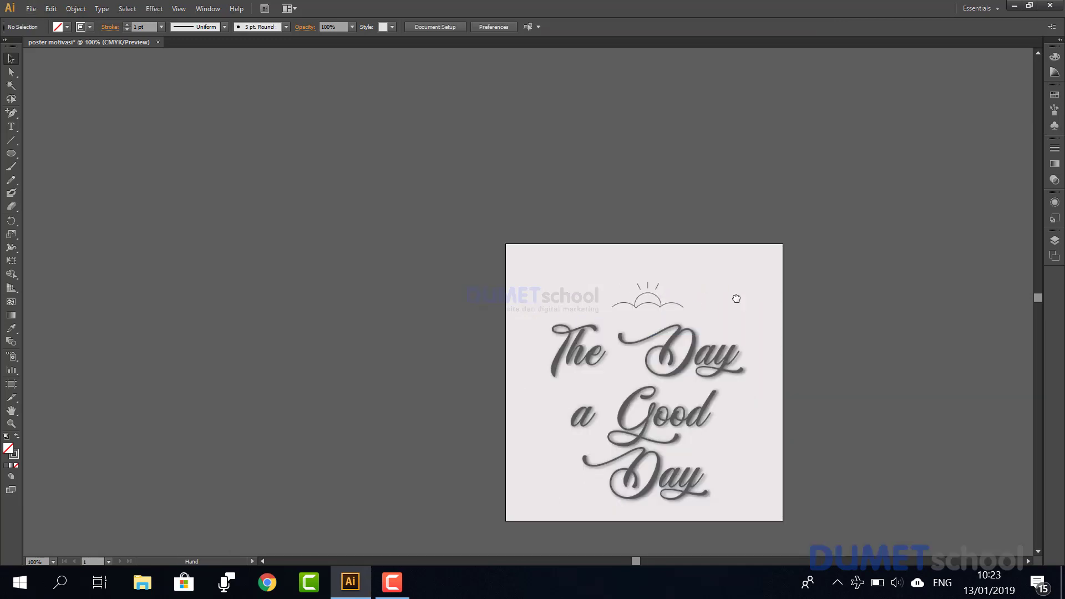
mouse_move(734, 297)
mouse_down()
mouse_move(716, 244)
mouse_move(697, 236)
mouse_up()
drag(574, 201, 645, 246)
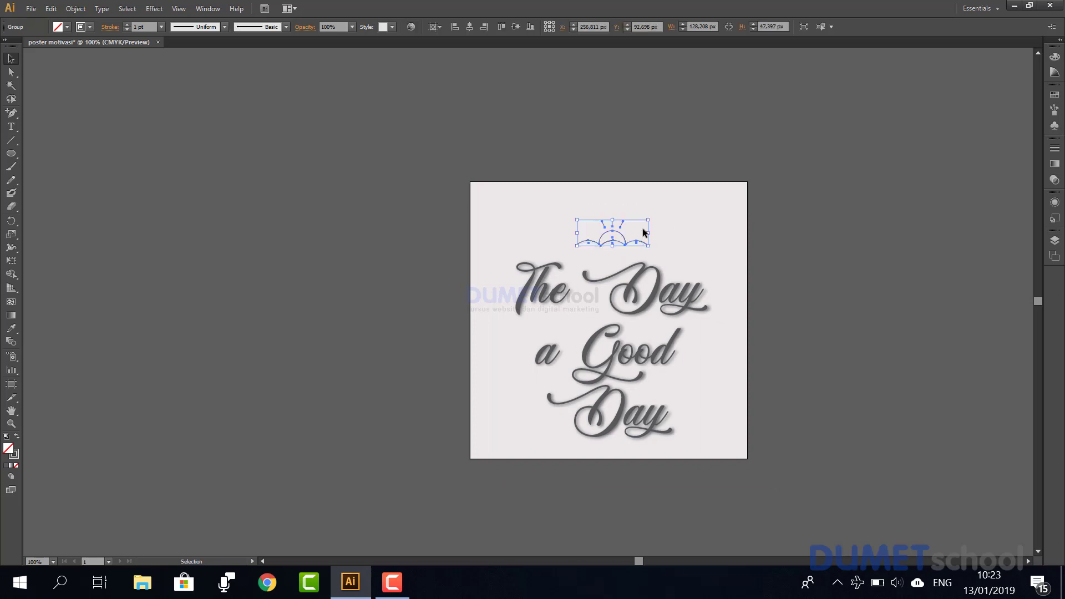
key(Up)
key(Up)
key(Up)
key(Up)
key(Up)
key(Up)
key(Up)
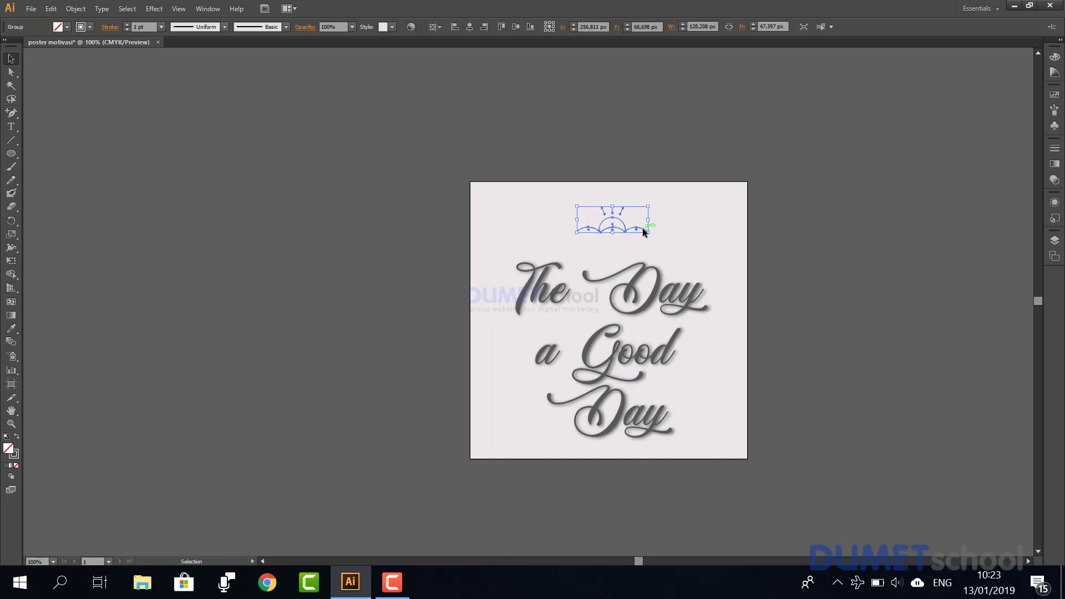
click(470, 27)
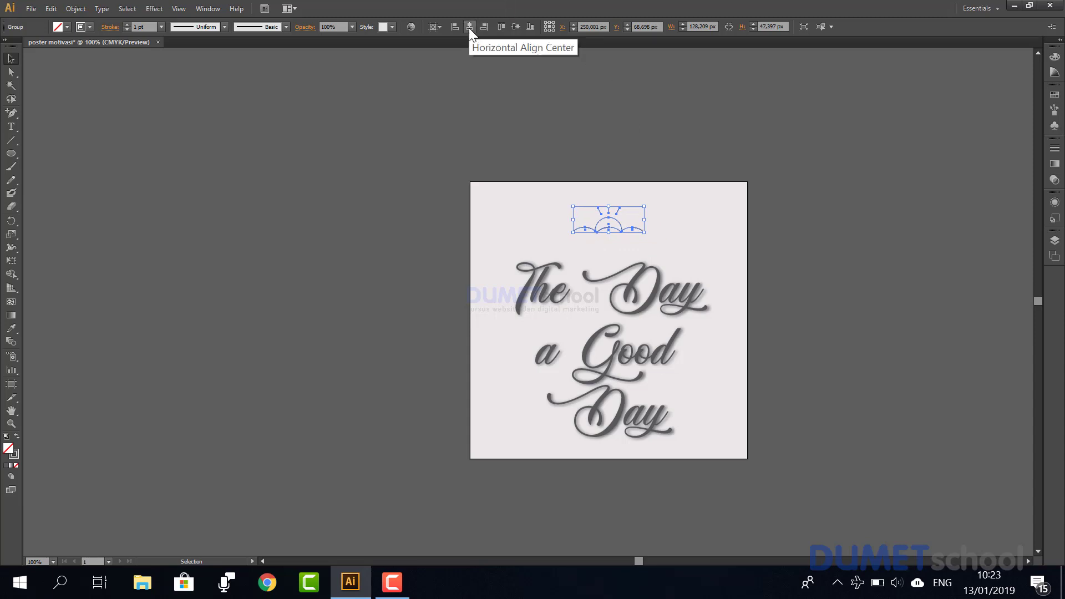
click(583, 116)
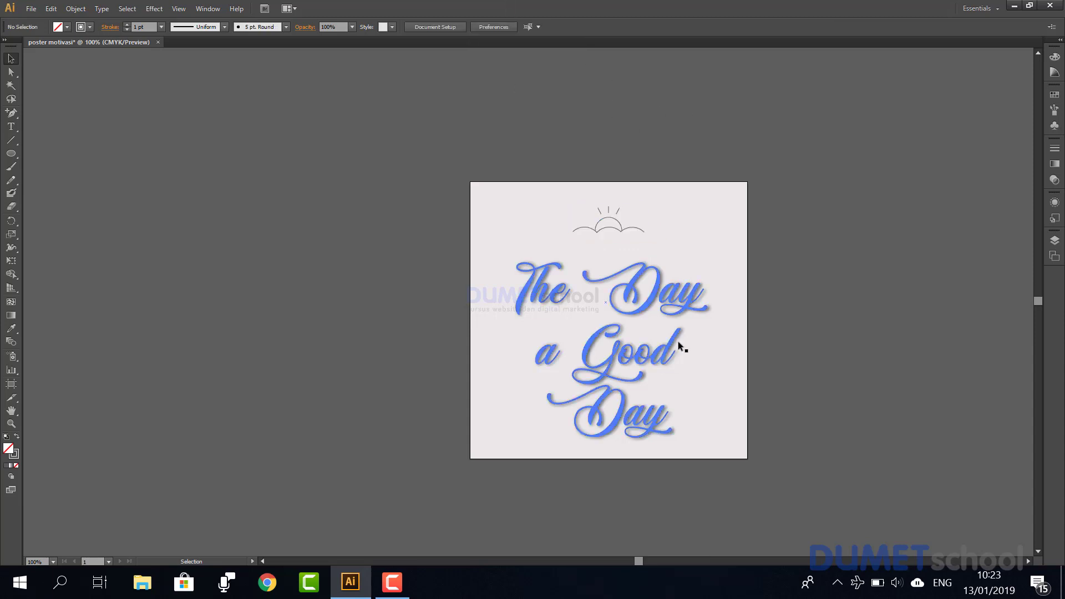
- Move the 'The Day a Good Day' text block up about 24 px
click(664, 308)
drag(668, 296, 671, 282)
click(696, 228)
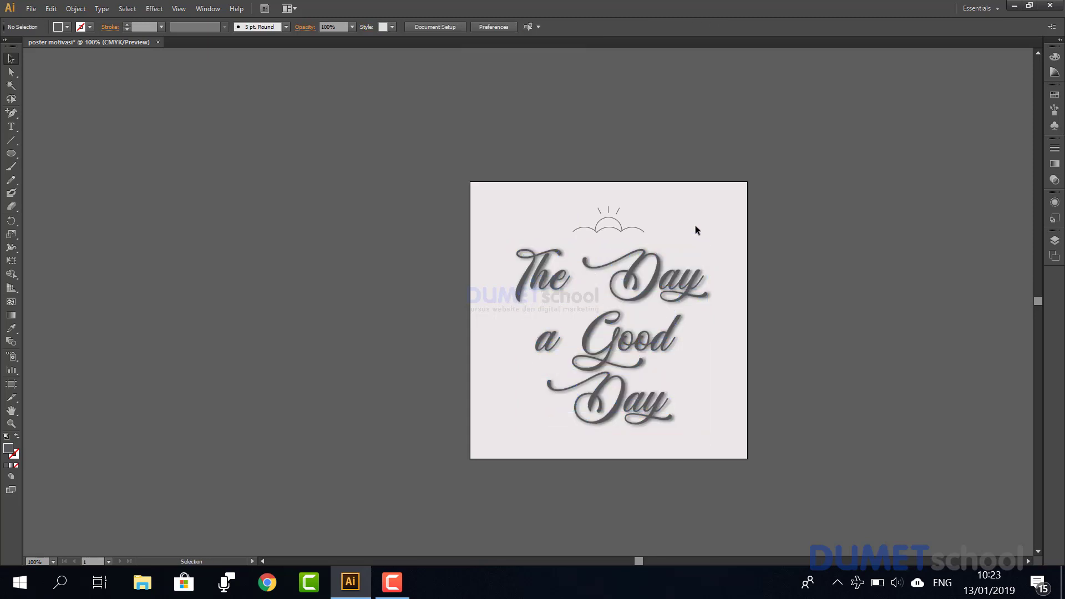
- Set the sunrise group's stroke weight to 2 pt
click(639, 228)
click(124, 24)
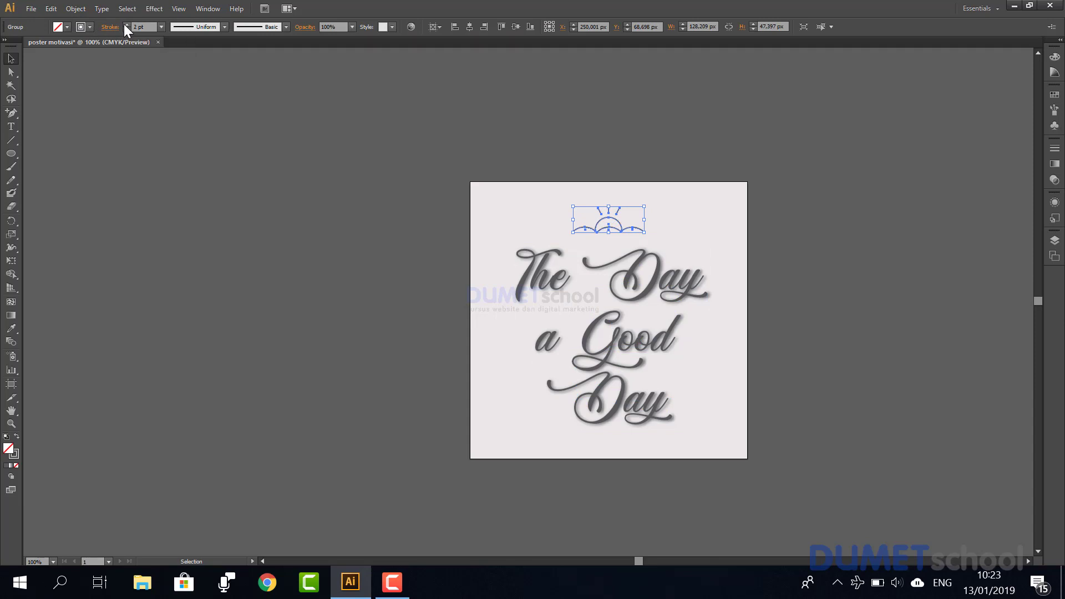
click(348, 104)
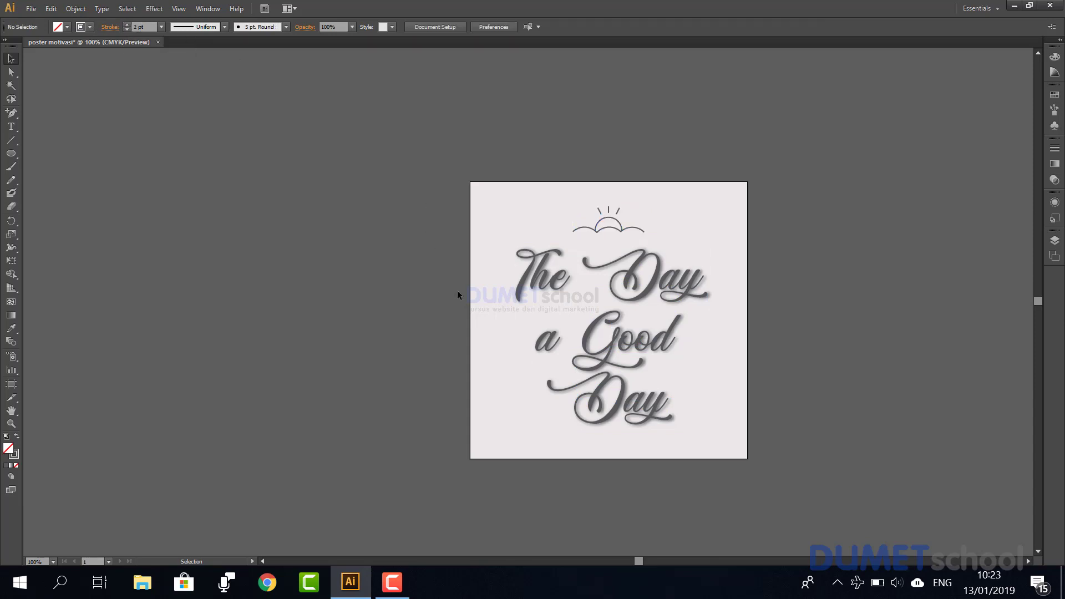